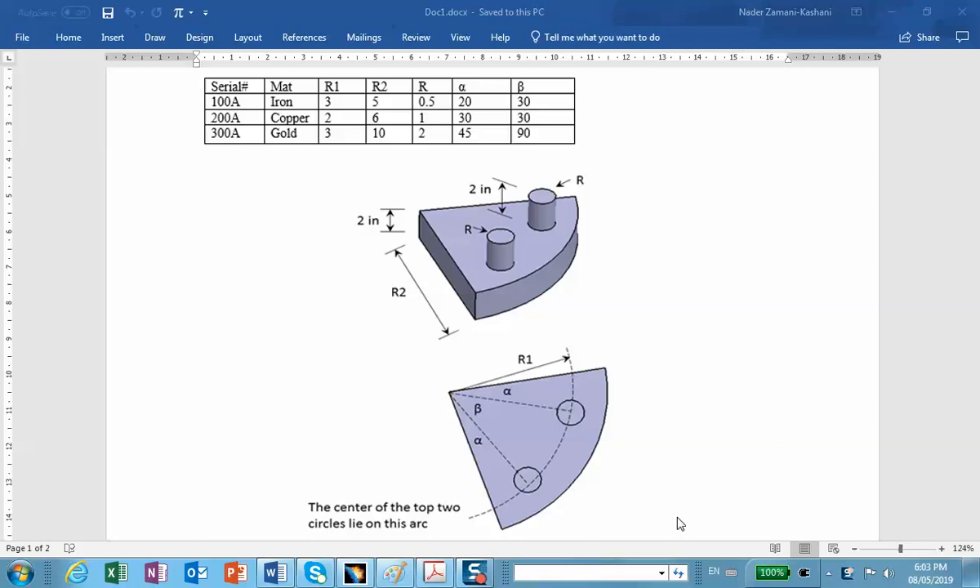
# Step: Switch from the Word document to CATIA V5 and create a new part named Part1 with the default options
pyautogui.click(892, 12)
pyautogui.click(355, 574)
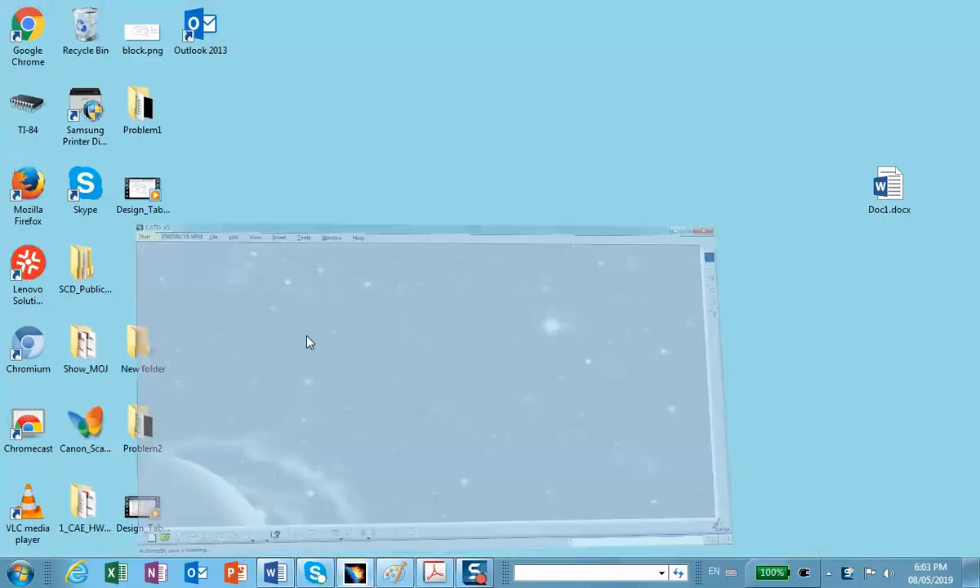
pyautogui.click(23, 524)
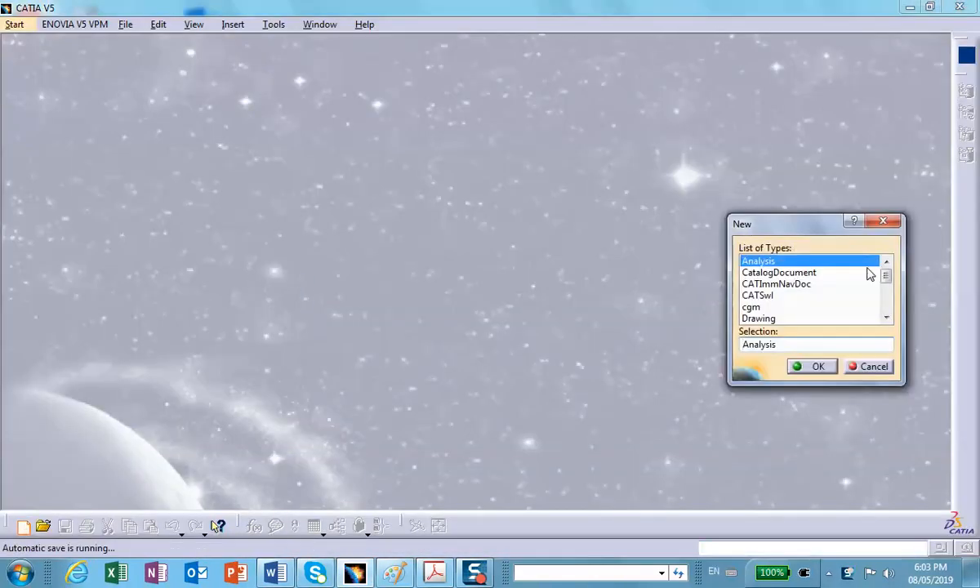
pyautogui.moveTo(889, 277); pyautogui.dragTo(889, 320)
pyautogui.doubleClick(748, 261)
pyautogui.click(712, 339)
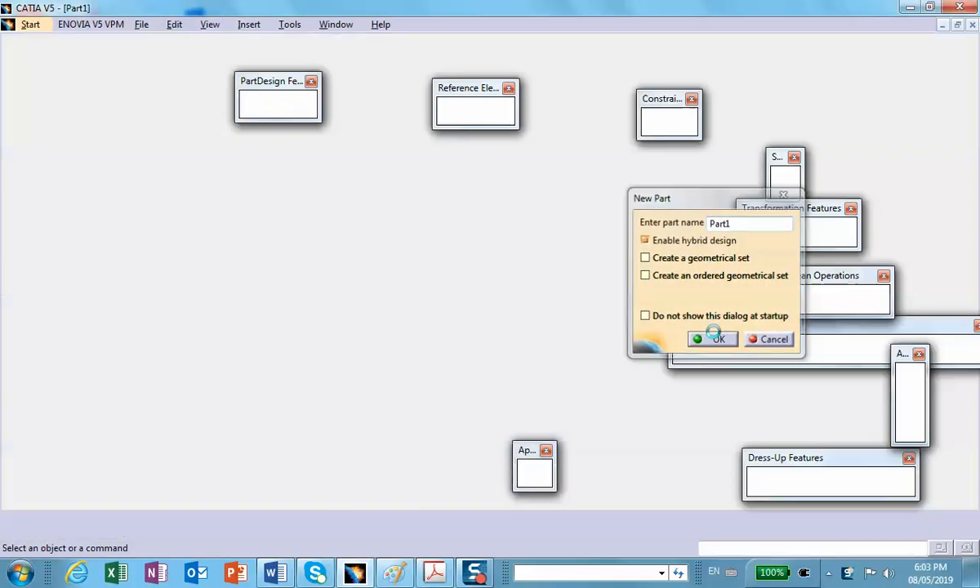
# Step: Save the part as Part1.CATPart in a new desktop folder named Problem3
pyautogui.click(141, 25)
pyautogui.click(80, 196)
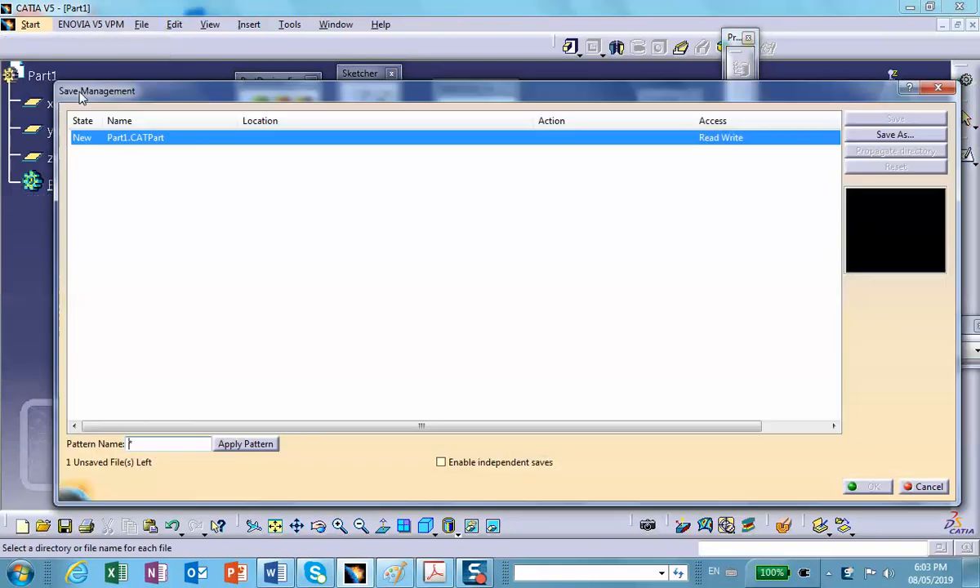
pyautogui.click(891, 135)
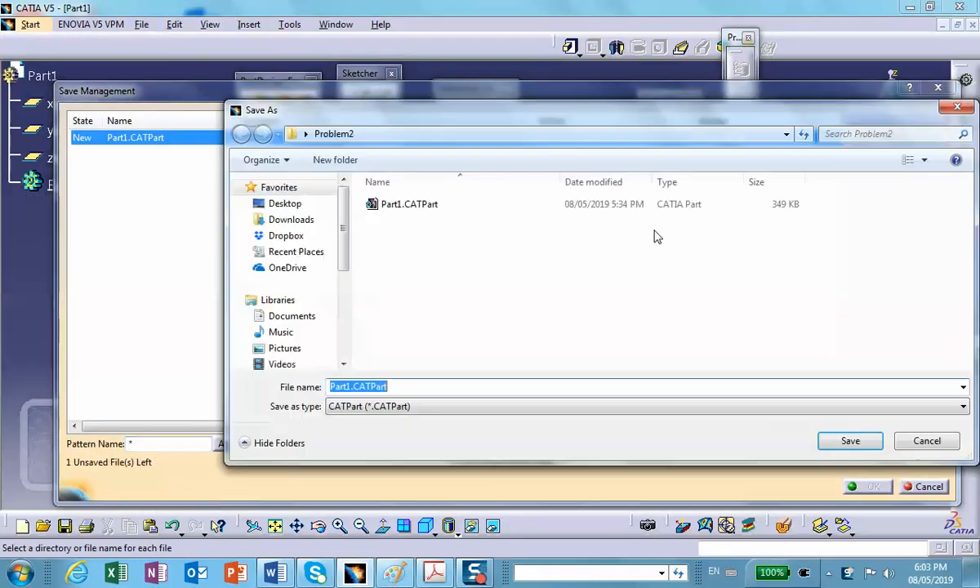
pyautogui.click(286, 203)
pyautogui.click(325, 161)
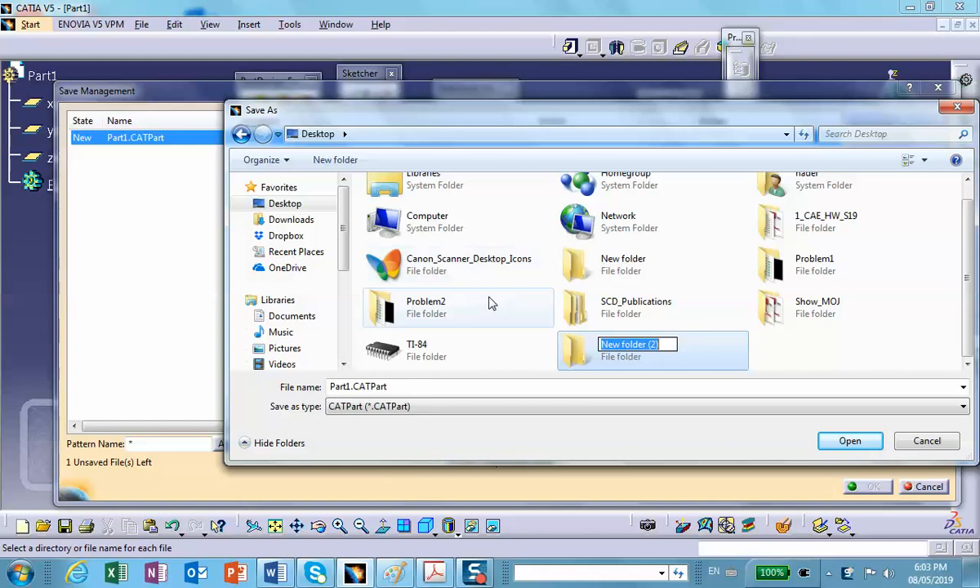
pyautogui.write('Problem3')
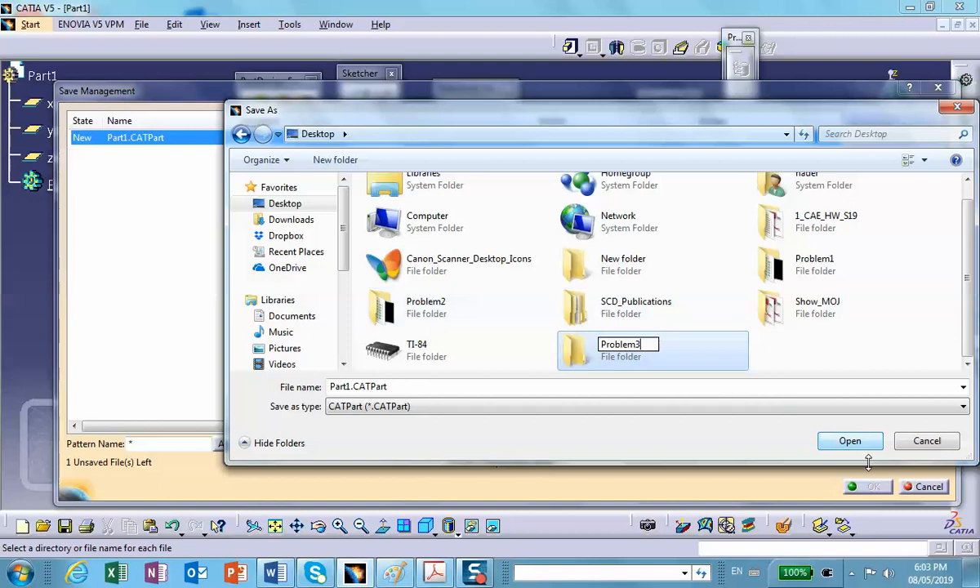
pyautogui.click(850, 441)
pyautogui.click(851, 442)
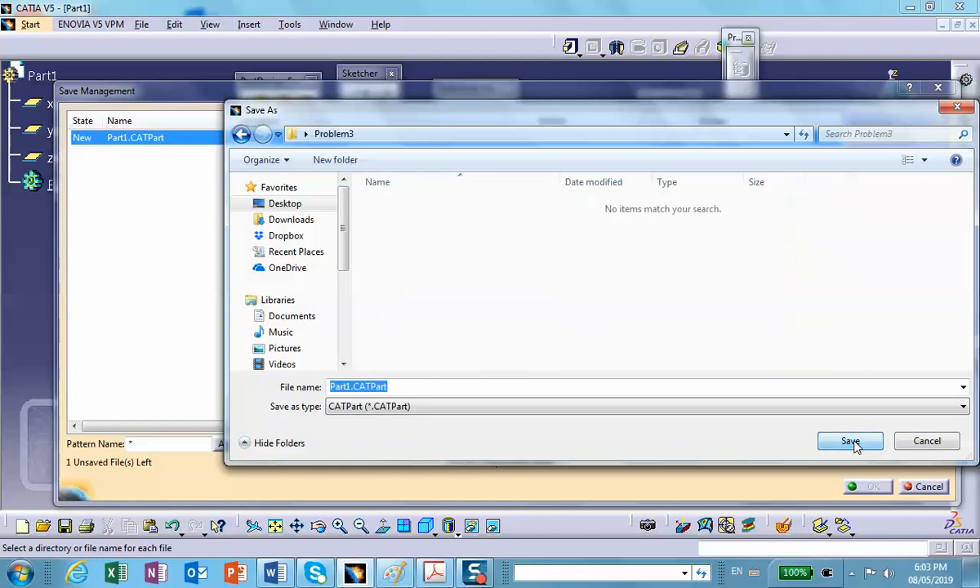
pyautogui.click(850, 441)
pyautogui.click(871, 487)
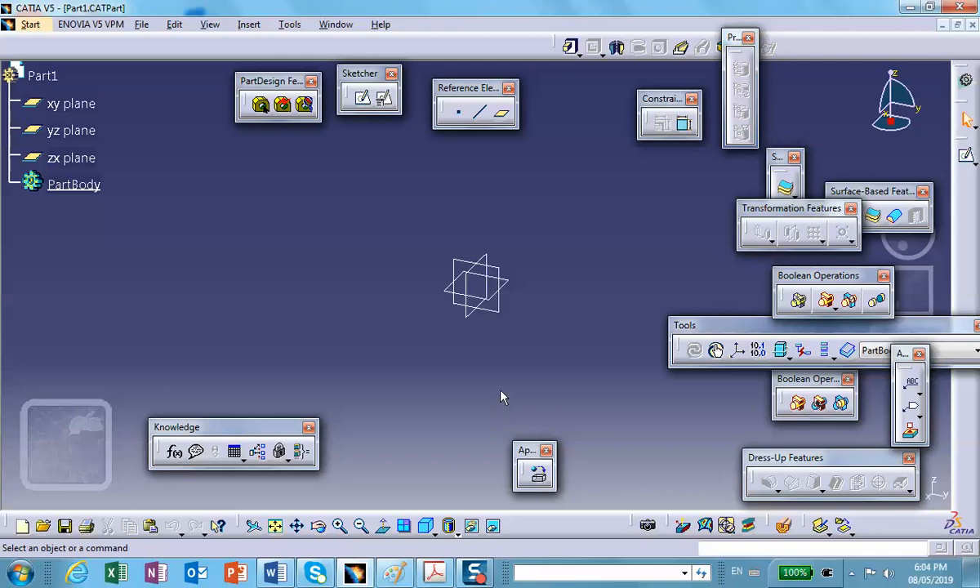
# Step: Start a sketch on the xy plane and consult the part drawing in Doc1.docx in Word before returning to CATIA
pyautogui.click(515, 286)
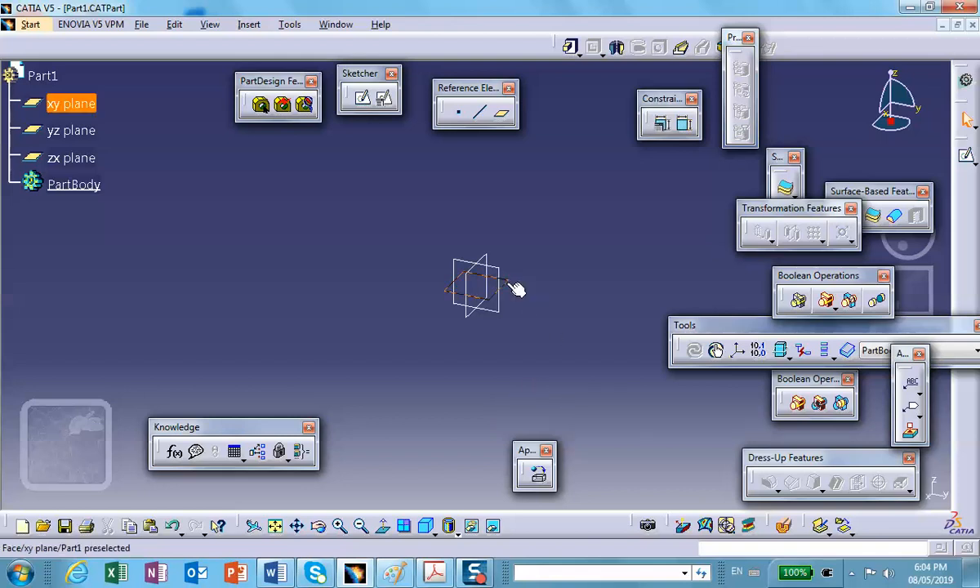
pyautogui.click(967, 159)
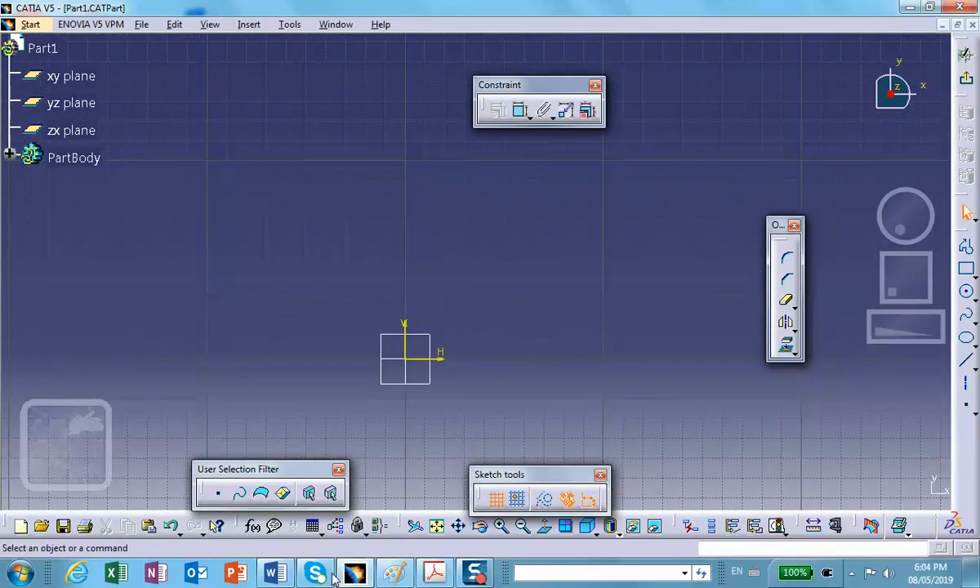
pyautogui.moveTo(276, 575)
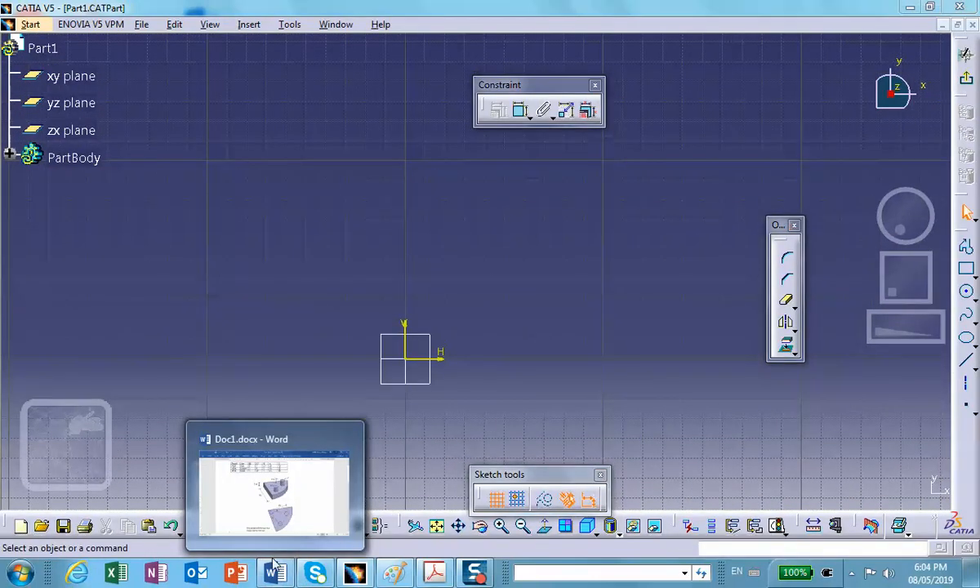
pyautogui.click(270, 462)
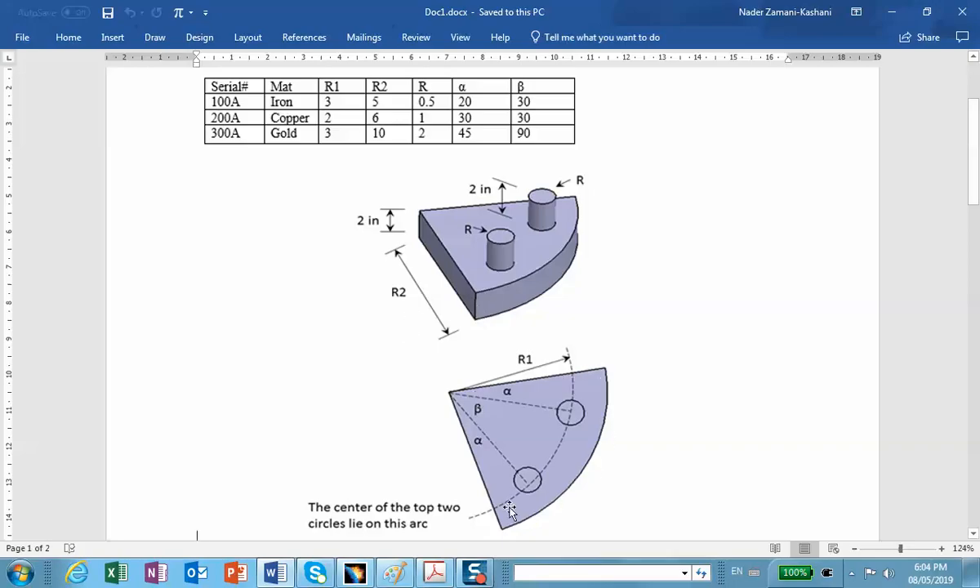
pyautogui.click(893, 11)
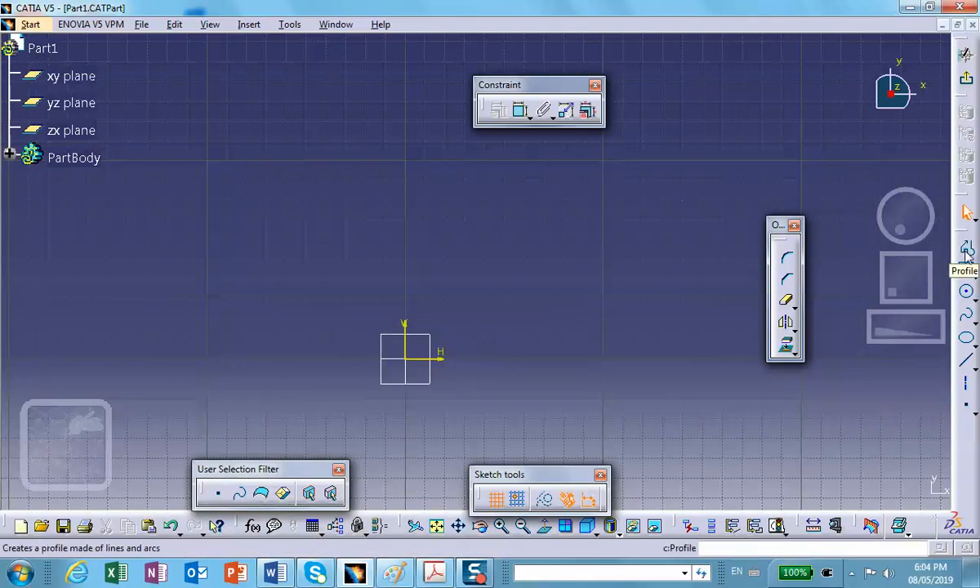
# Step: Sketch a slanted line down to the origin and continue with a horizontal line along the positive H axis
pyautogui.click(967, 249)
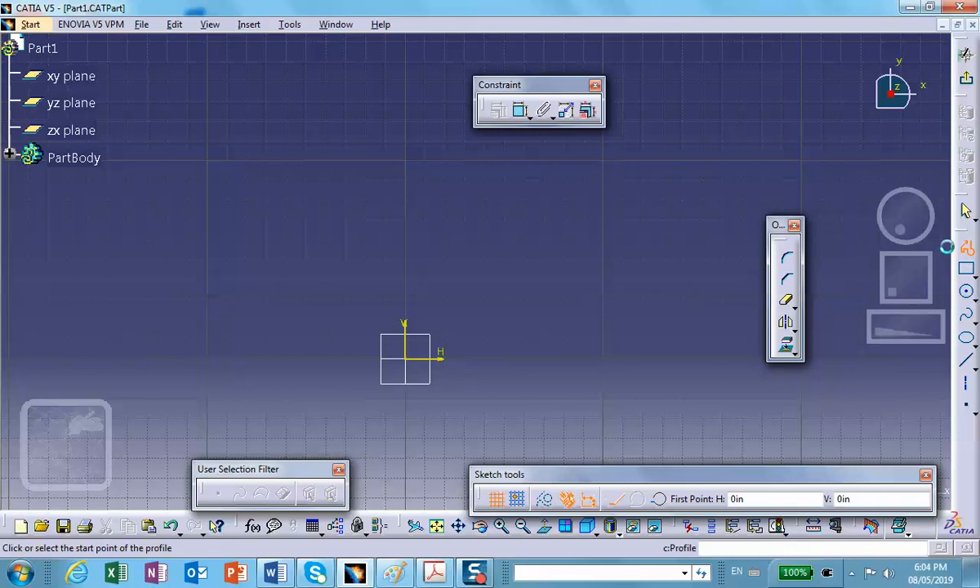
pyautogui.click(513, 186)
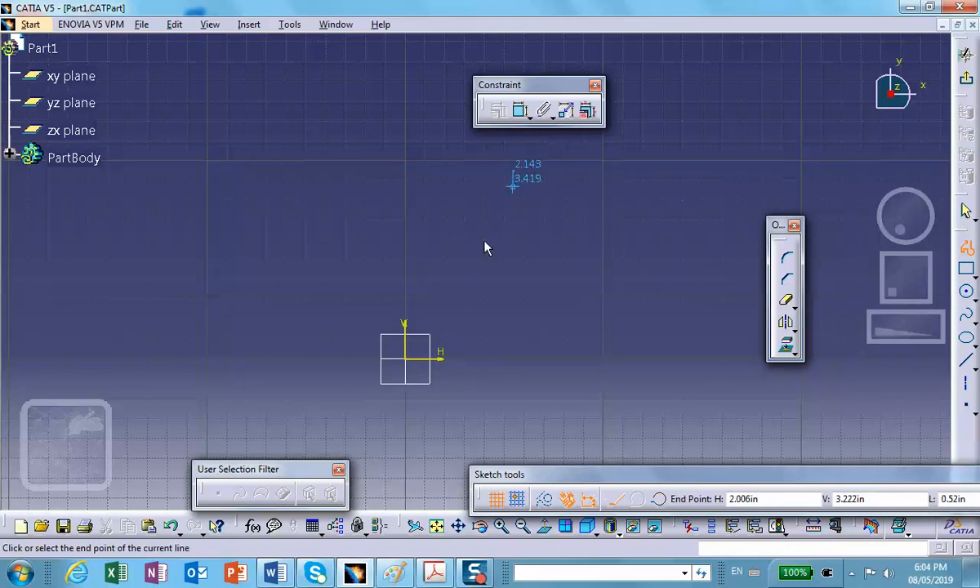
pyautogui.click(405, 358)
pyautogui.doubleClick(657, 358)
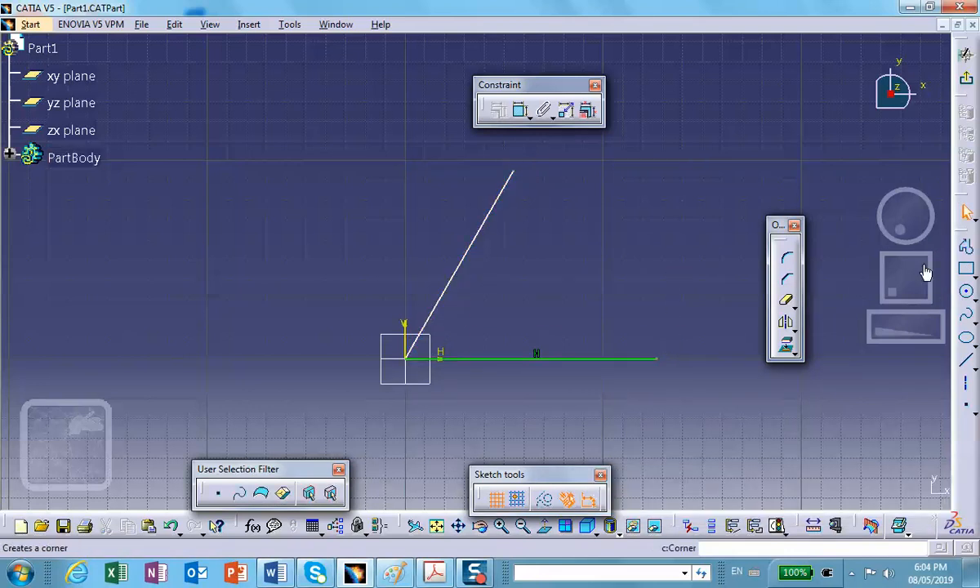
# Step: Draw a circle centred on the origin crossing both lines and trim the excess with Quick Trim to leave a closed circular sector
pyautogui.click(966, 292)
pyautogui.click(407, 358)
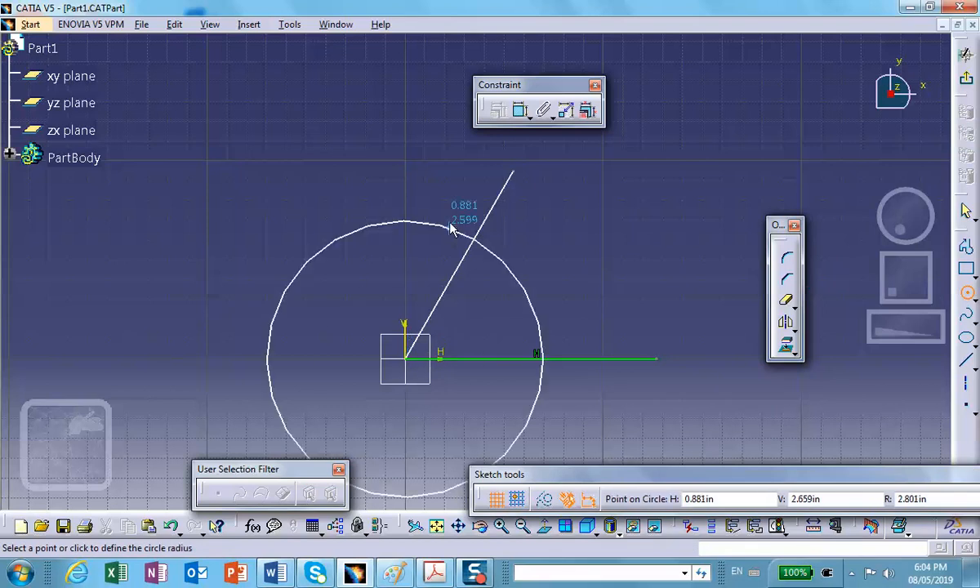
pyautogui.click(451, 176)
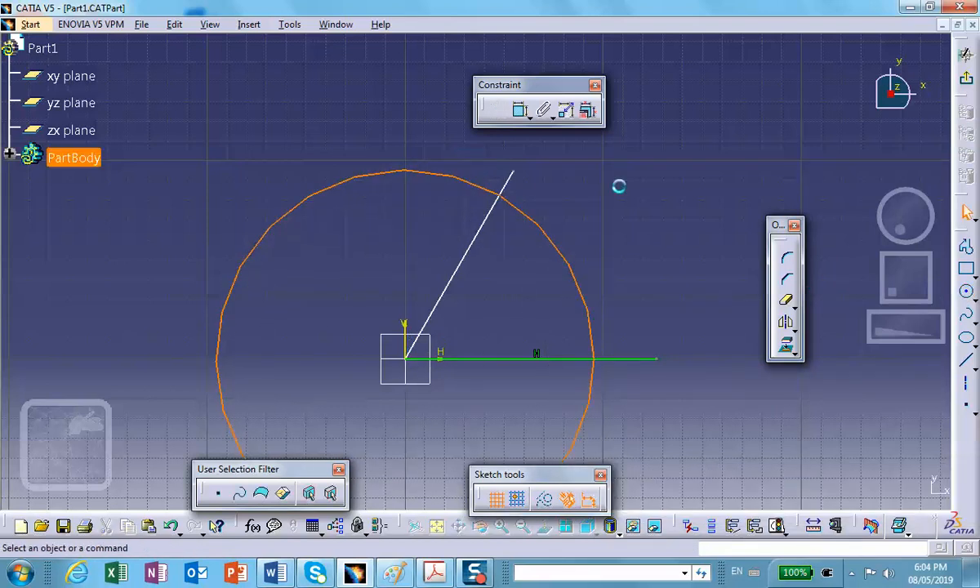
pyautogui.click(786, 299)
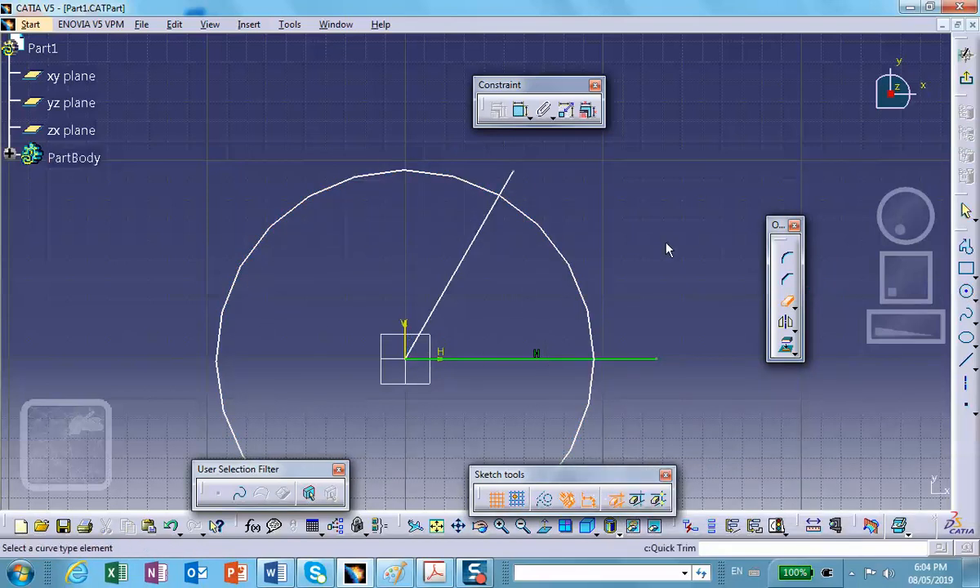
pyautogui.click(508, 181)
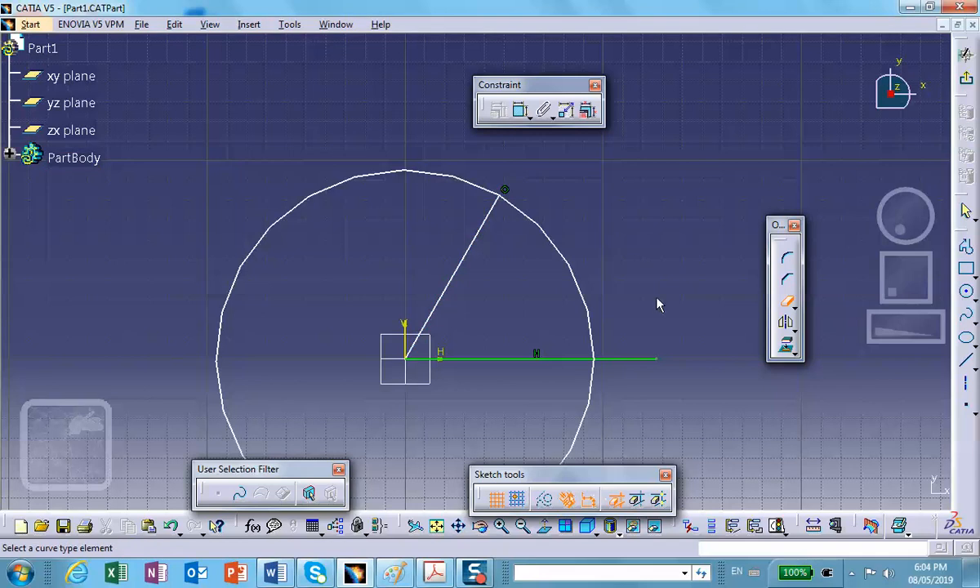
pyautogui.click(633, 361)
pyautogui.click(590, 414)
pyautogui.moveTo(658, 336); pyautogui.dragTo(665, 278, button='middle')
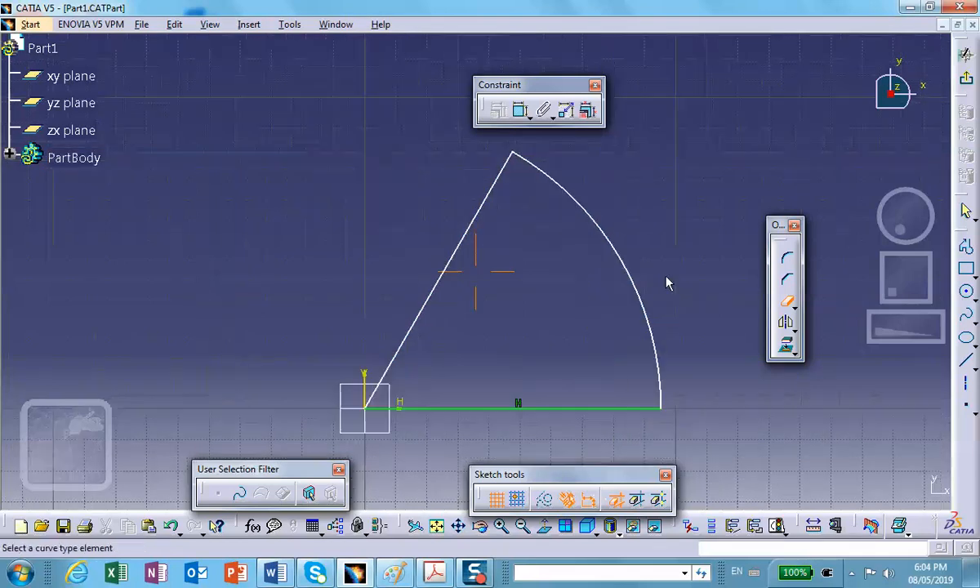
# Step: Following the Word drawing, draw a circle centred on the origin, smaller than the sector's arc, and convert it to a construction element
pyautogui.moveTo(531, 85); pyautogui.dragTo(420, 88)
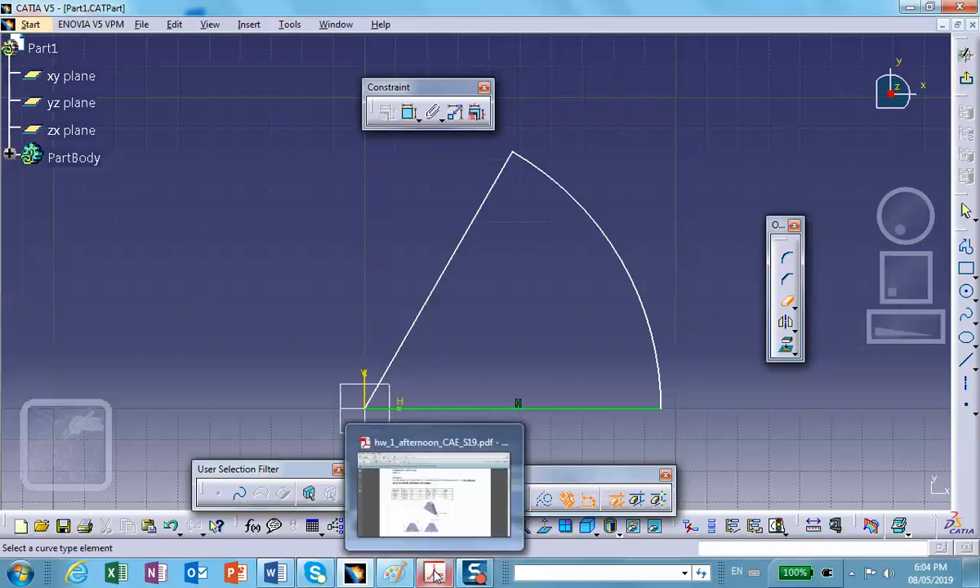
pyautogui.click(267, 482)
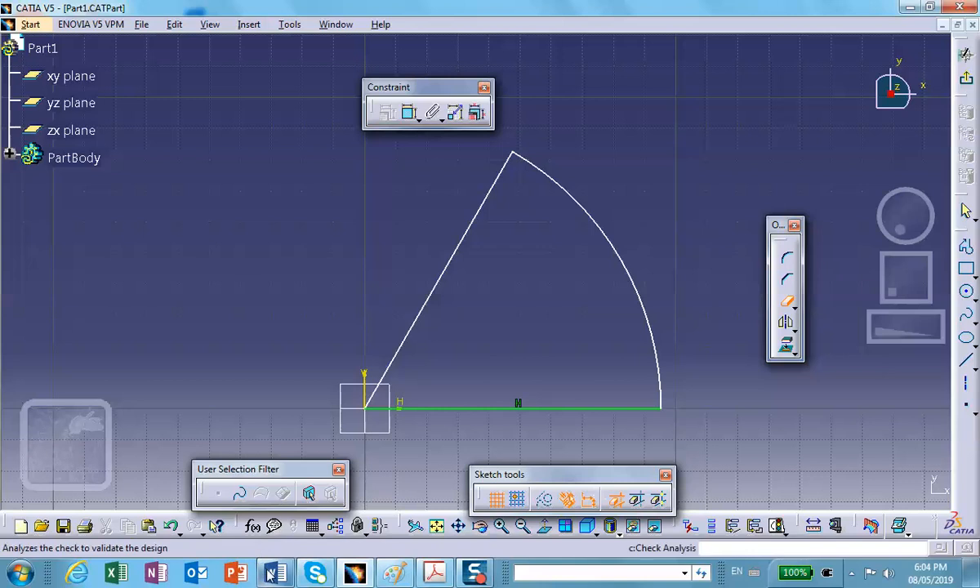
pyautogui.click(273, 490)
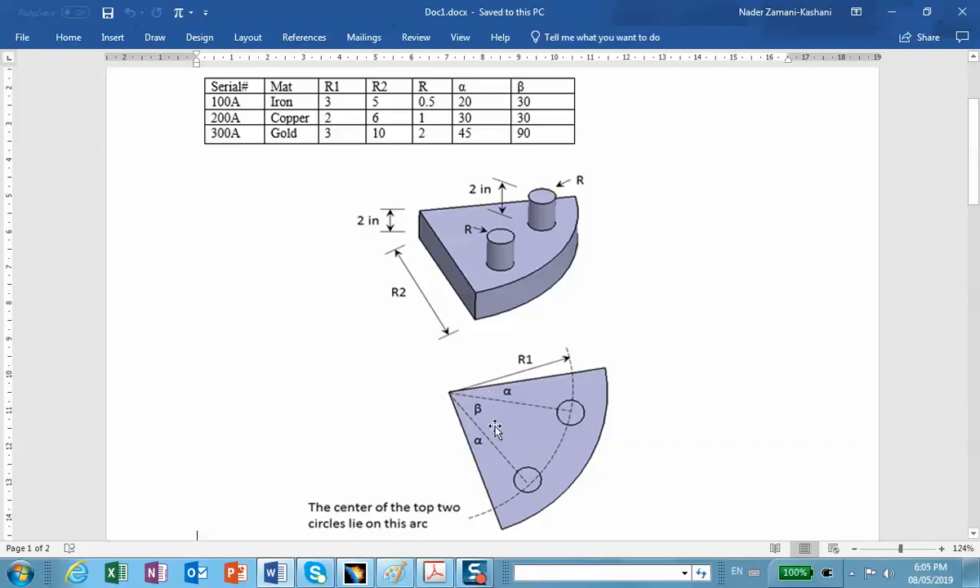
pyautogui.click(892, 11)
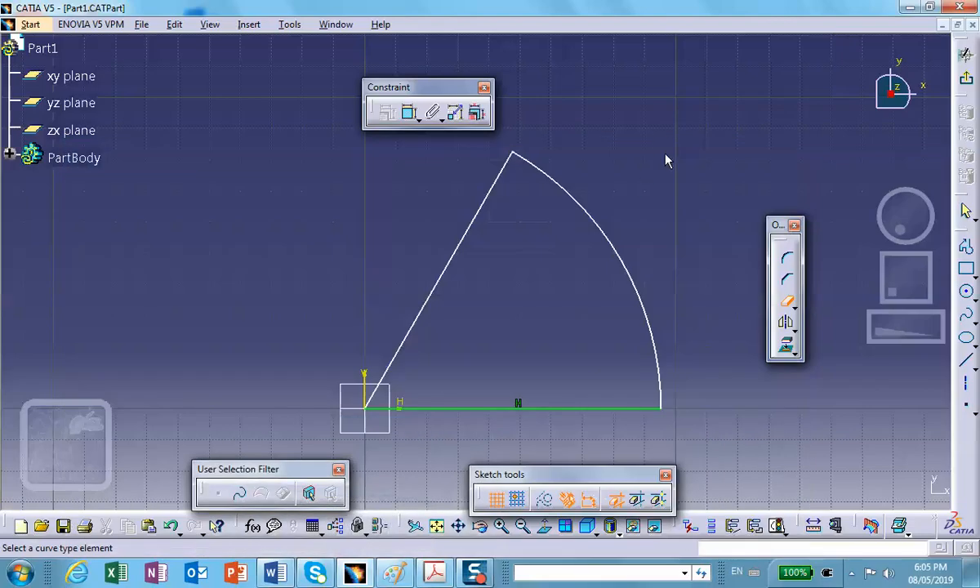
pyautogui.click(964, 290)
pyautogui.click(365, 409)
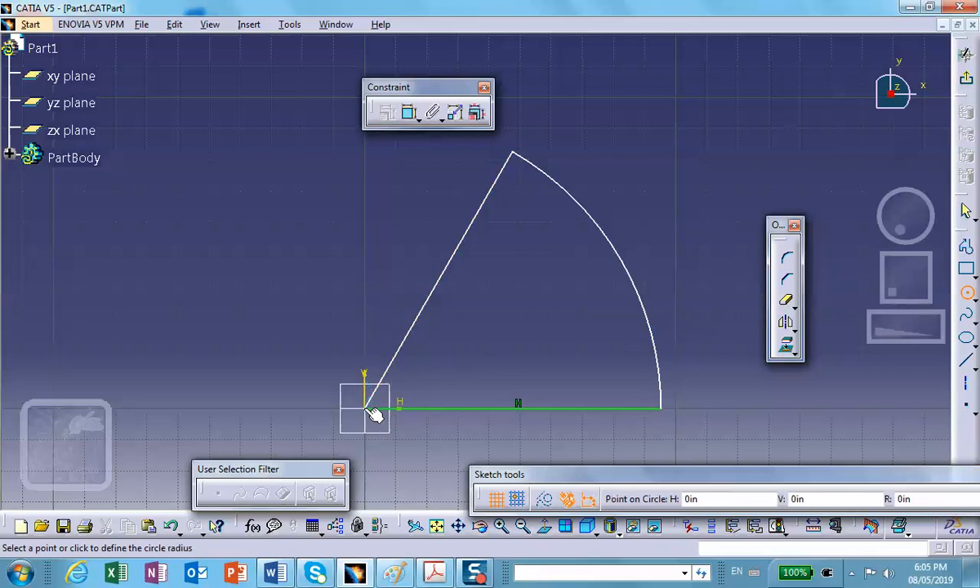
pyautogui.click(406, 189)
pyautogui.click(668, 180)
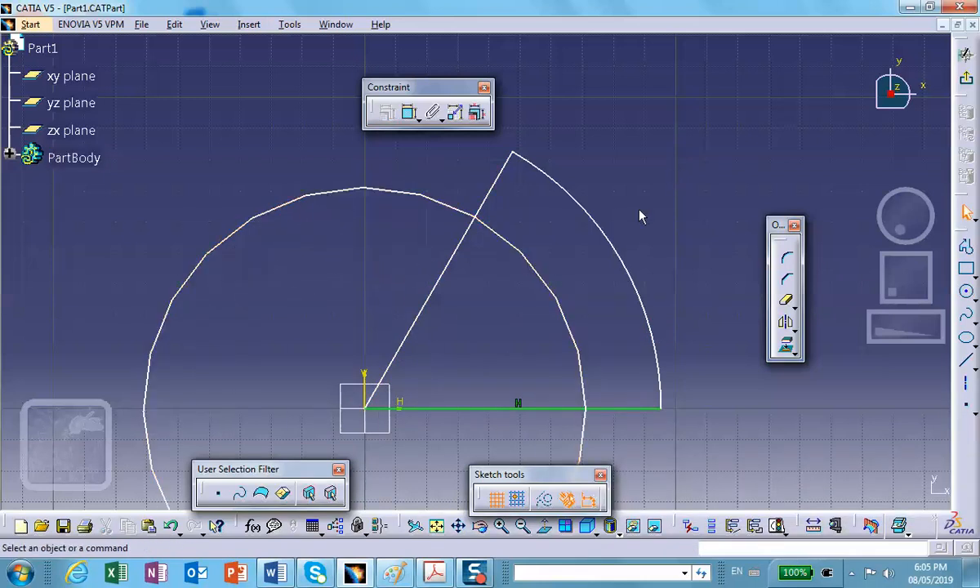
pyautogui.click(369, 190)
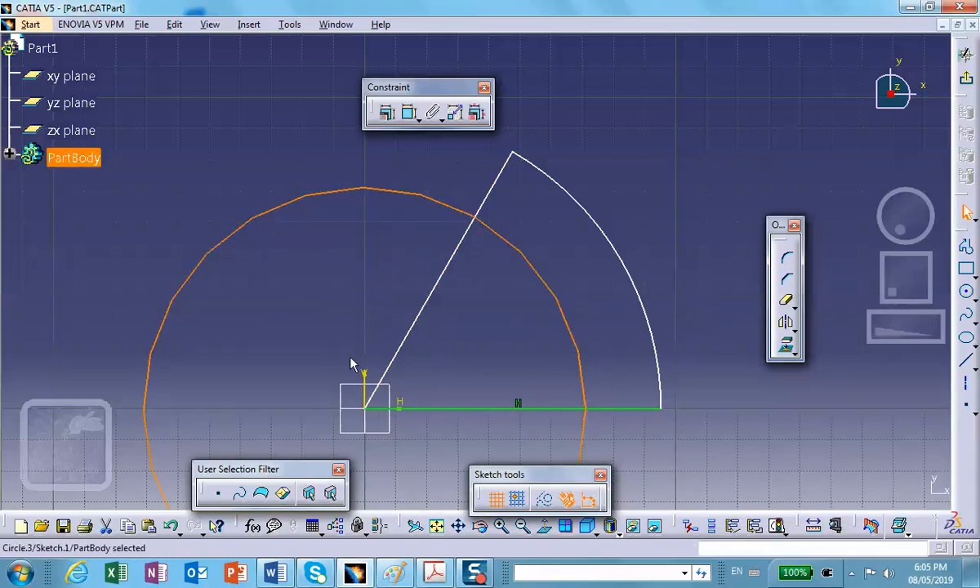
pyautogui.click(546, 500)
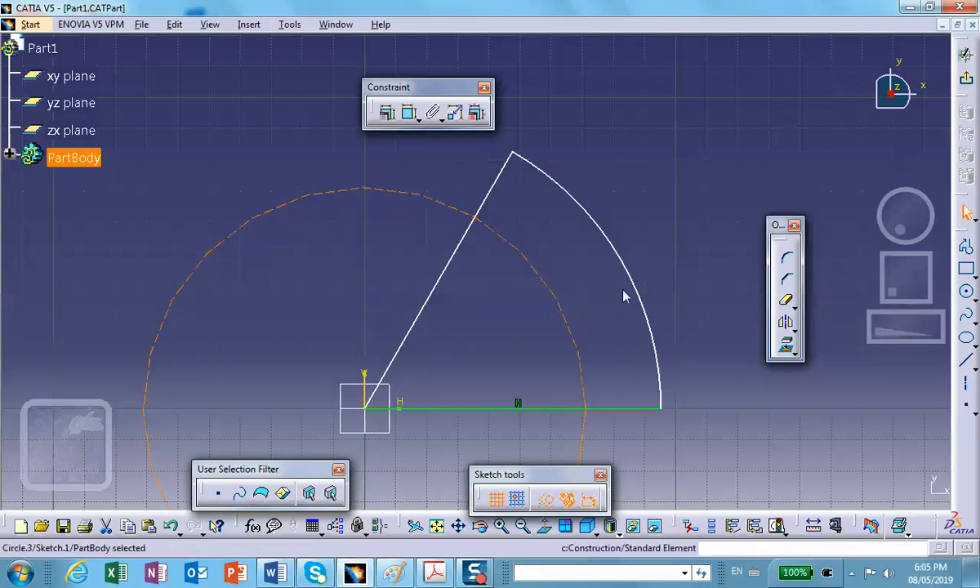
pyautogui.click(390, 232)
pyautogui.moveTo(335, 255); pyautogui.dragTo(319, 210, button='middle')
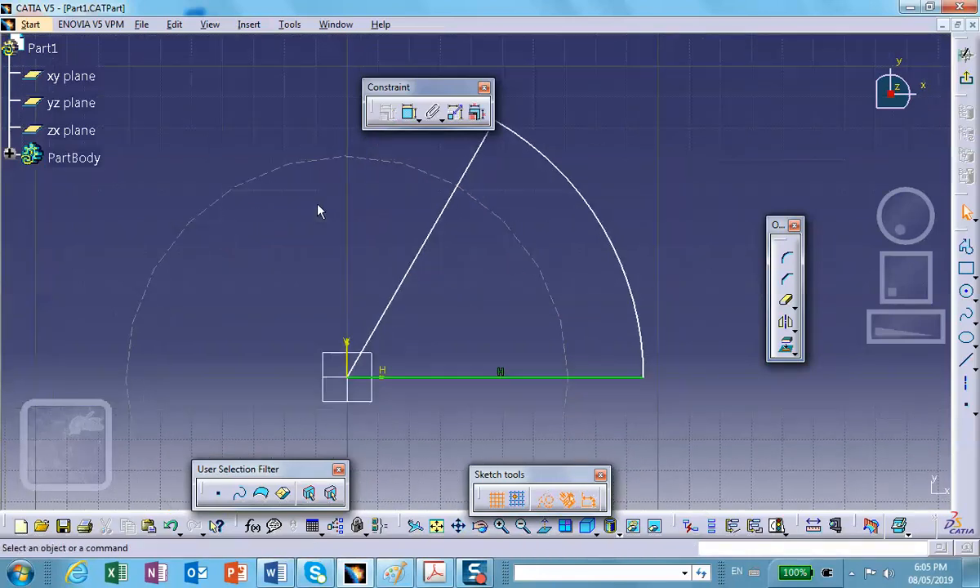
# Step: With construction mode off, draw two small standard circles inside the sector, both centred on the construction circle
pyautogui.click(967, 293)
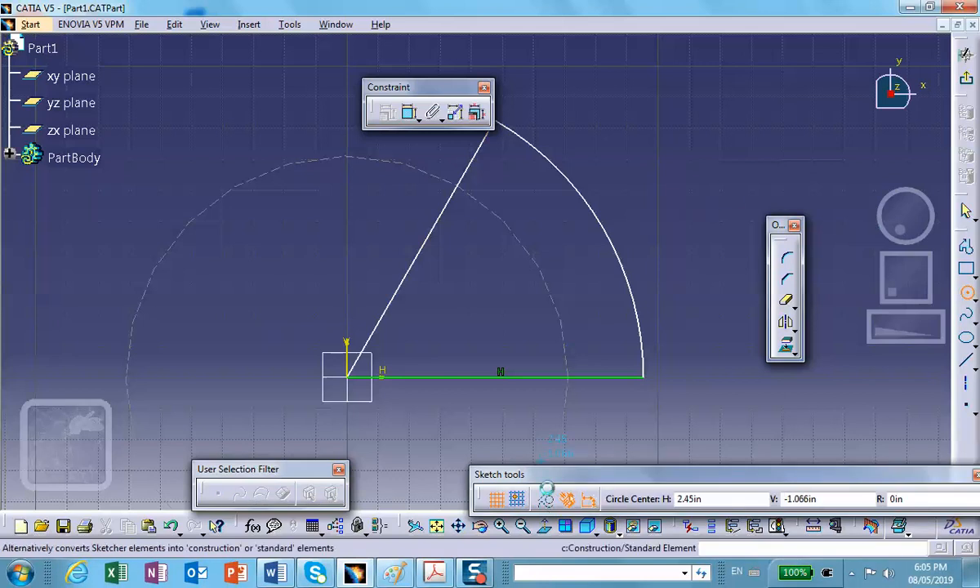
pyautogui.click(512, 219)
pyautogui.click(505, 247)
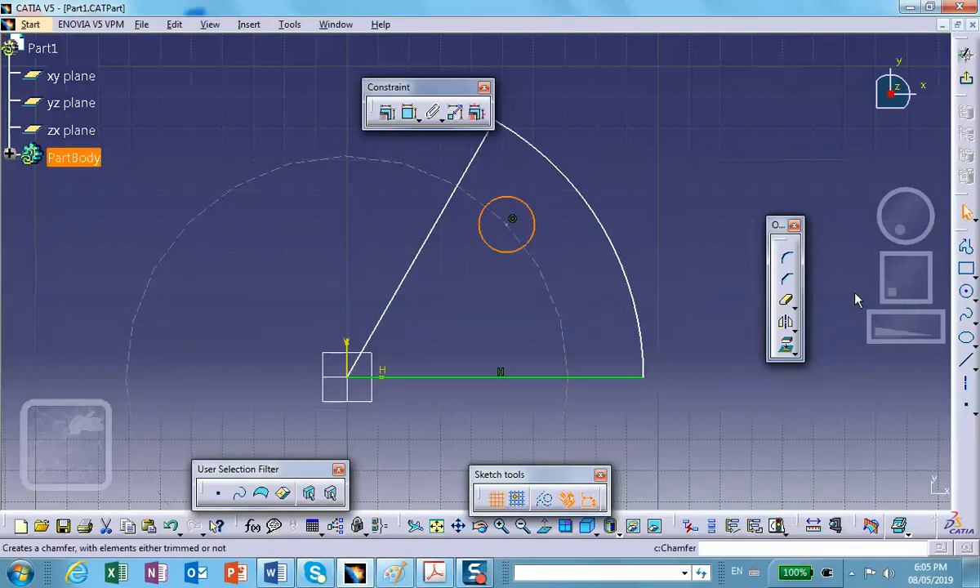
pyautogui.click(967, 291)
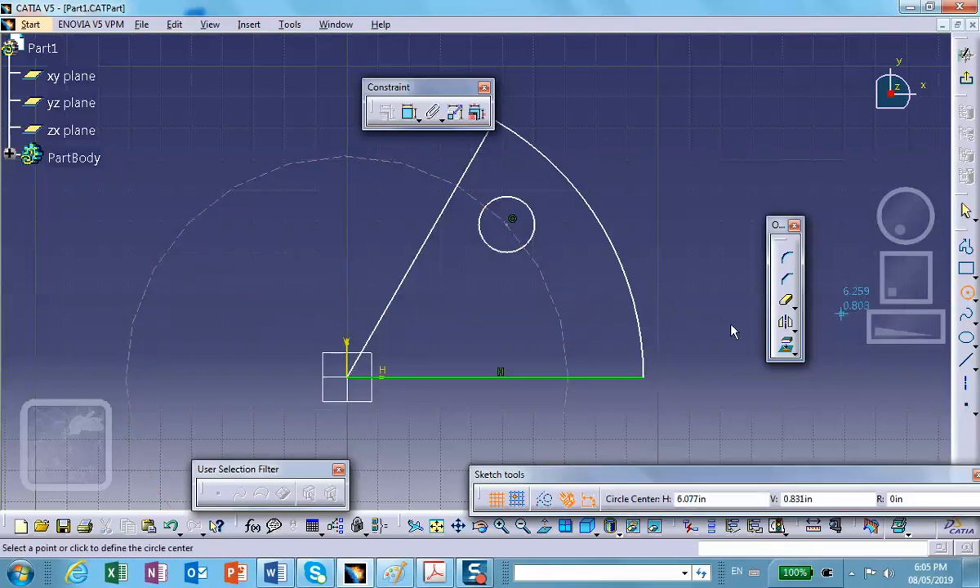
pyautogui.click(555, 303)
pyautogui.click(584, 317)
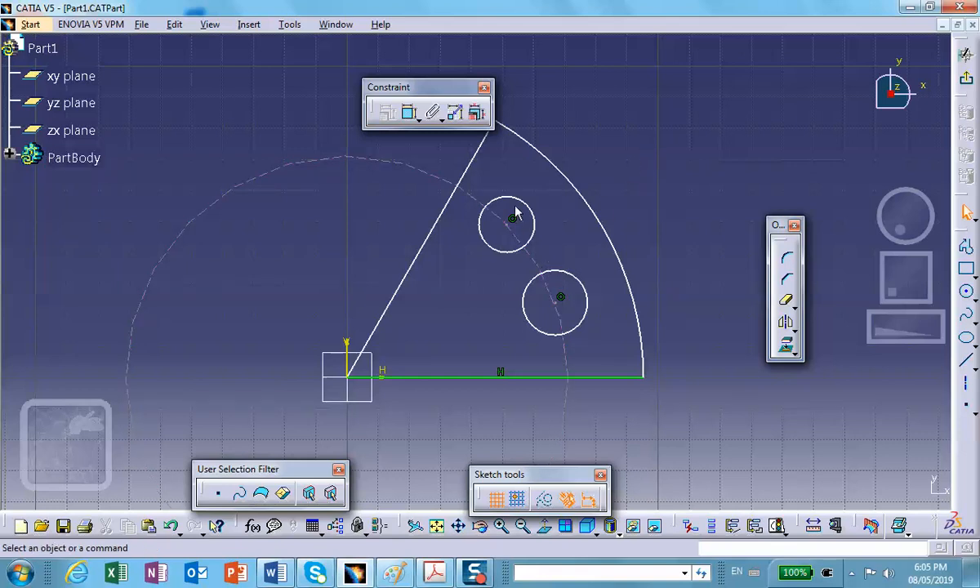
# Step: Following the Word drawing, sketch two lines from the origin, one to the centre of each small circle
pyautogui.click(275, 573)
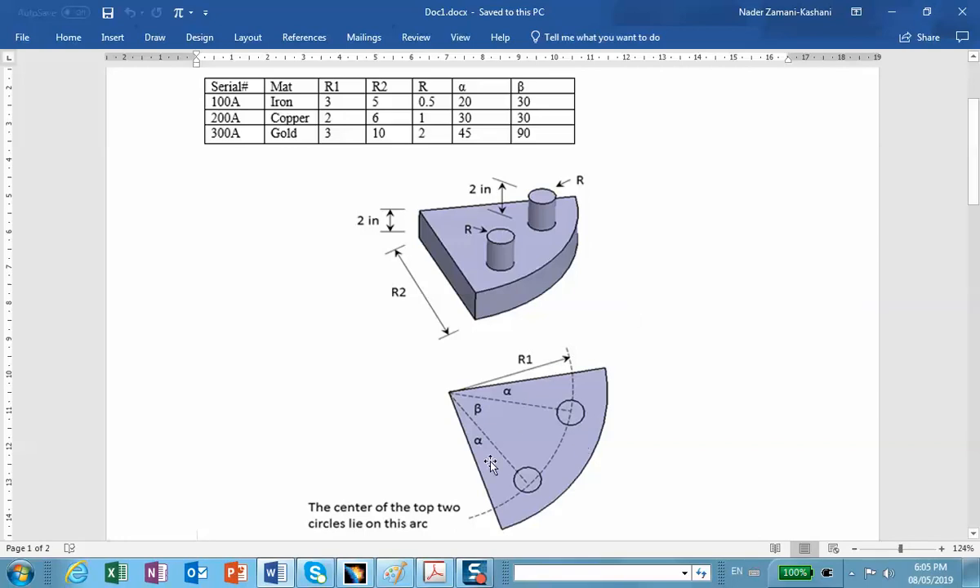
pyautogui.click(884, 14)
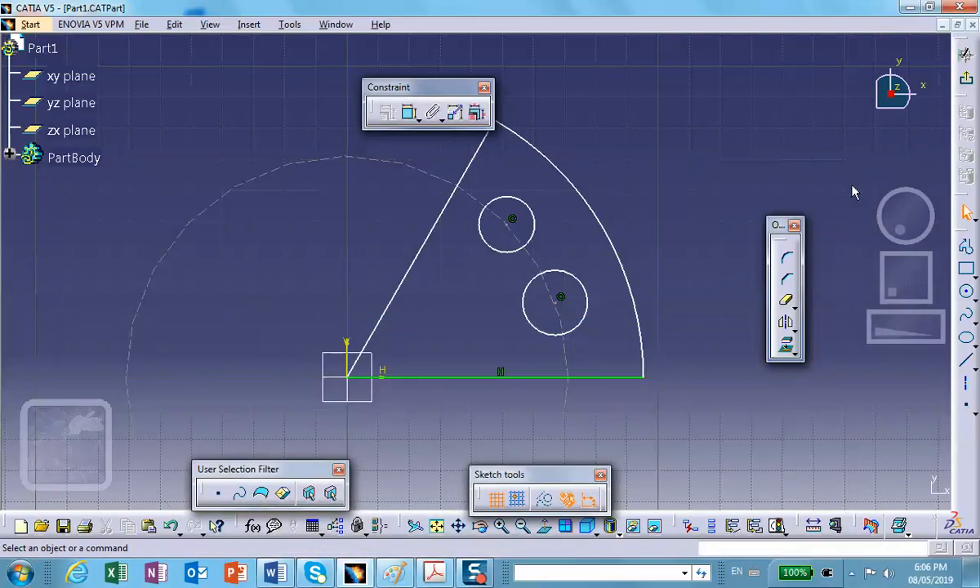
pyautogui.click(967, 365)
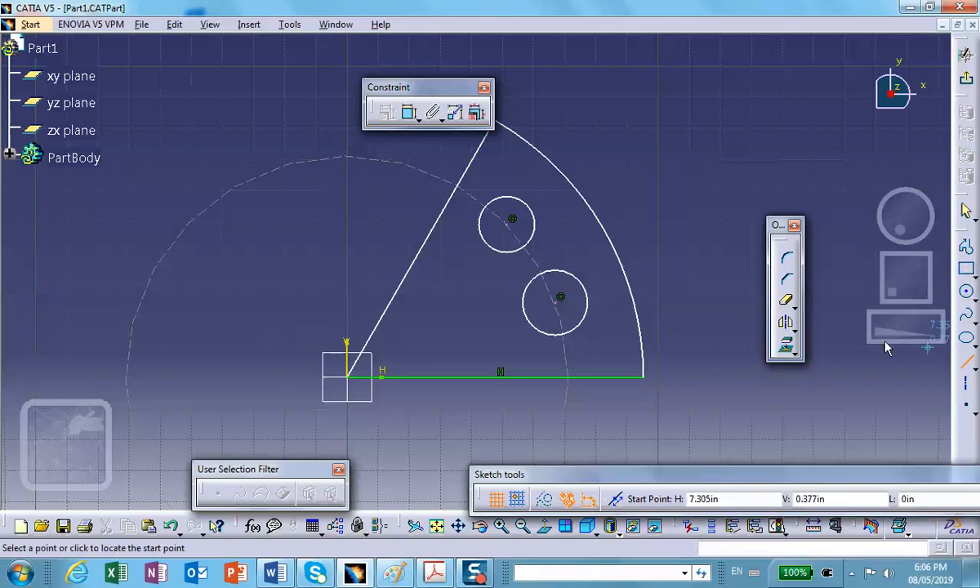
pyautogui.click(348, 377)
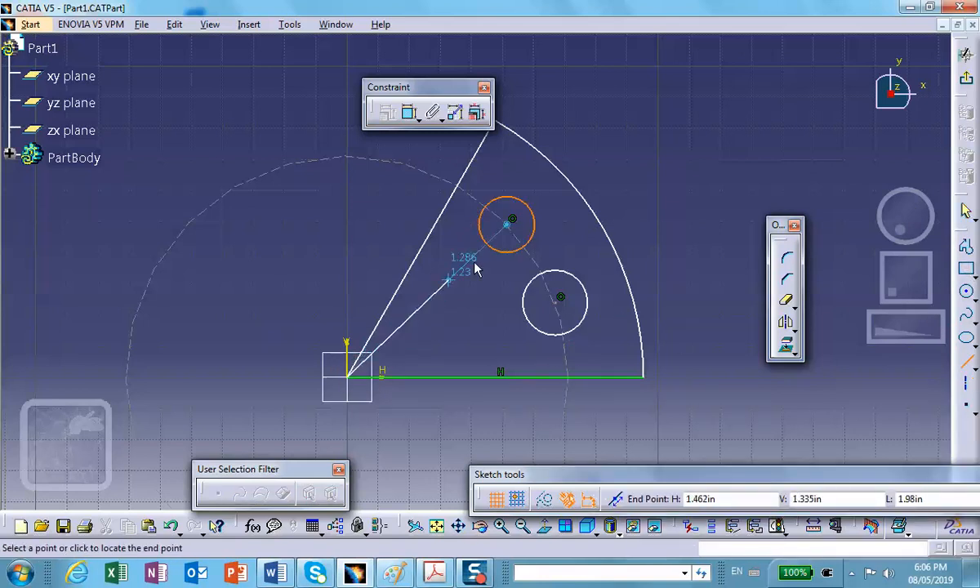
pyautogui.click(513, 219)
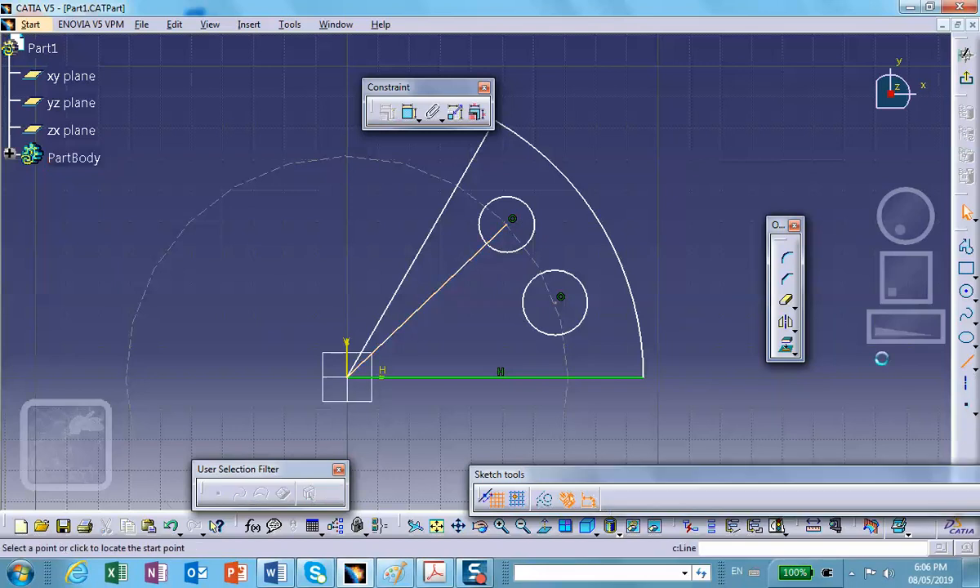
pyautogui.click(348, 376)
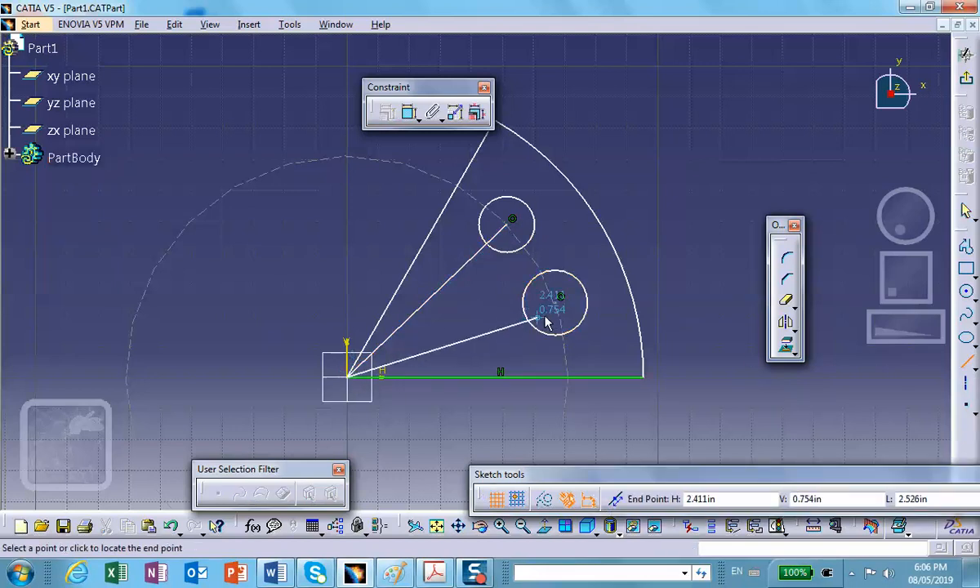
pyautogui.click(560, 297)
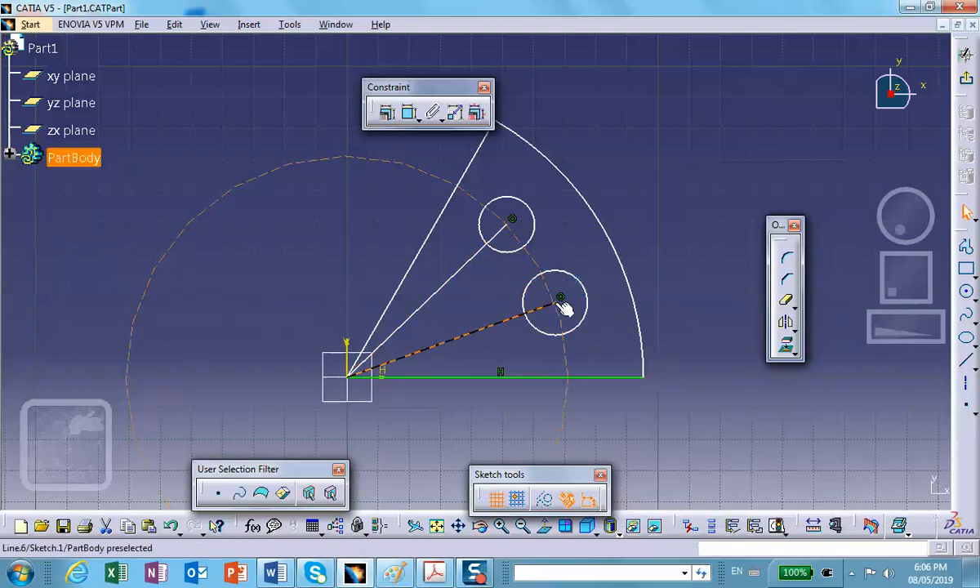
# Step: Convert both lines between the origin and the small circles' centres to construction elements
pyautogui.click(477, 262)
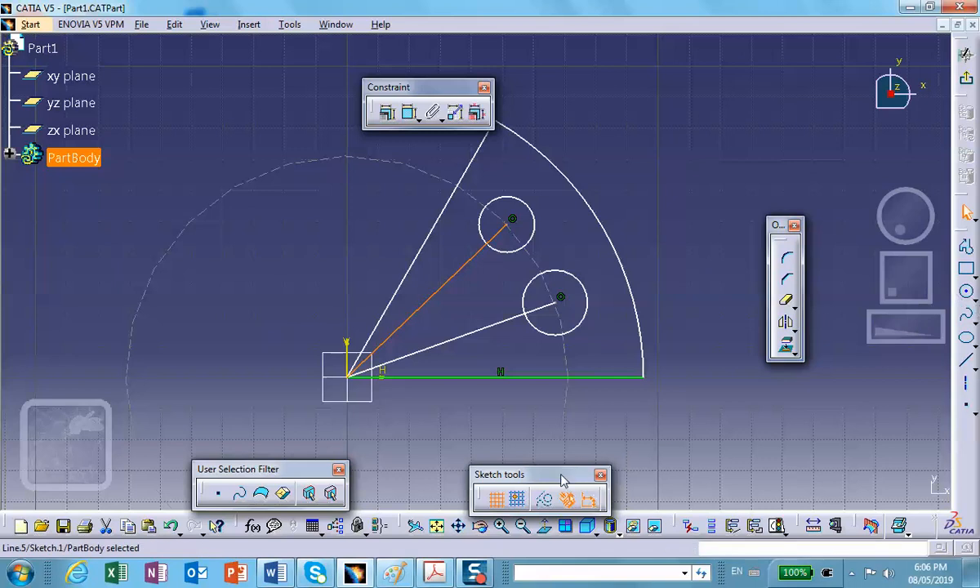
pyautogui.click(544, 500)
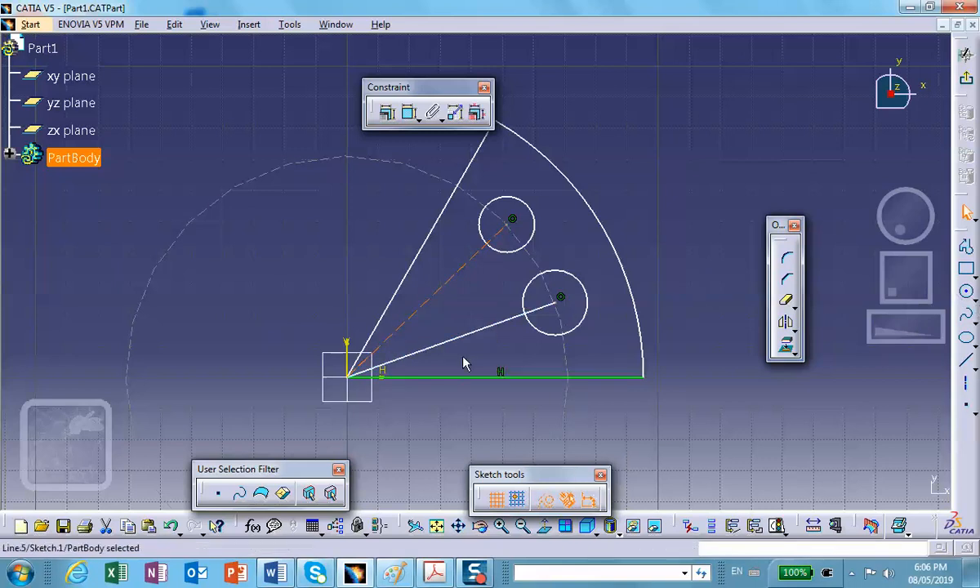
pyautogui.click(466, 334)
pyautogui.click(684, 180)
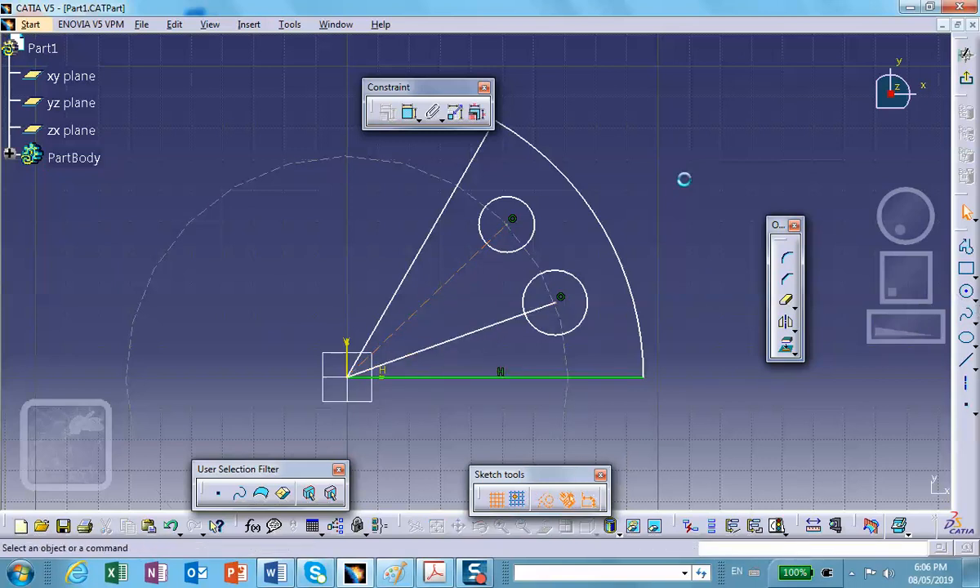
pyautogui.click(490, 326)
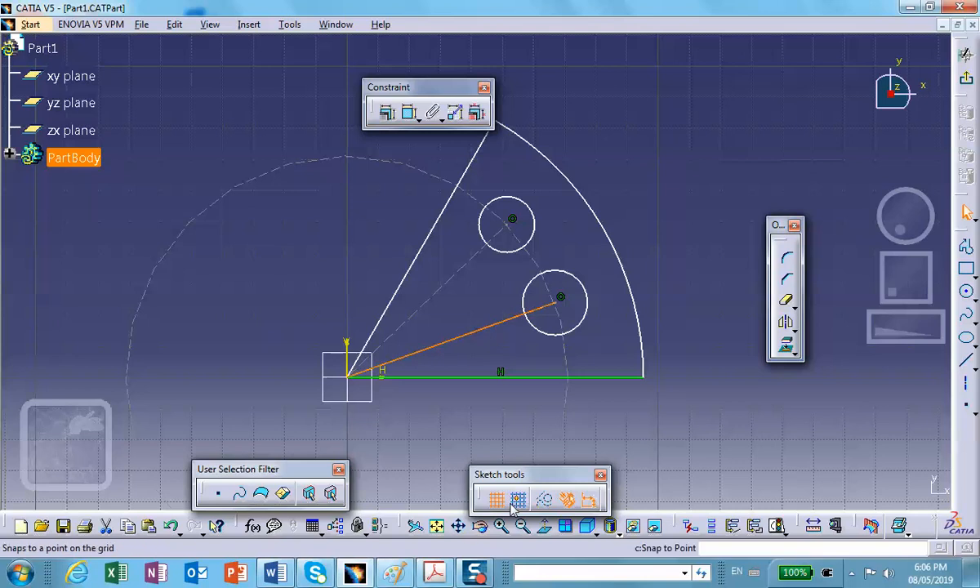
pyautogui.click(545, 499)
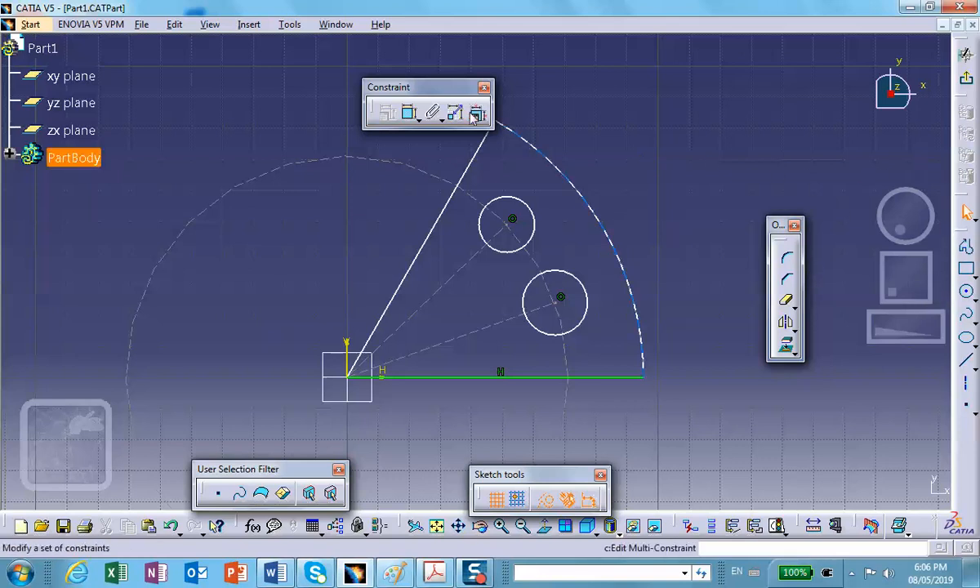
# Step: Add radius constraints to the sector's arc, the two small circles and the dashed construction circle
pyautogui.click(410, 113)
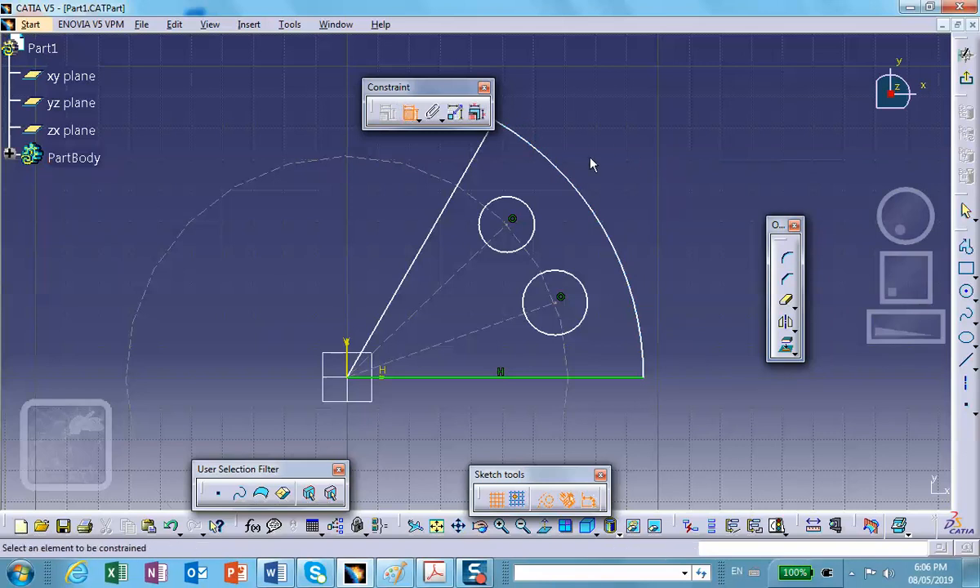
pyautogui.click(583, 193)
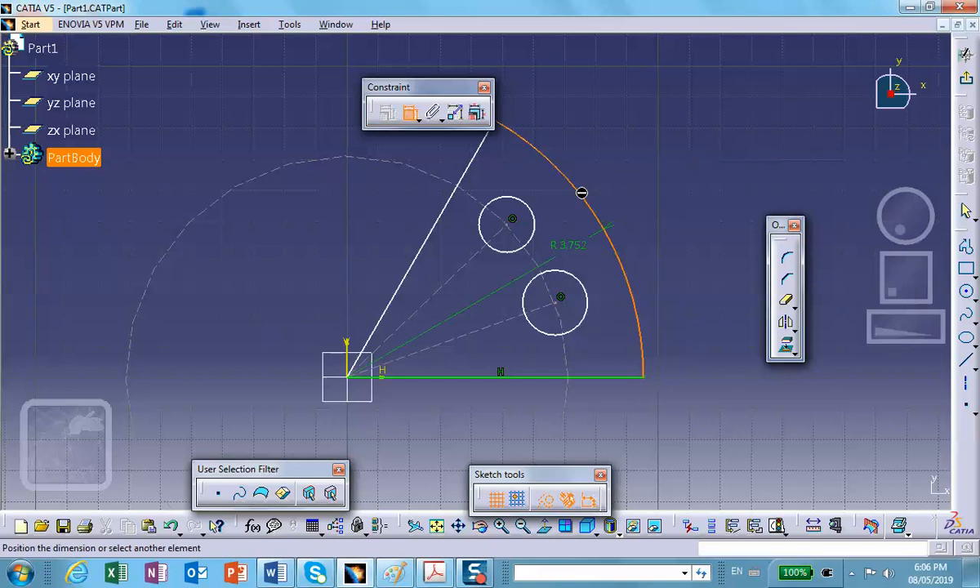
pyautogui.click(696, 153)
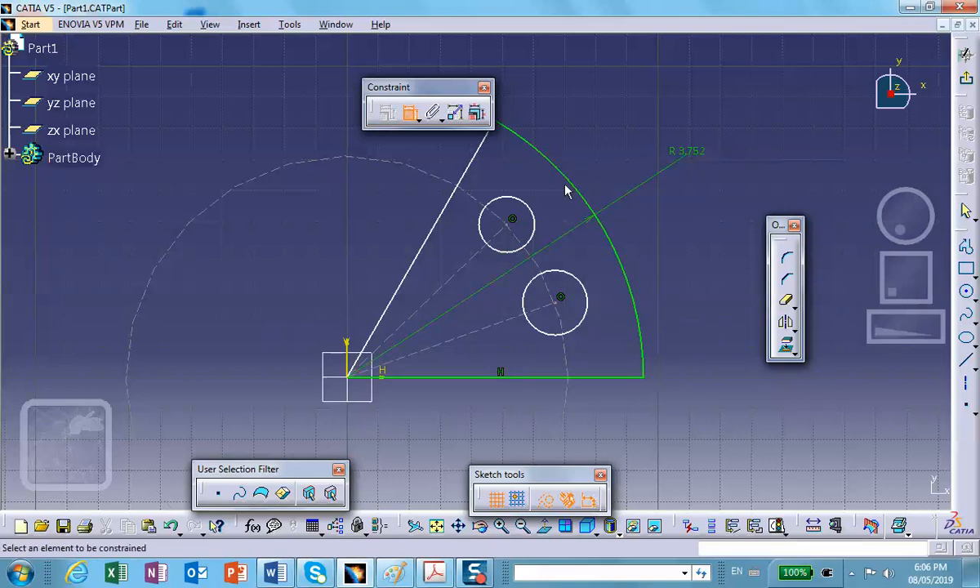
pyautogui.click(526, 208)
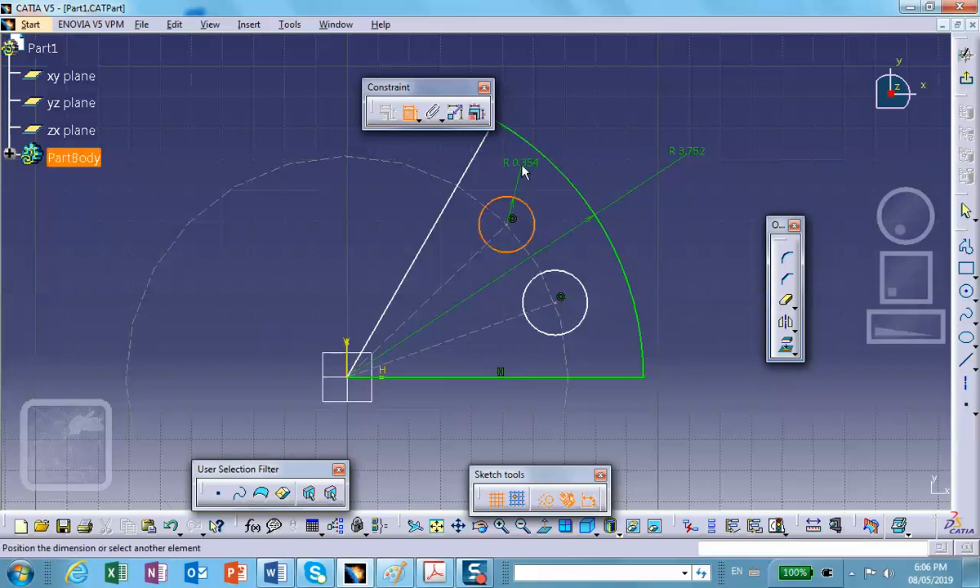
pyautogui.click(518, 169)
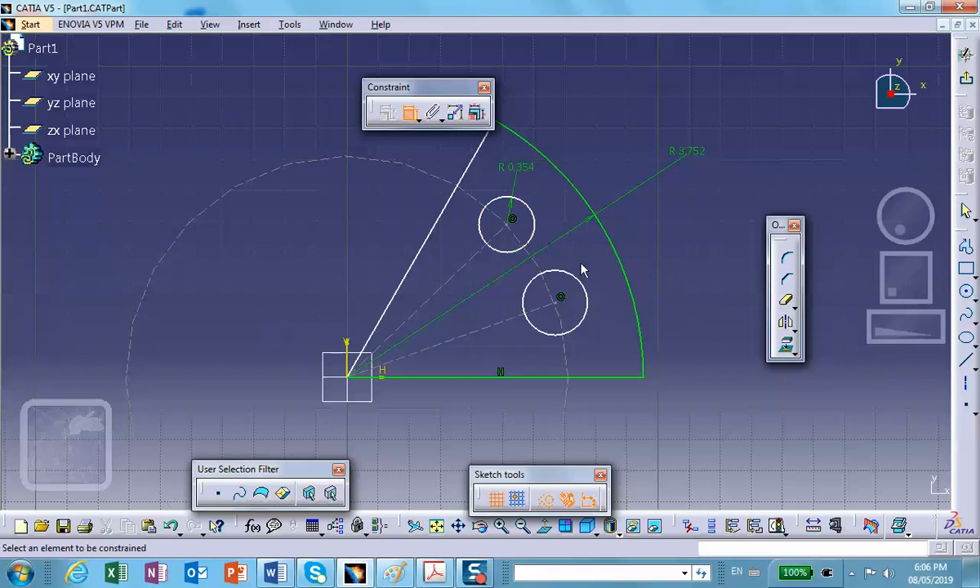
pyautogui.click(558, 295)
pyautogui.click(593, 260)
pyautogui.click(572, 409)
pyautogui.click(629, 420)
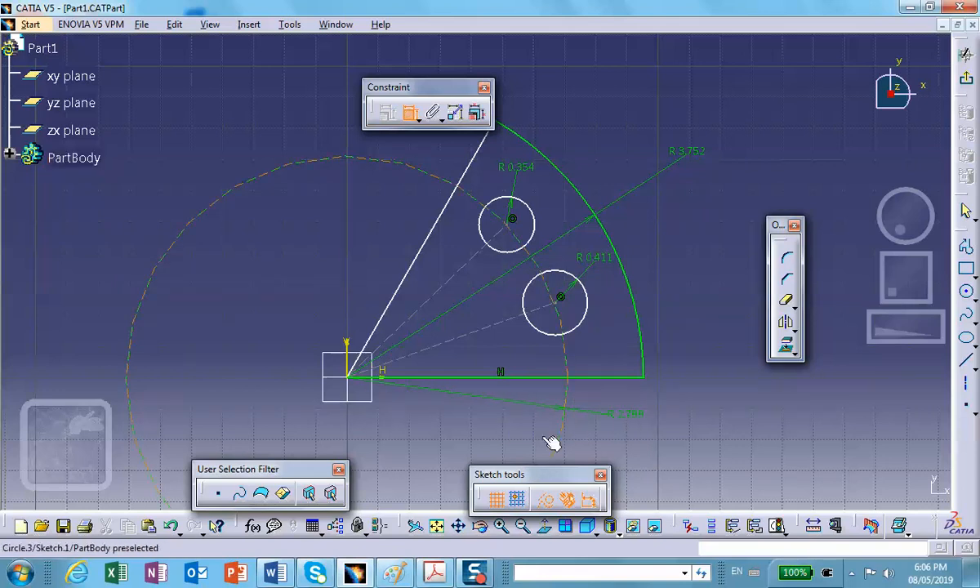
# Step: Following the Word drawing, add the three angle constraints between the slanted edge, the two construction lines and the horizontal edge
pyautogui.click(274, 573)
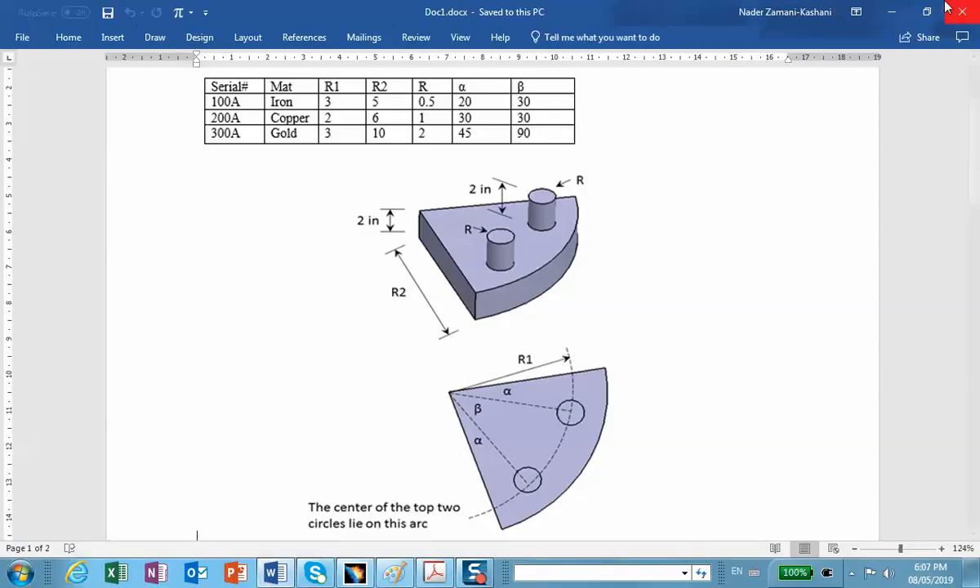
pyautogui.click(893, 12)
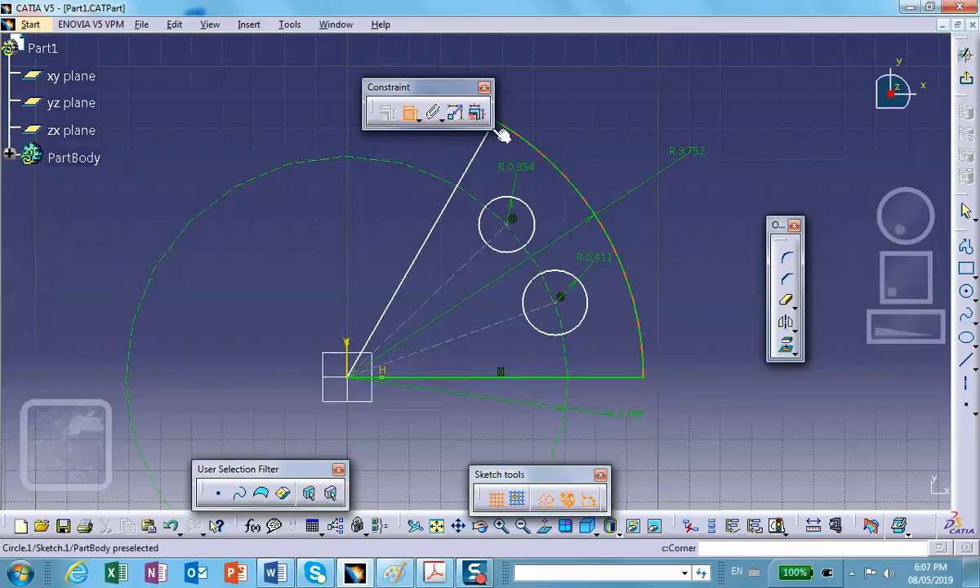
pyautogui.click(438, 235)
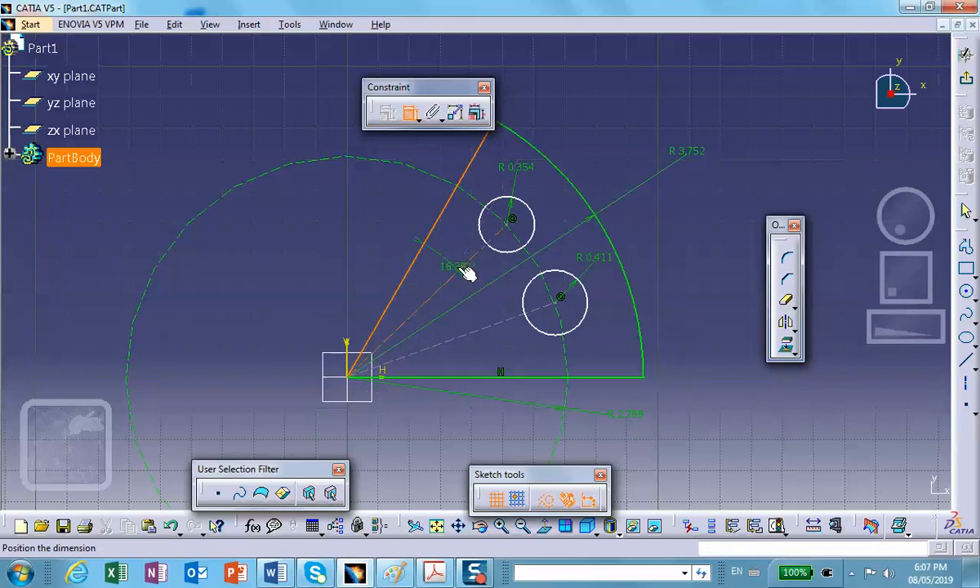
pyautogui.click(460, 247)
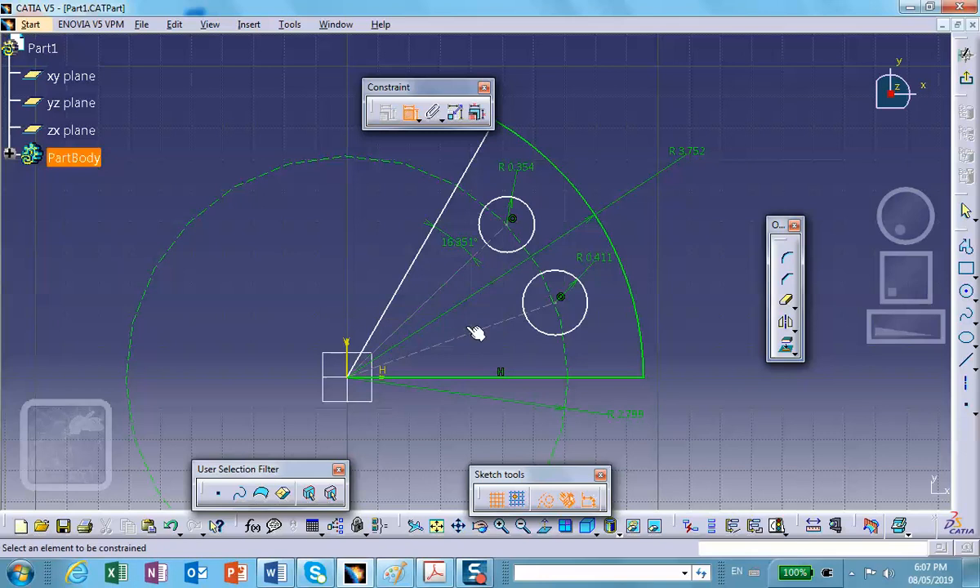
pyautogui.click(438, 291)
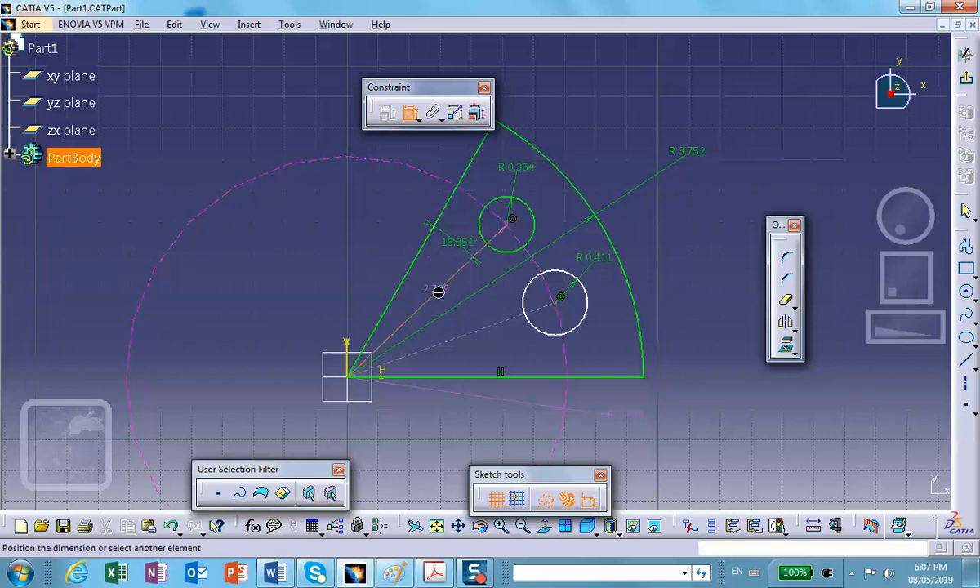
pyautogui.click(465, 333)
pyautogui.click(481, 301)
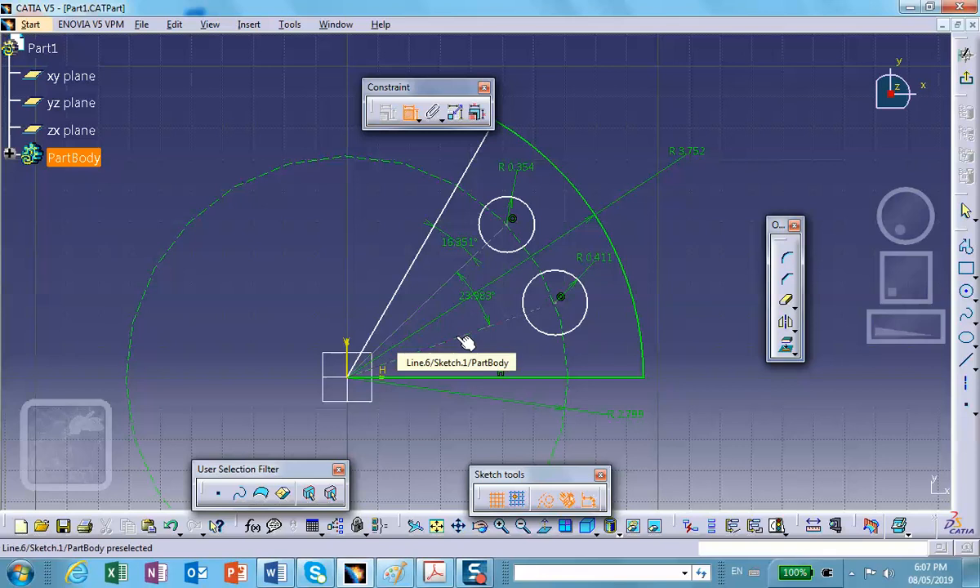
pyautogui.click(462, 335)
pyautogui.click(465, 376)
pyautogui.click(473, 362)
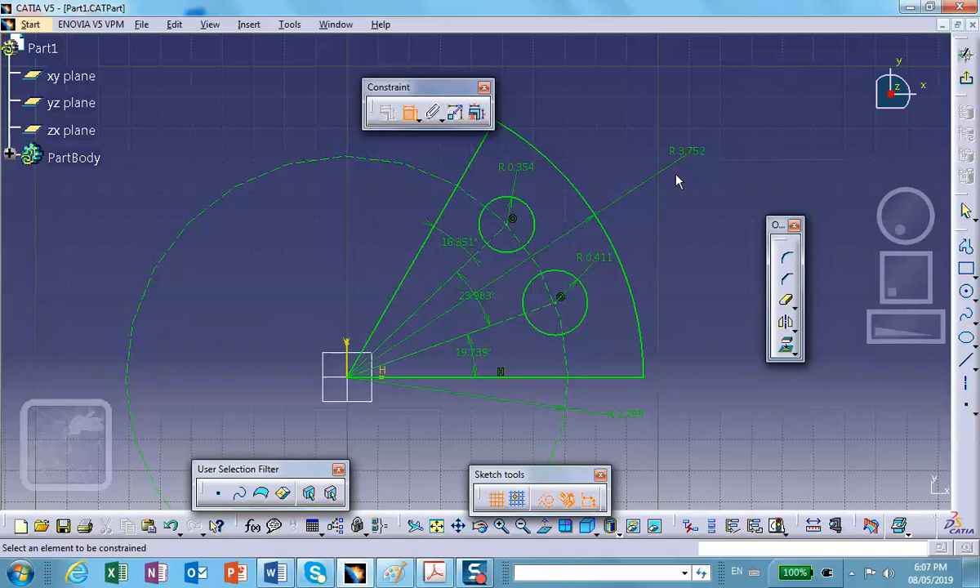
# Step: Exit the sketch and start a Multi-Pad on it, setting the length of the sector's extrusion domain to 2 in
pyautogui.click(967, 83)
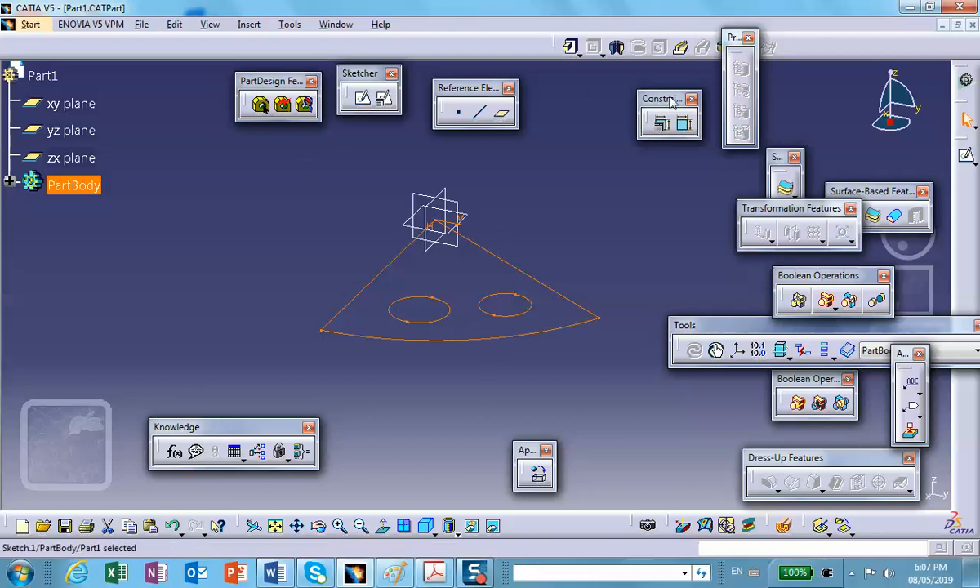
pyautogui.click(579, 54)
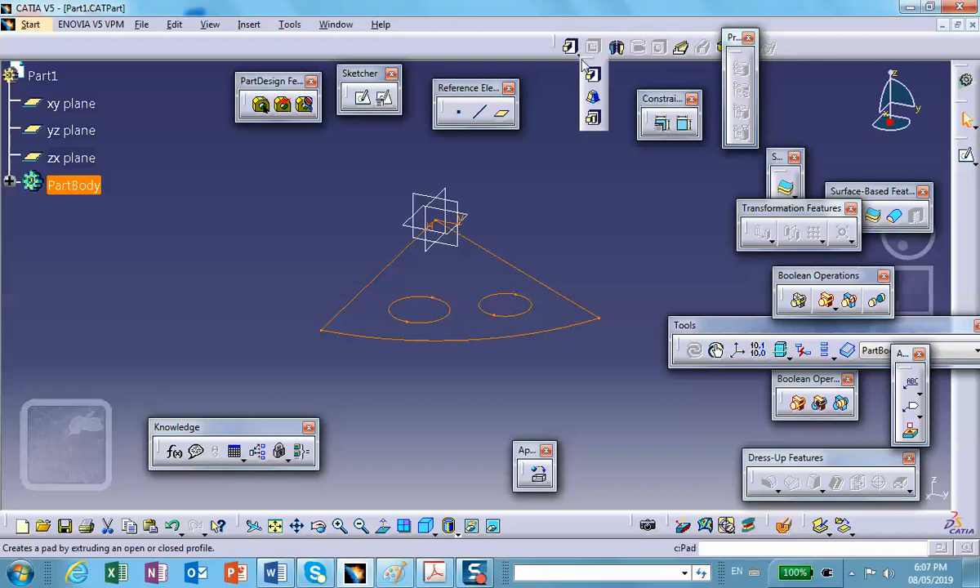
pyautogui.click(594, 121)
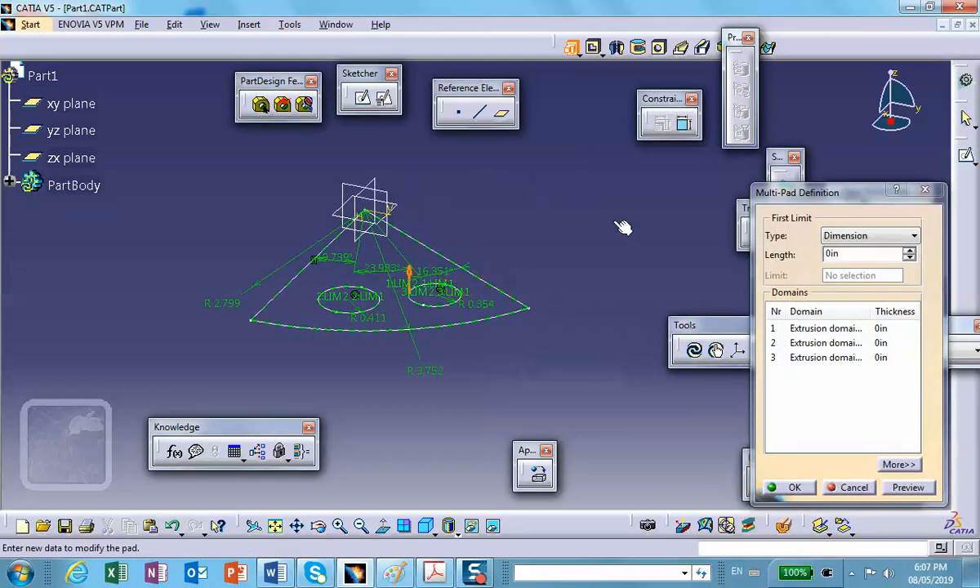
pyautogui.click(601, 54)
pyautogui.click(819, 329)
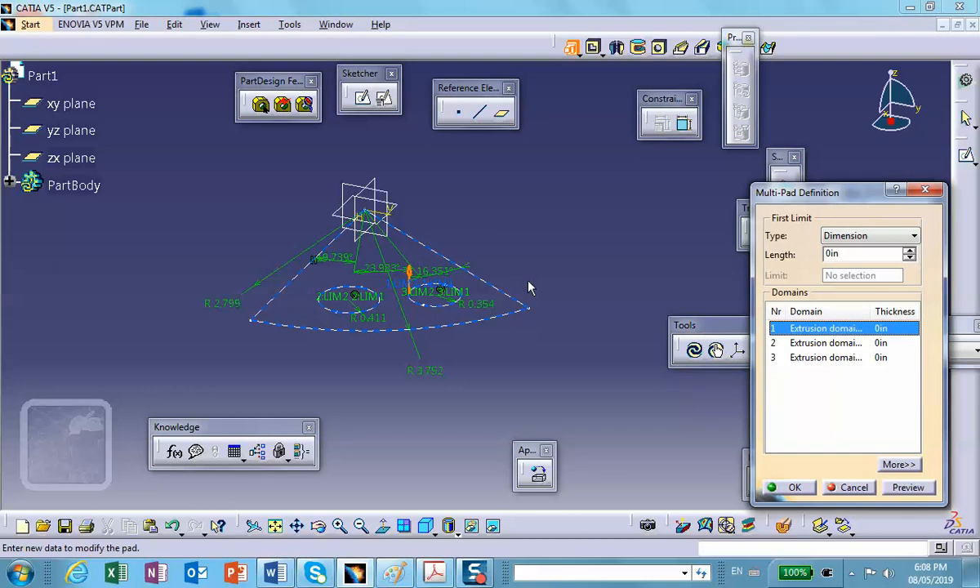
pyautogui.click(857, 254)
pyautogui.moveTo(857, 254); pyautogui.dragTo(799, 261)
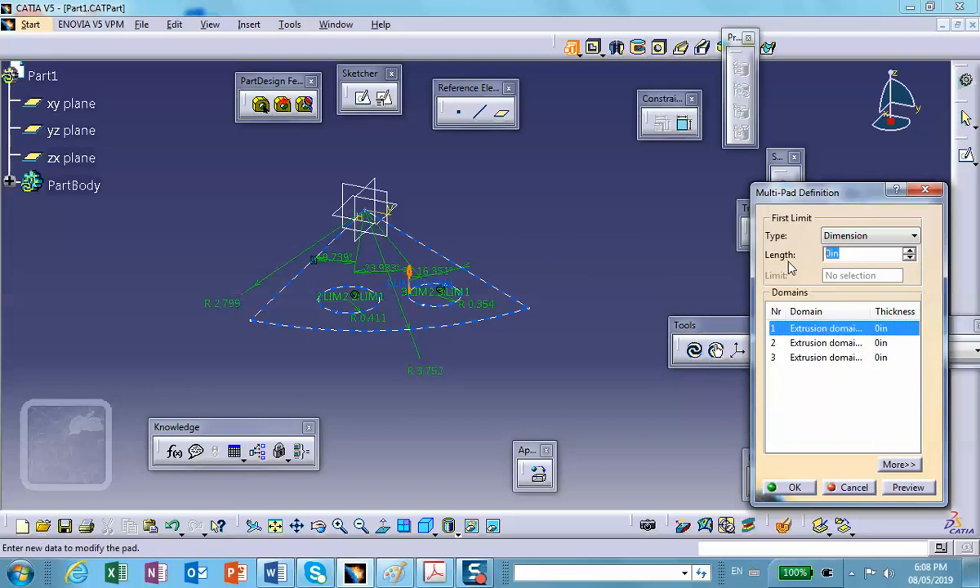
pyautogui.write('2')
# Step: Set the lengths of both circular extrusion domains to 4 in and create the Multi-Pad
pyautogui.click(817, 343)
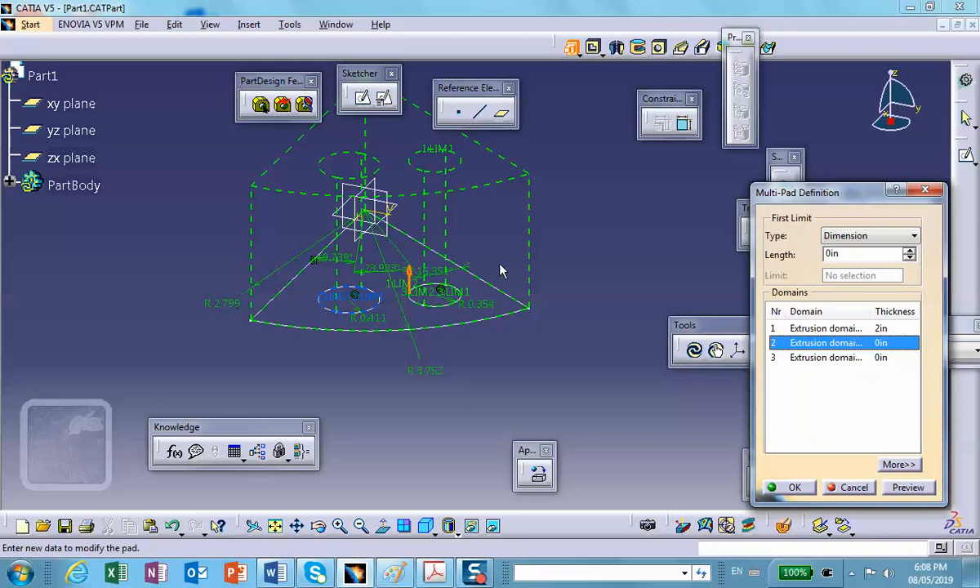
pyautogui.moveTo(842, 253); pyautogui.dragTo(781, 254)
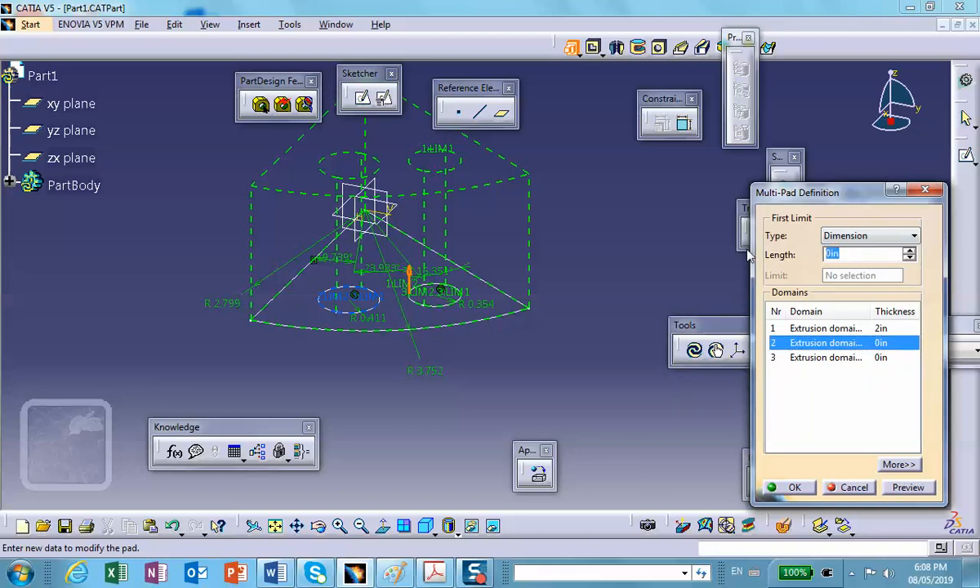
pyautogui.click(818, 360)
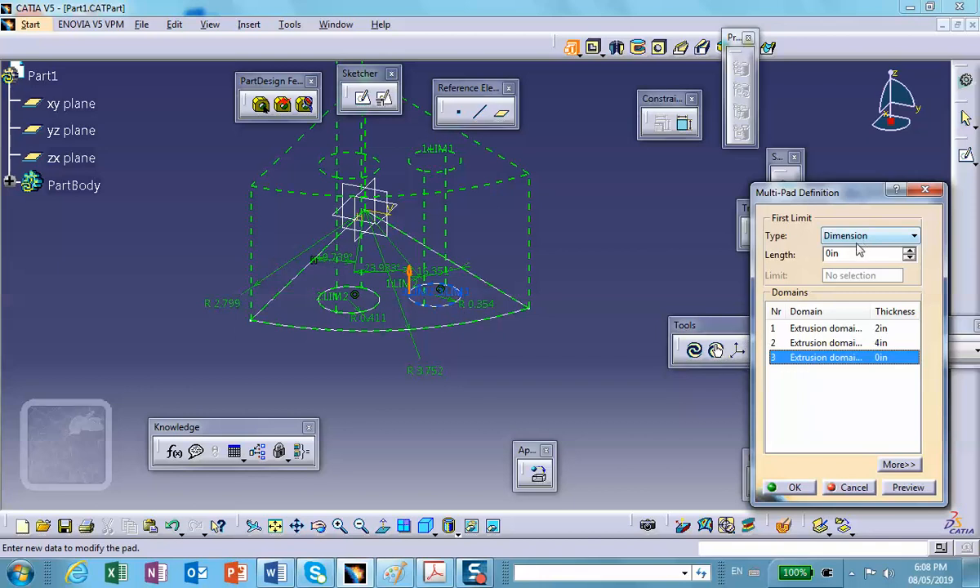
pyautogui.moveTo(848, 255); pyautogui.dragTo(784, 258)
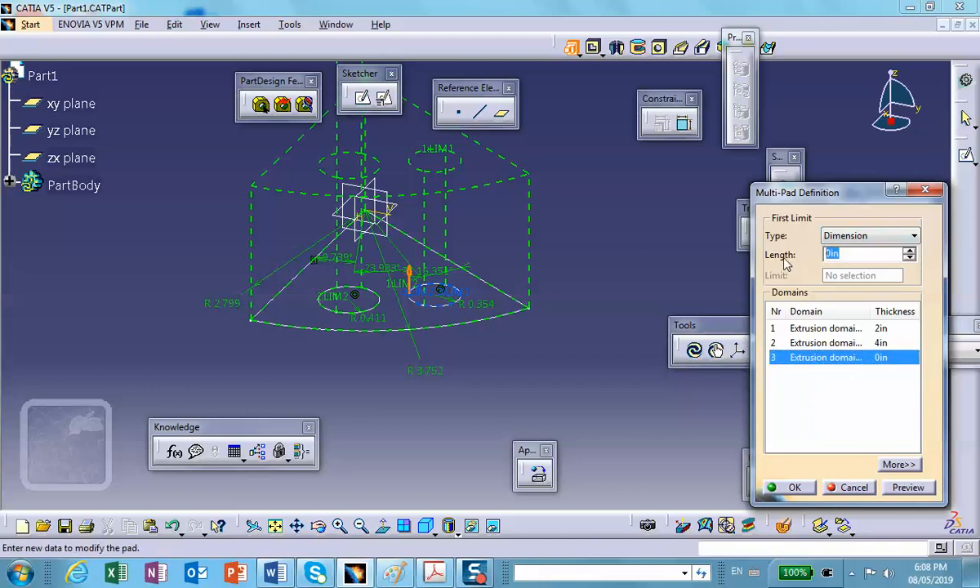
pyautogui.write('4')
pyautogui.click(791, 488)
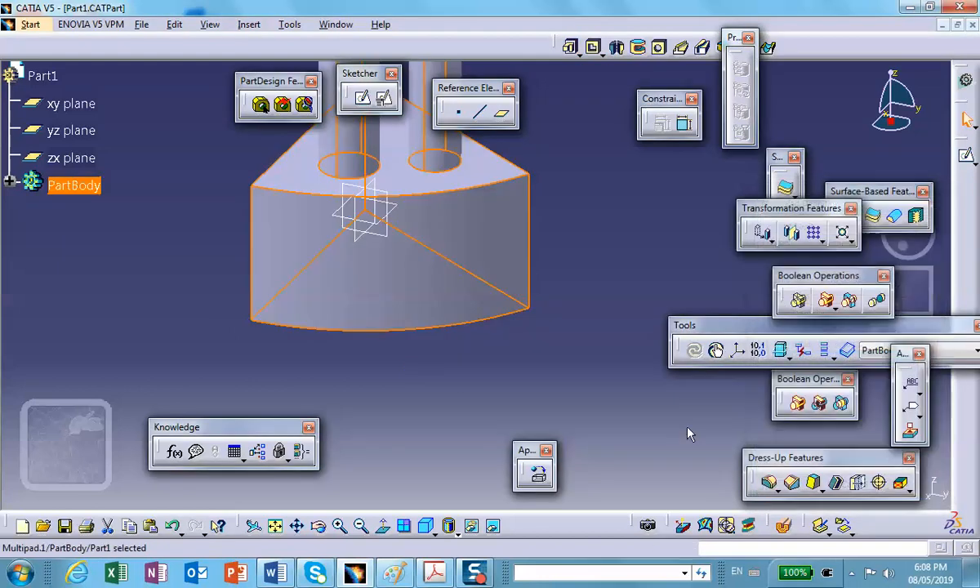
# Step: Apply the Brass material from the Metal family to Part1 and save the part
pyautogui.click(494, 342)
pyautogui.moveTo(479, 332); pyautogui.dragTo(694, 307, button='middle')
pyautogui.moveTo(342, 370); pyautogui.dragTo(444, 372, button='middle')
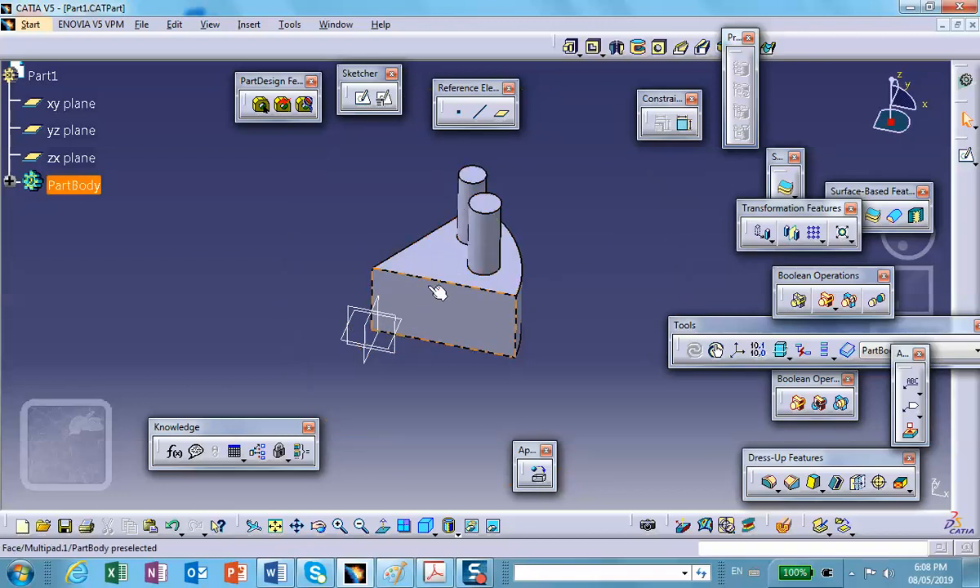
pyautogui.moveTo(571, 235); pyautogui.dragTo(503, 235, button='middle')
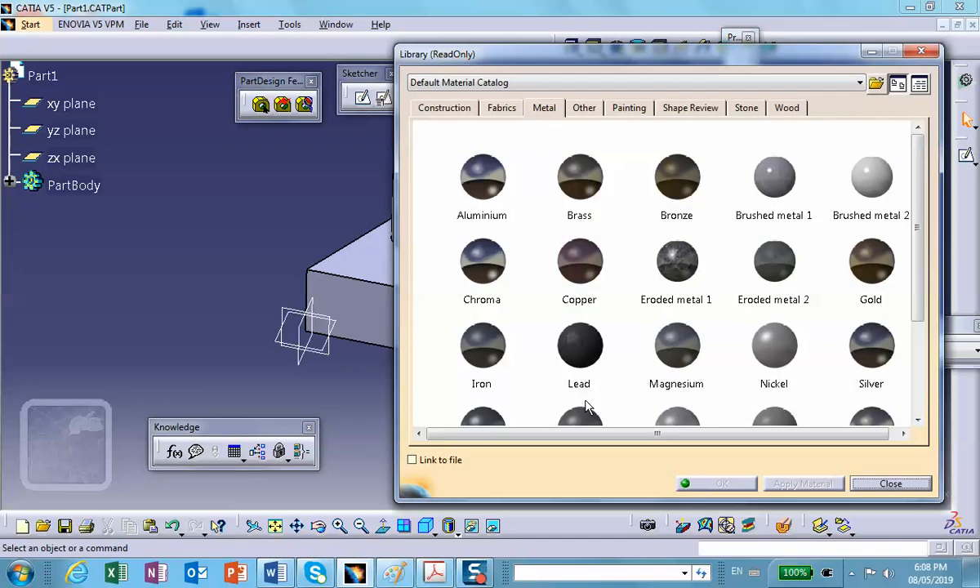
pyautogui.click(576, 174)
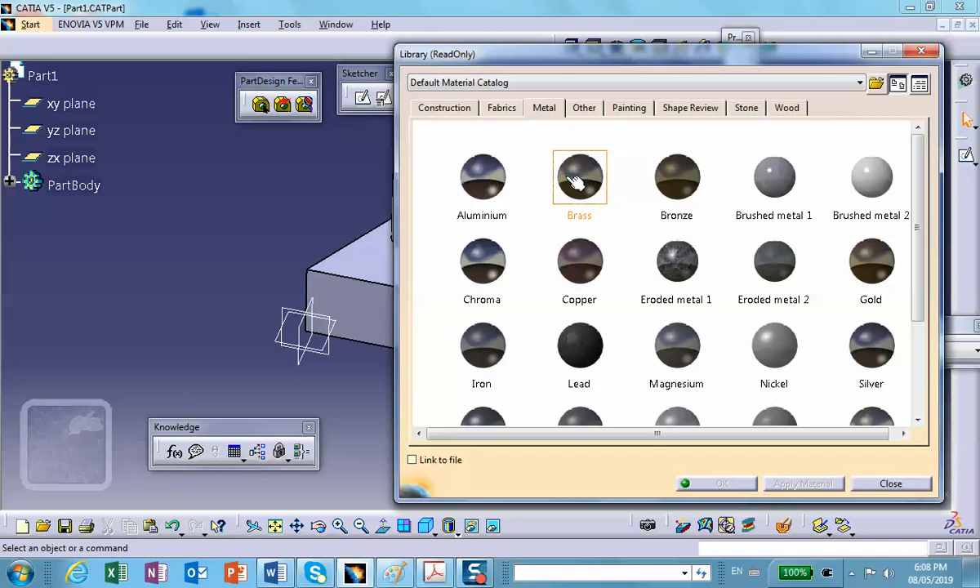
pyautogui.click(42, 76)
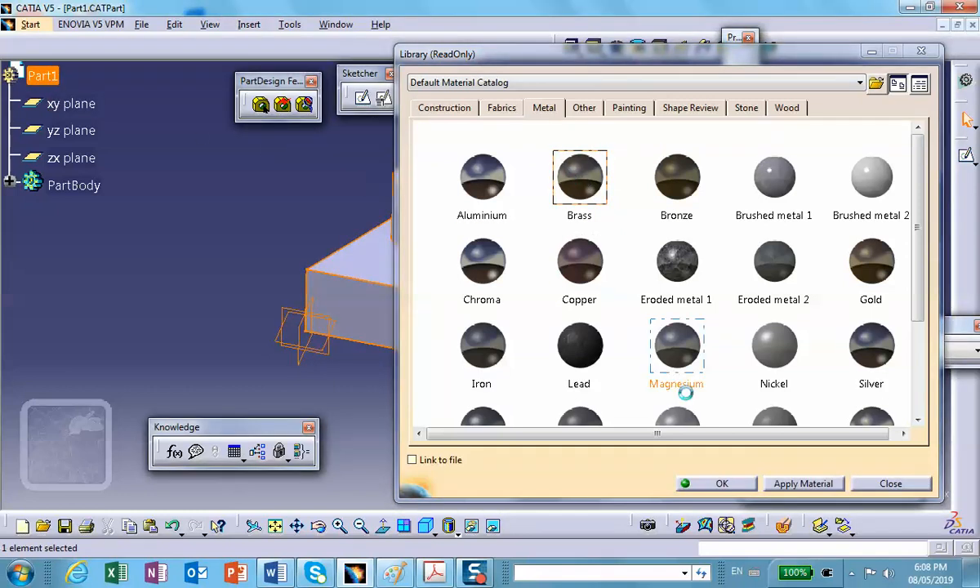
pyautogui.click(723, 484)
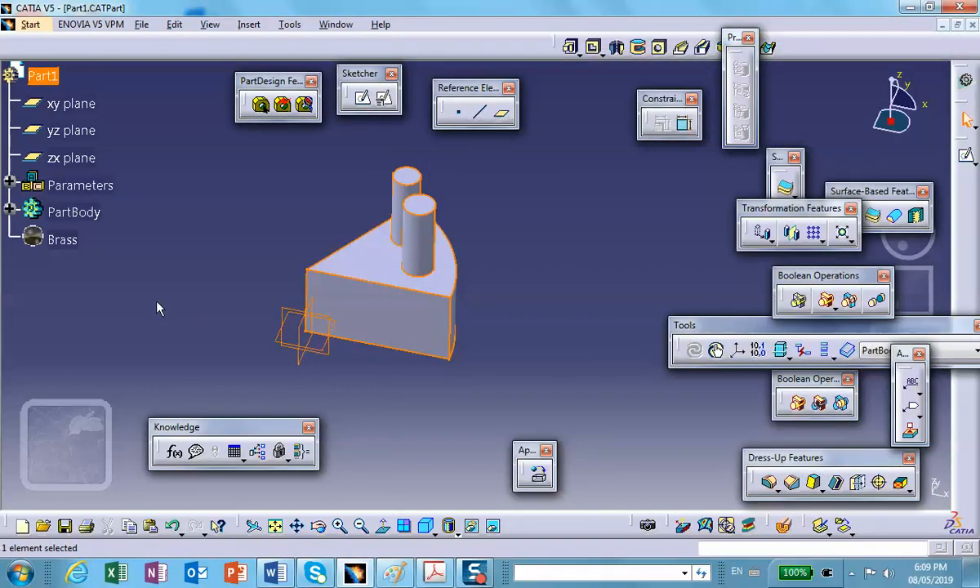
pyautogui.moveTo(180, 304); pyautogui.dragTo(109, 317, button='middle')
pyautogui.click(65, 526)
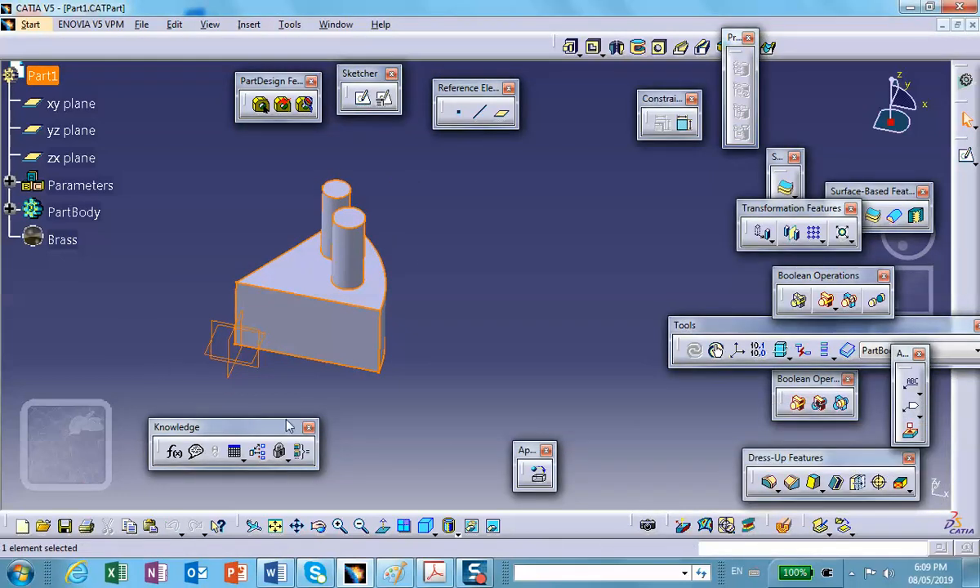
pyautogui.click(236, 453)
pyautogui.click(545, 282)
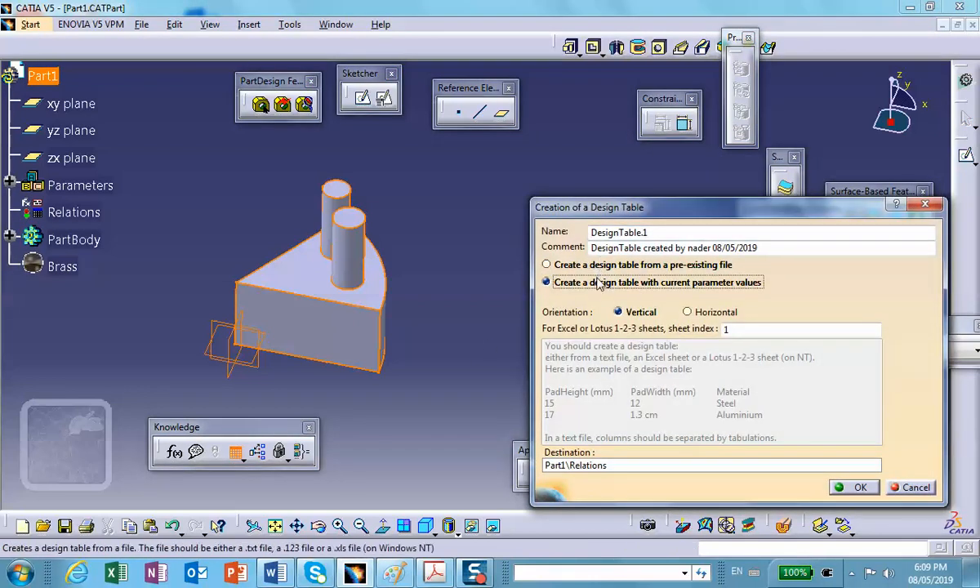
pyautogui.click(860, 487)
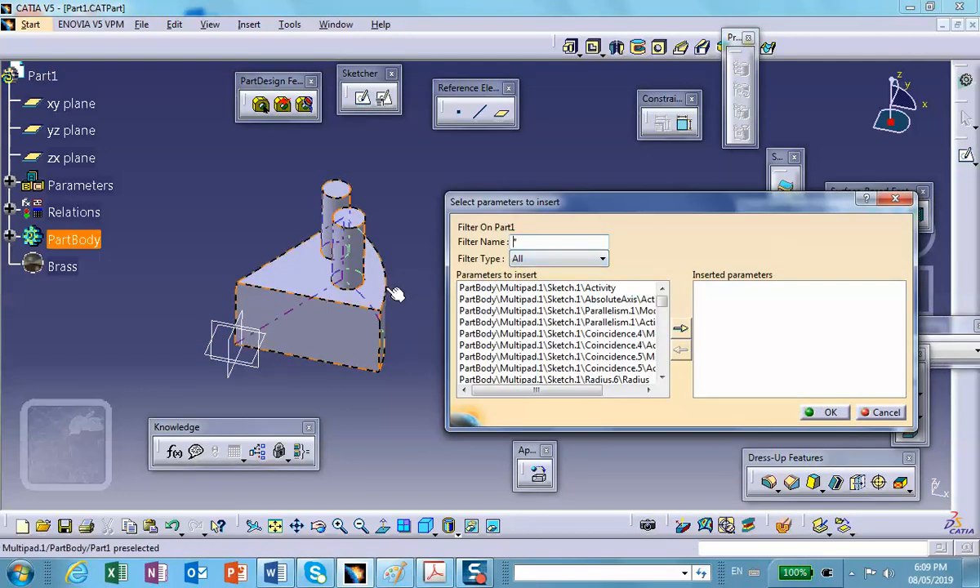
pyautogui.click(556, 259)
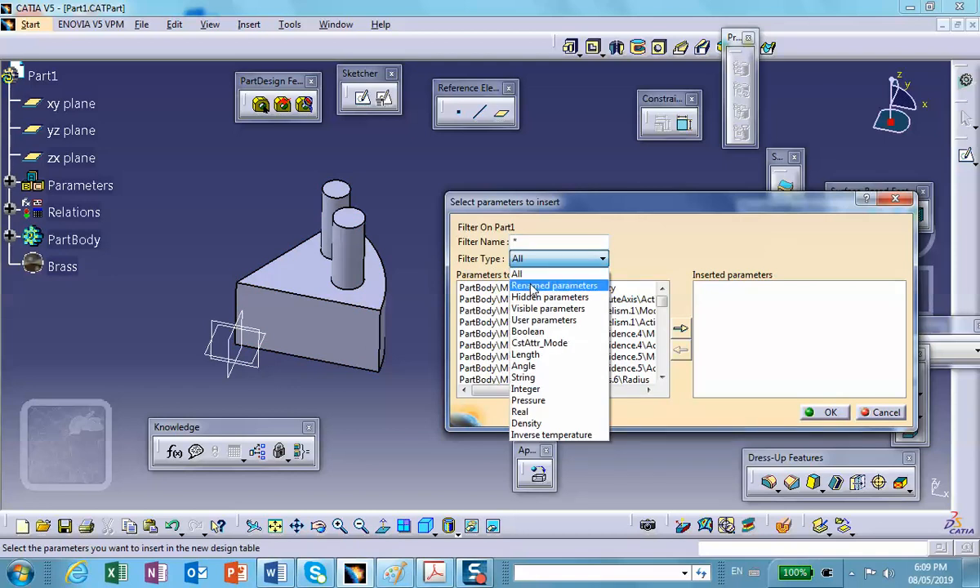
pyautogui.click(830, 386)
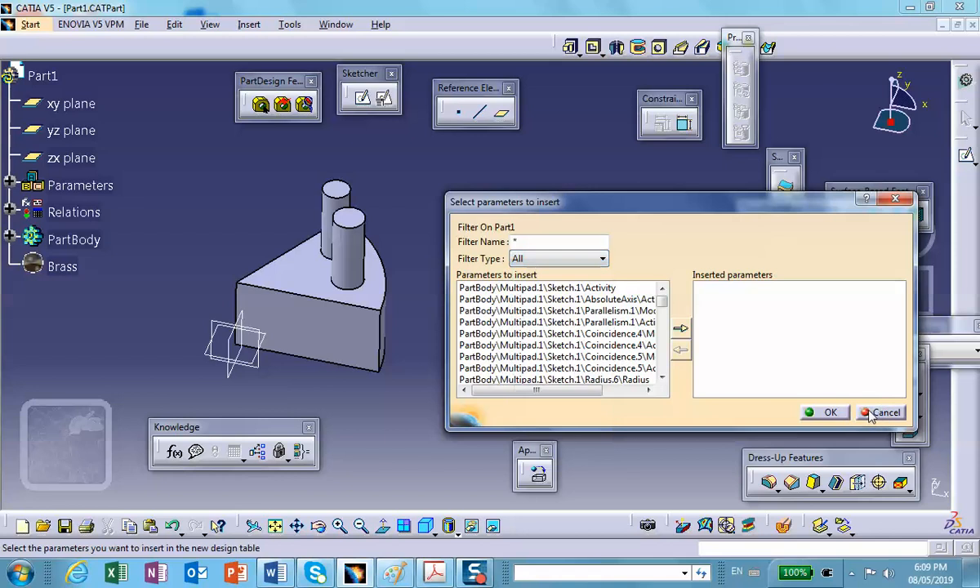
pyautogui.click(879, 413)
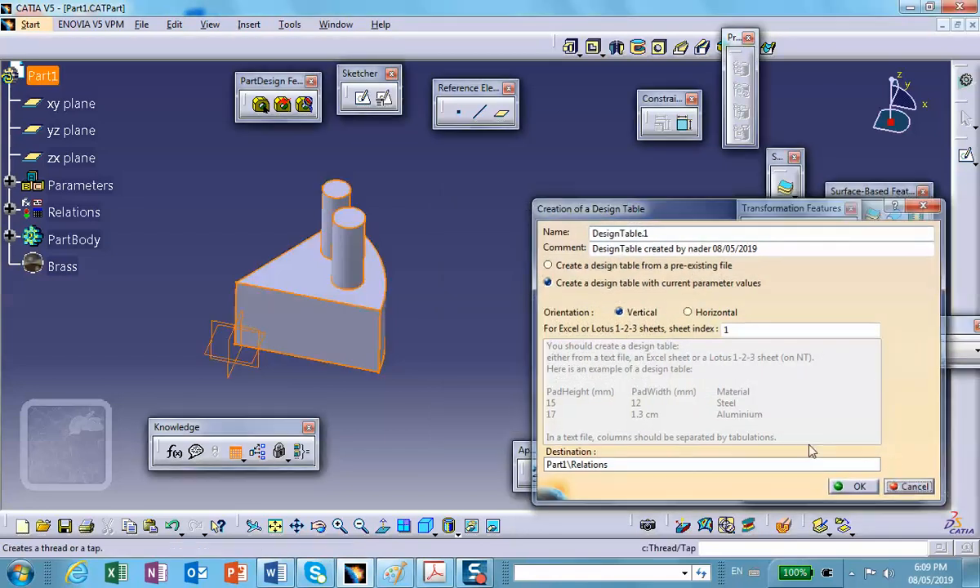
pyautogui.click(854, 461)
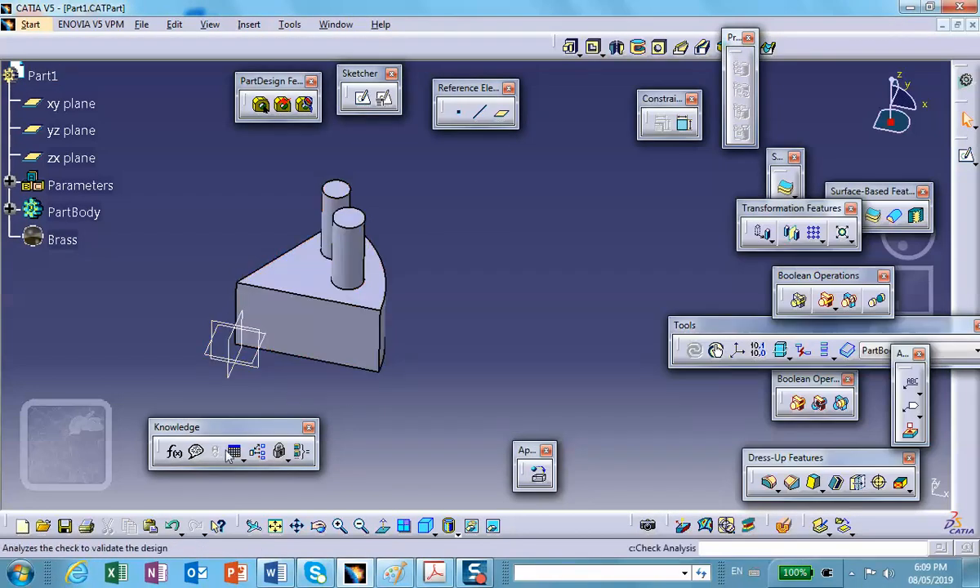
# Step: Open the formulas and parameters list for Part1 and display the Multi-Pad's sketch dimensions on the model
pyautogui.moveTo(214, 294); pyautogui.dragTo(151, 280, button='middle')
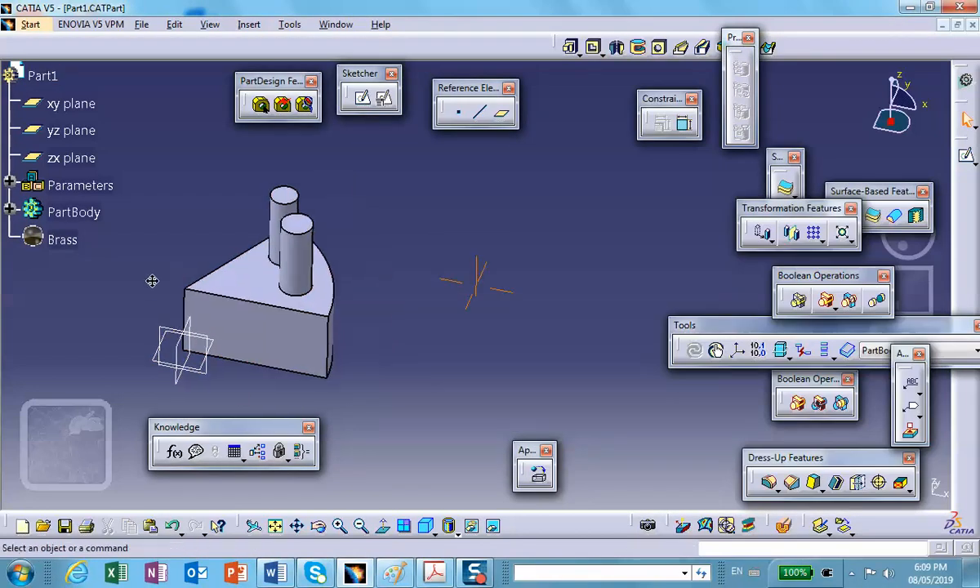
pyautogui.click(175, 456)
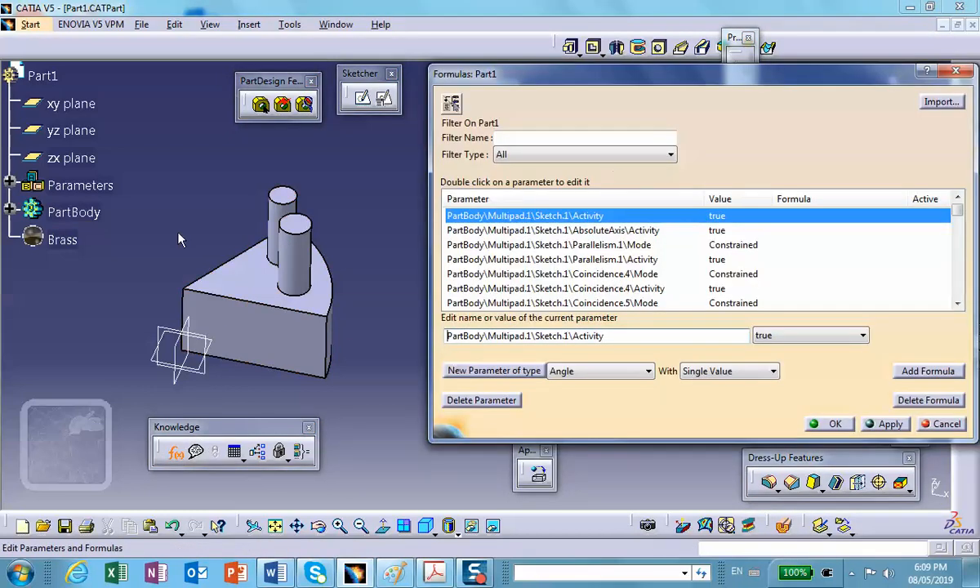
pyautogui.click(50, 80)
pyautogui.keyDown('ctrl'); pyautogui.moveTo(328, 372); pyautogui.dragTo(306, 251, button='middle'); pyautogui.keyUp('ctrl')
pyautogui.moveTo(234, 352); pyautogui.dragTo(434, 207, button='middle')
pyautogui.moveTo(224, 332); pyautogui.dragTo(197, 361, button='middle')
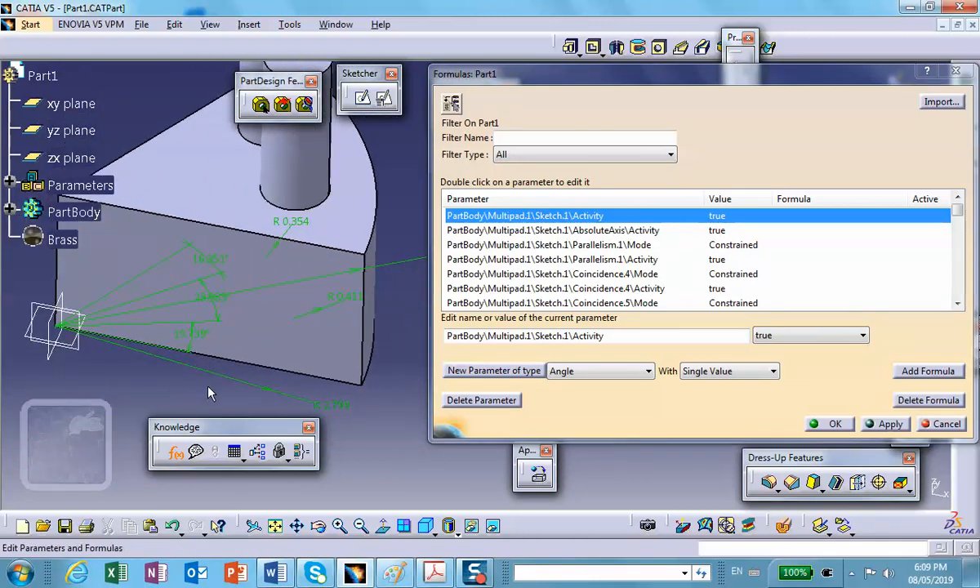
# Step: Hide Multipad.1 and show its Sketch.1 while the formulas list stays open
pyautogui.rightClick(183, 179)
pyautogui.click(10, 211)
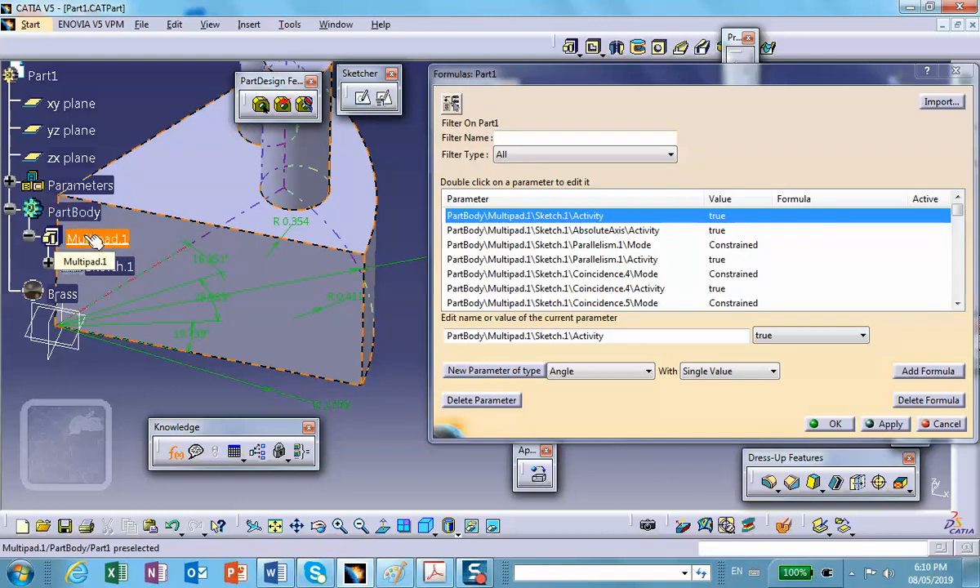
pyautogui.rightClick(107, 242)
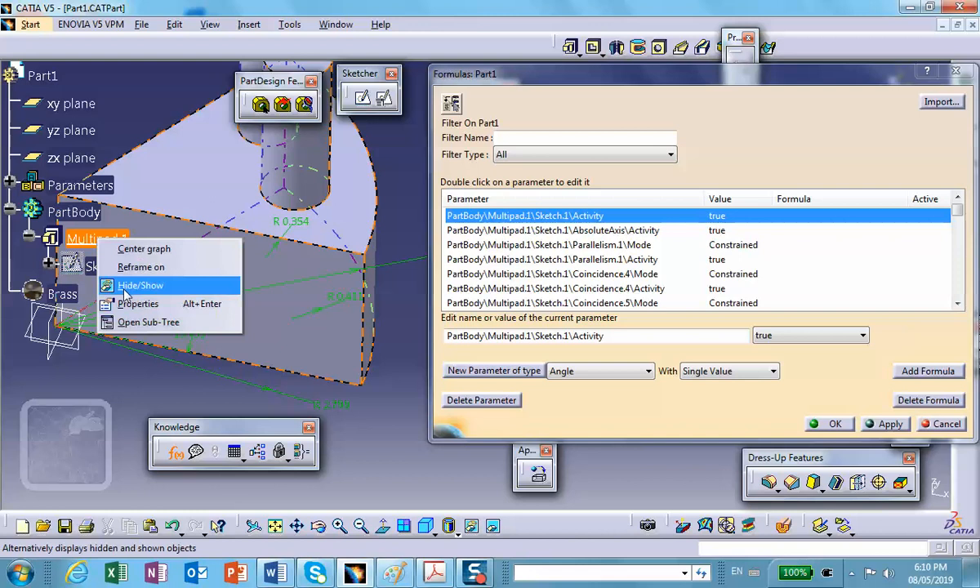
pyautogui.click(117, 283)
pyautogui.moveTo(266, 358); pyautogui.dragTo(341, 324, button='middle')
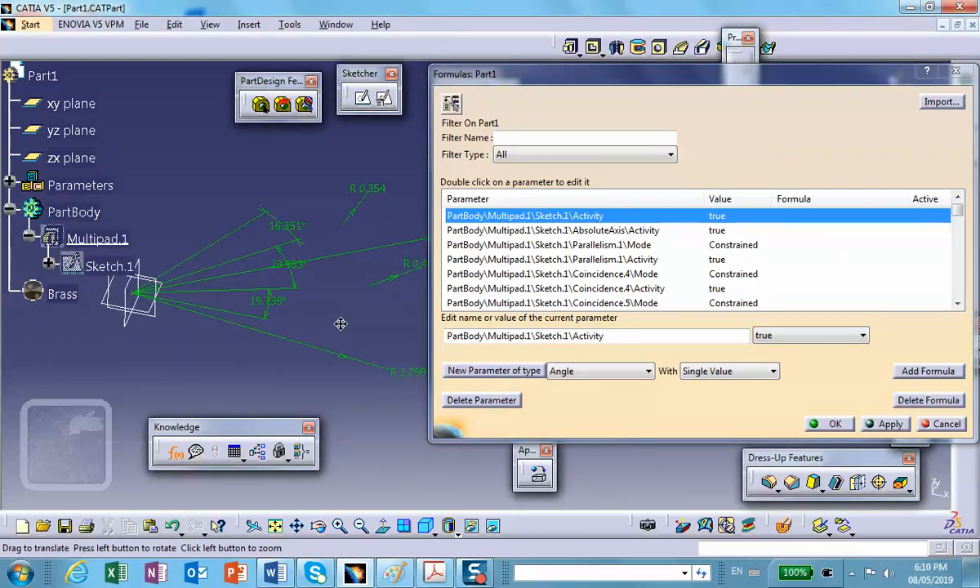
pyautogui.rightClick(98, 273)
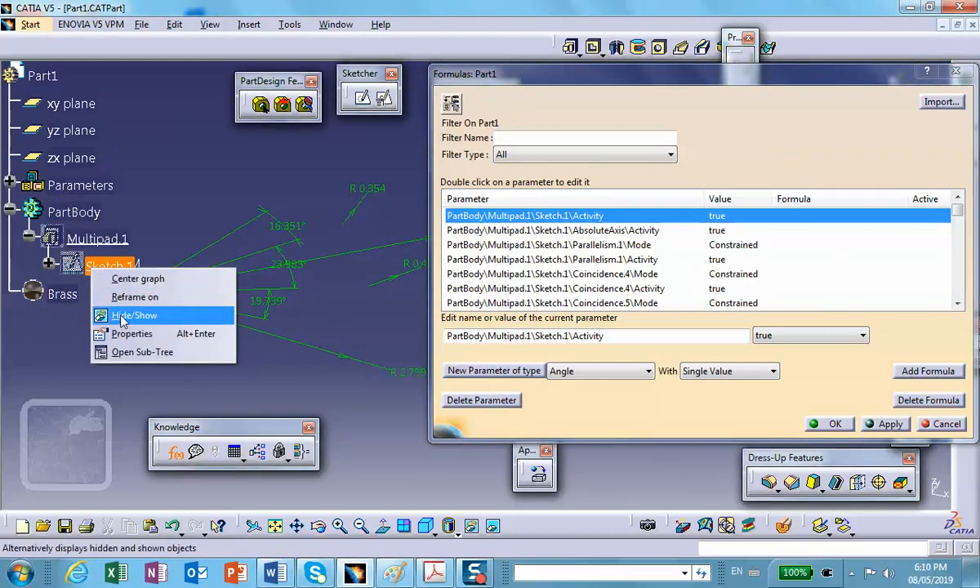
pyautogui.click(121, 316)
pyautogui.moveTo(242, 301)
pyautogui.mouseDown(button='middle')
pyautogui.moveTo(203, 350)
pyautogui.moveTo(193, 338)
pyautogui.mouseUp(button='middle')
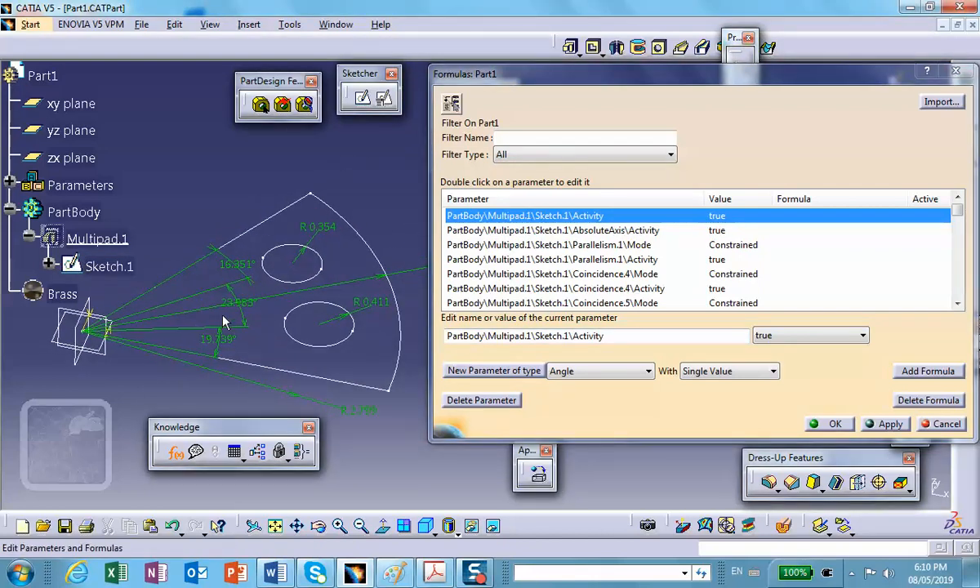
# Step: Rename the radius parameter of the small circle nearer the slanted edge as R and apply it
pyautogui.click(329, 233)
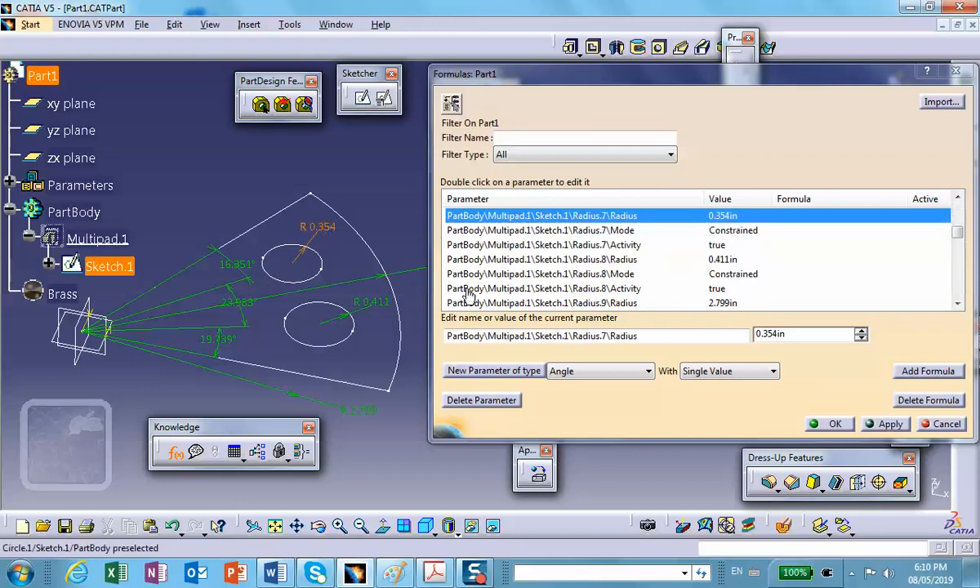
pyautogui.moveTo(659, 336); pyautogui.dragTo(419, 343)
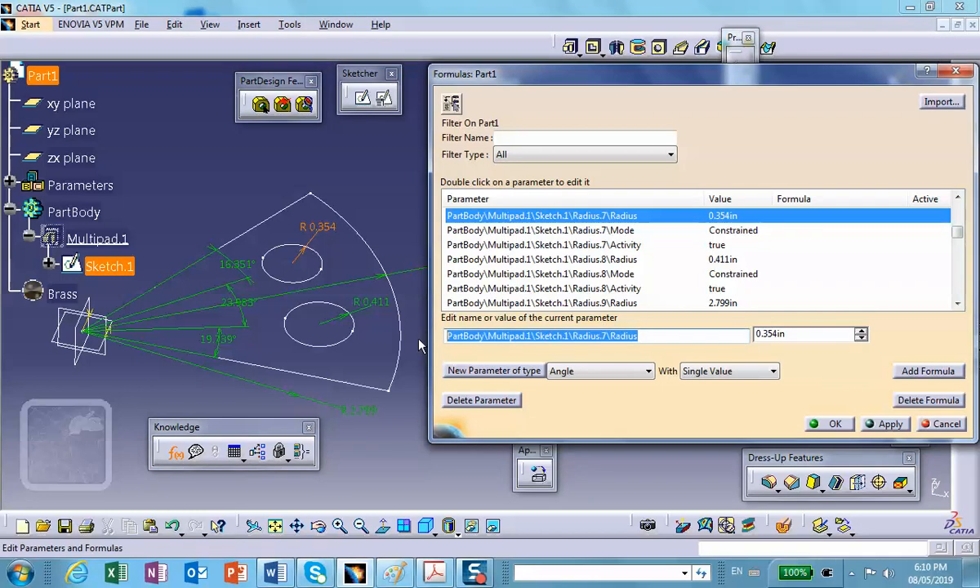
pyautogui.write('R')
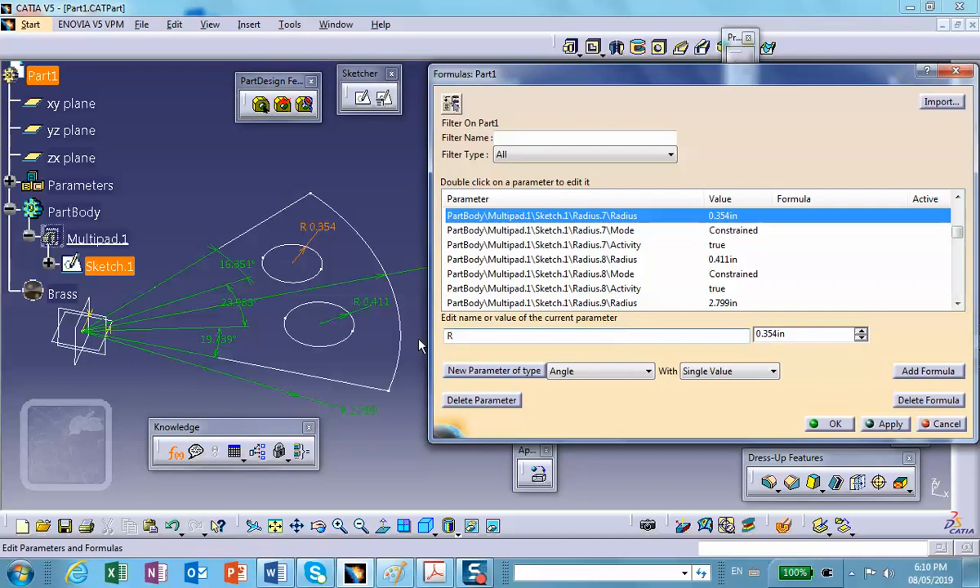
pyautogui.click(876, 423)
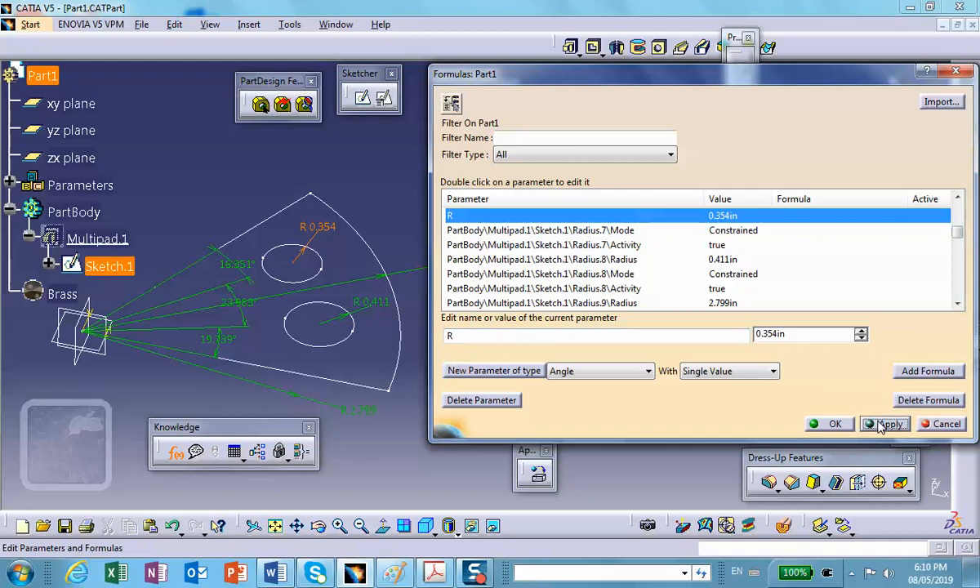
# Step: Try to rename the radius parameter of the other small circle as R as well
pyautogui.click(372, 302)
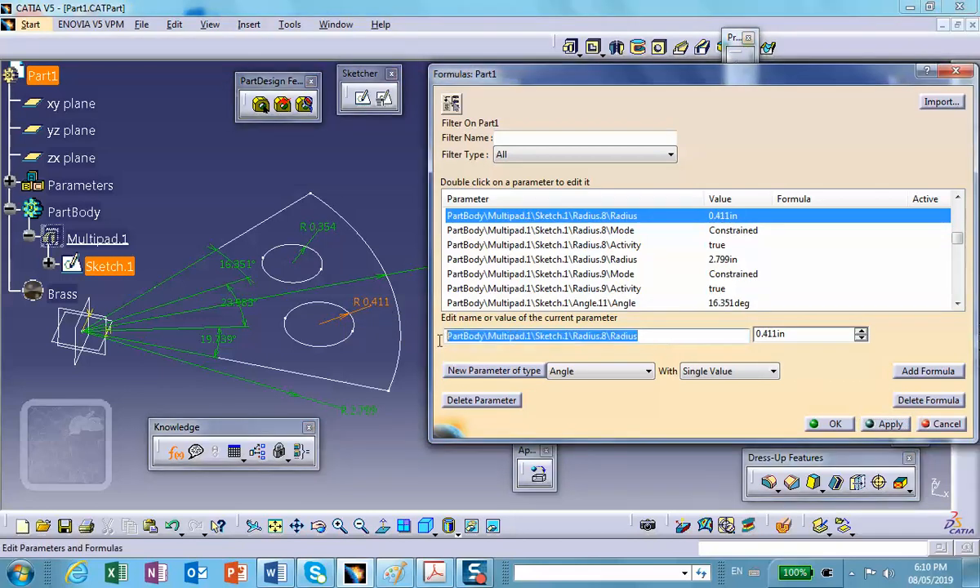
pyautogui.write('R')
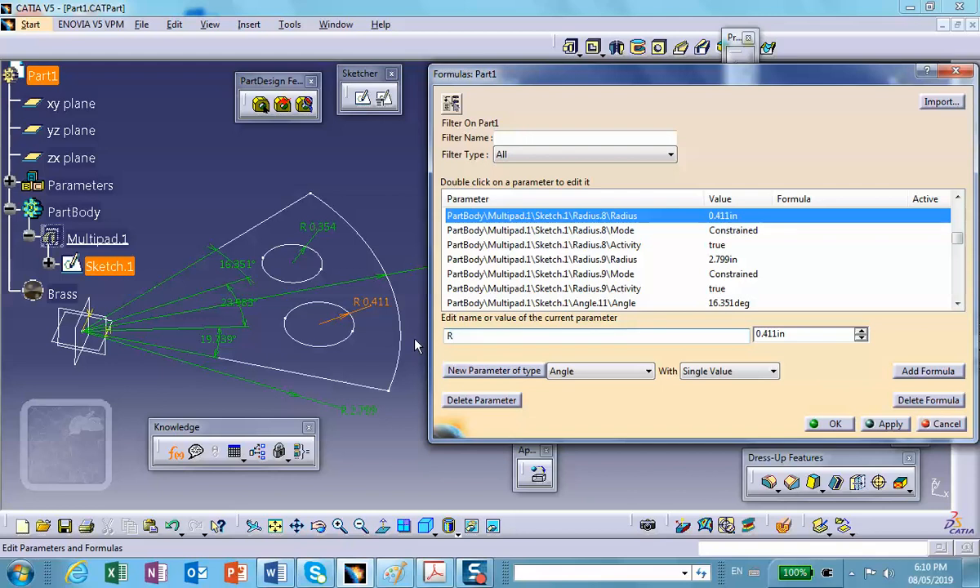
pyautogui.click(887, 425)
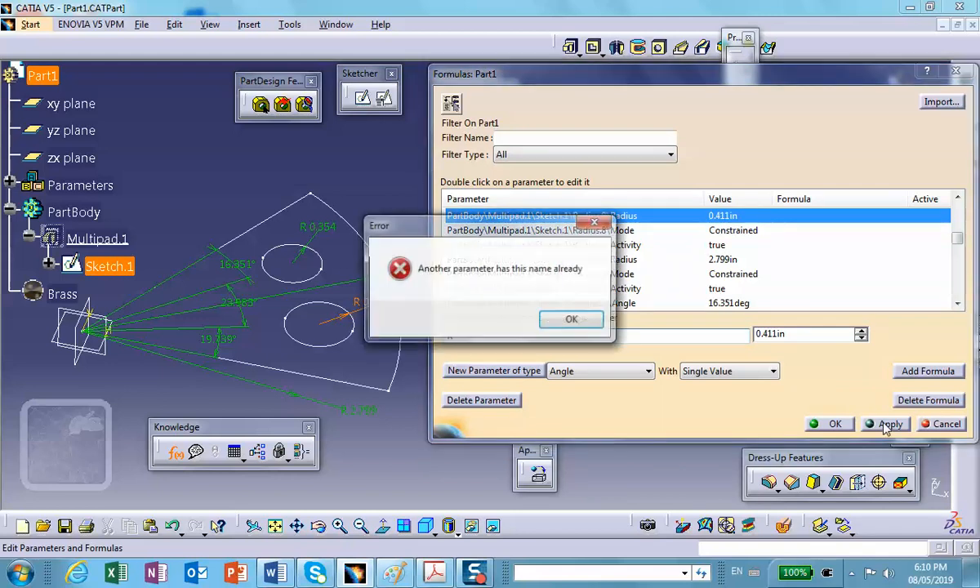
pyautogui.click(572, 323)
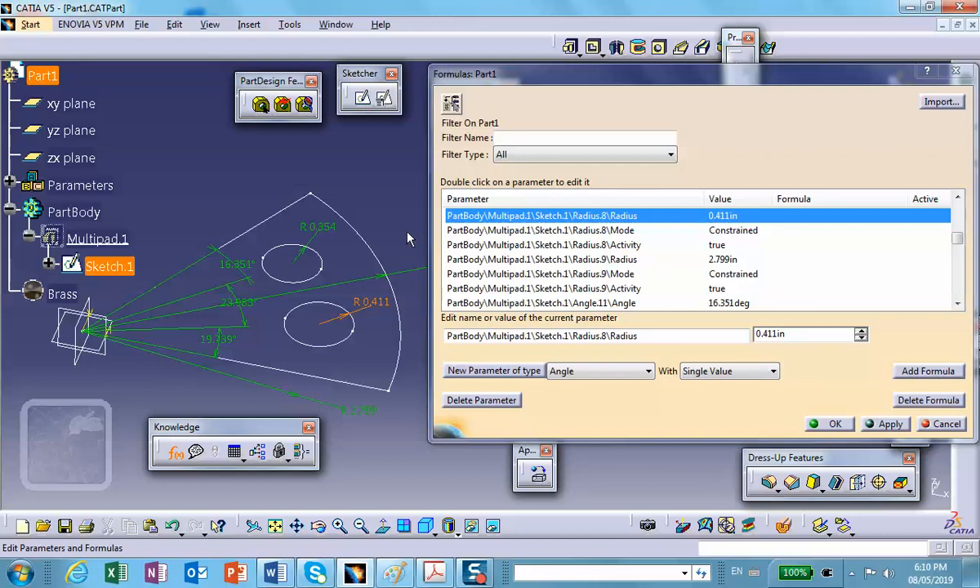
# Step: Add a formula that sets the other small circle's radius equal to the renamed parameter R
pyautogui.click(321, 236)
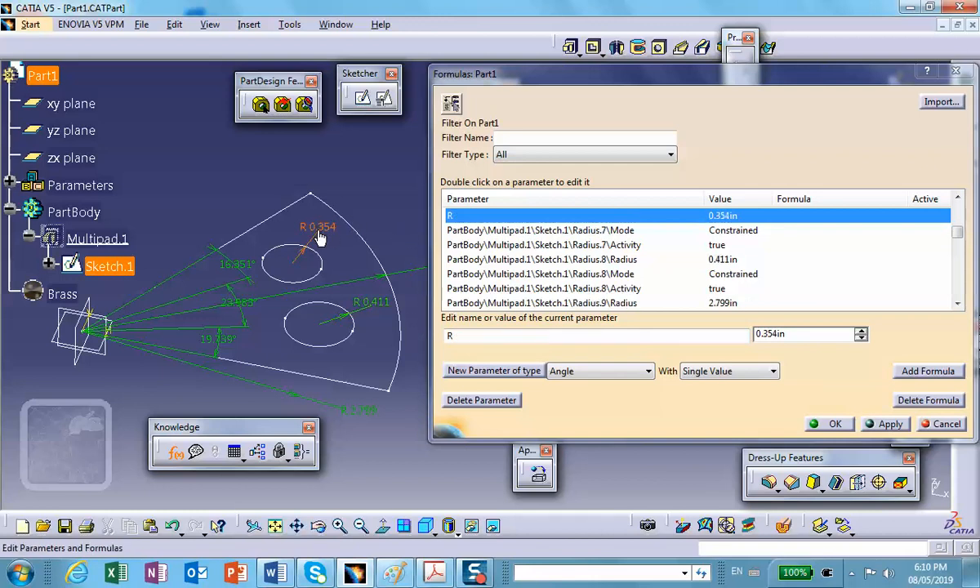
pyautogui.click(365, 305)
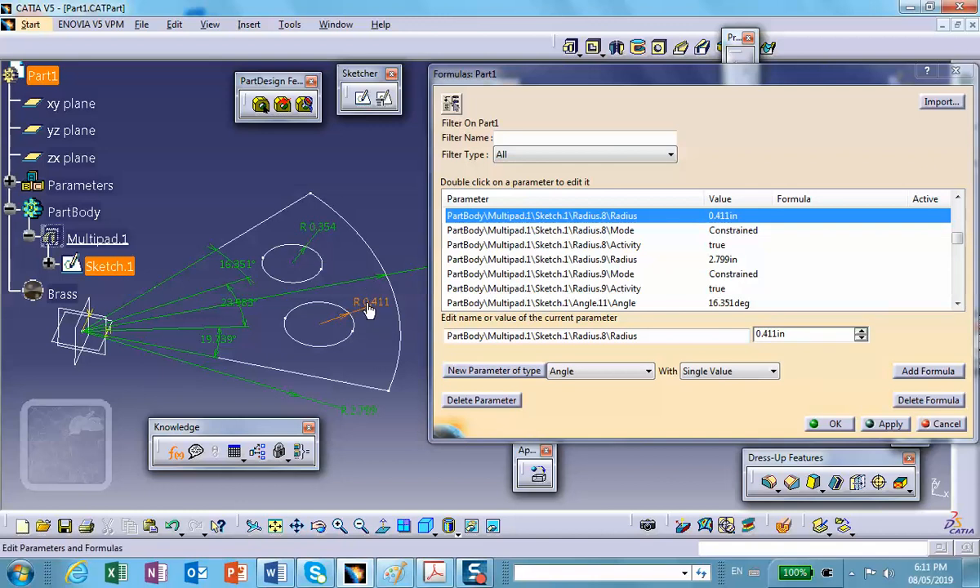
pyautogui.click(928, 371)
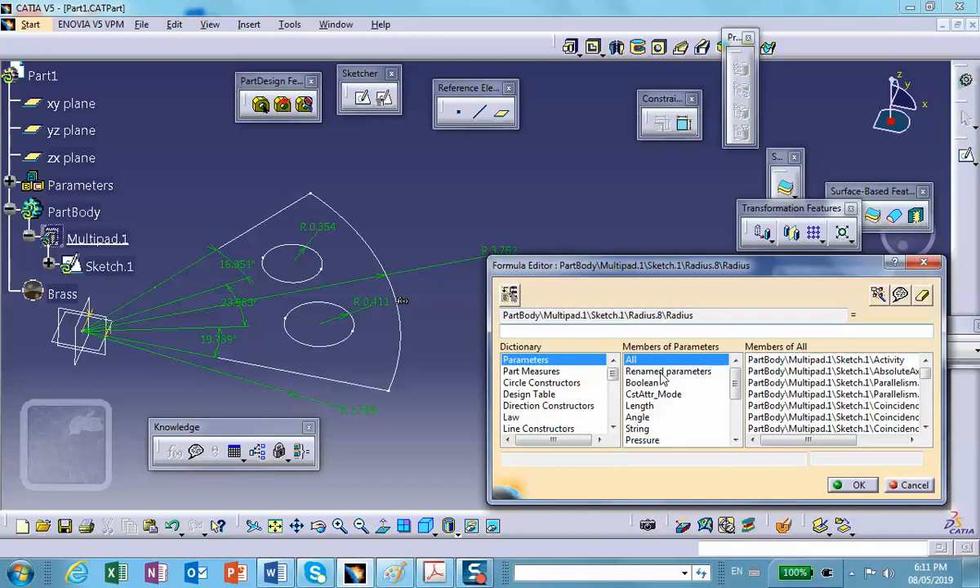
pyautogui.click(656, 371)
pyautogui.doubleClick(761, 362)
pyautogui.click(854, 484)
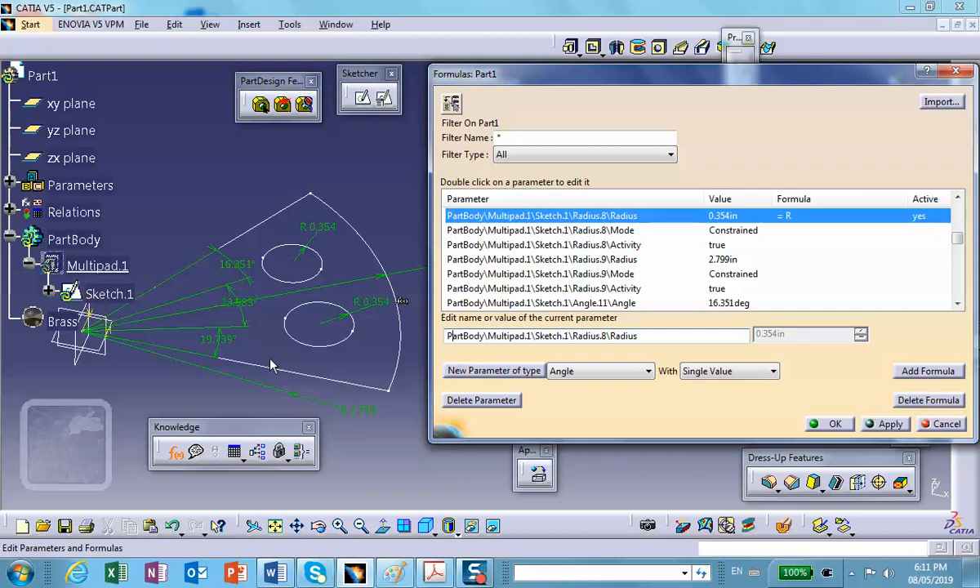
# Step: Rename the radius parameter of the arc through the small circles' centres (Radius.9) as R1 and apply it
pyautogui.click(287, 397)
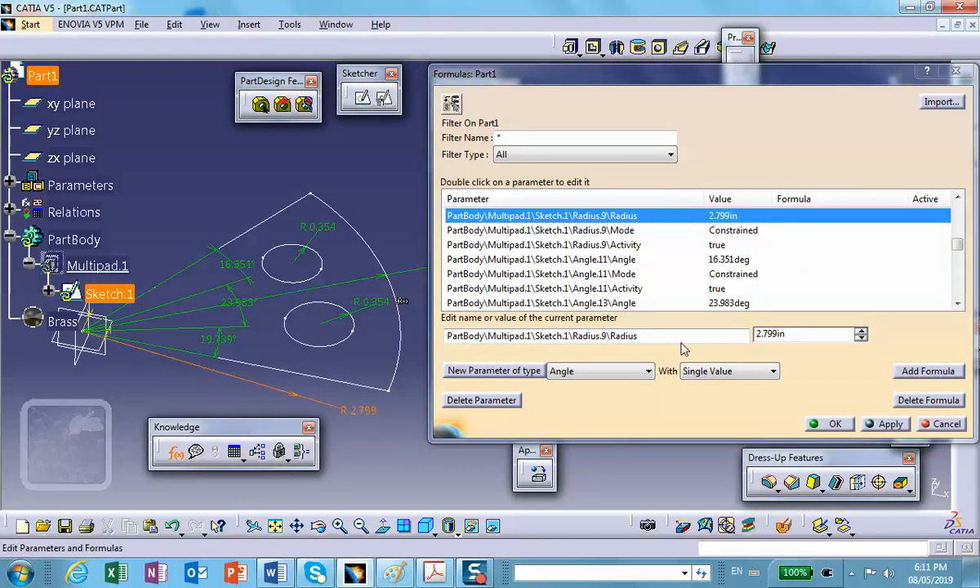
pyautogui.moveTo(641, 335); pyautogui.dragTo(351, 310)
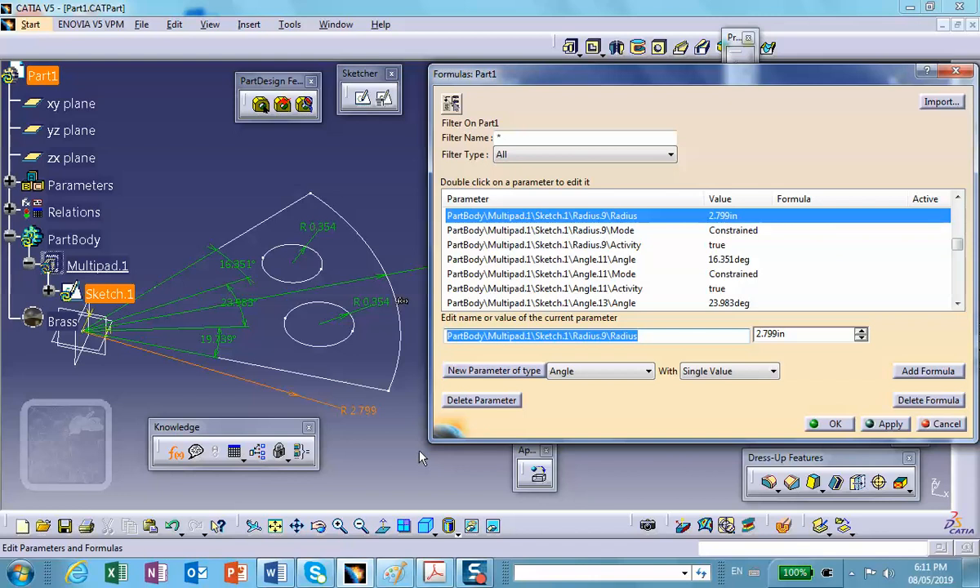
pyautogui.write('R1')
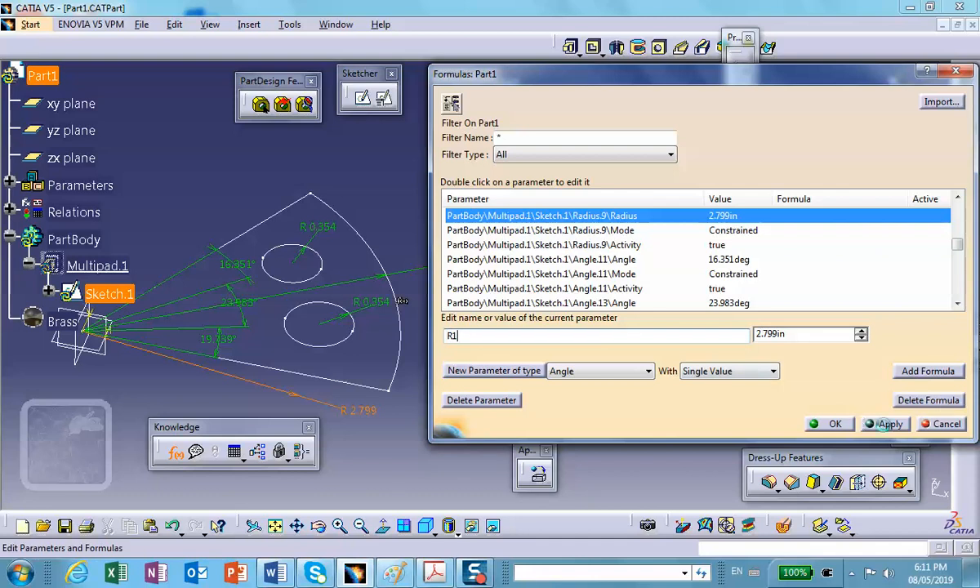
pyautogui.click(889, 424)
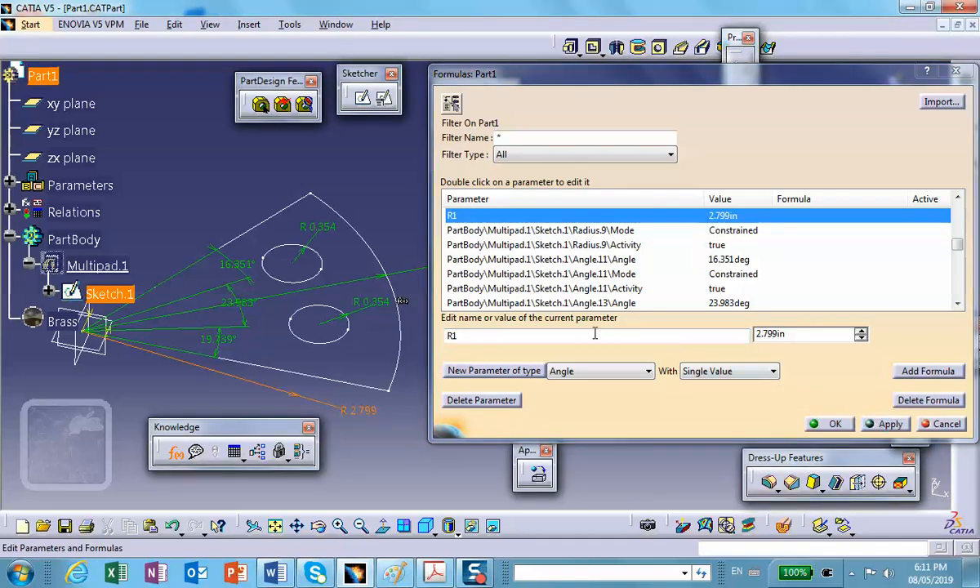
# Step: Rename the radius parameter of the sector's outer arc (Radius.6) as R2 and apply it
pyautogui.click(365, 276)
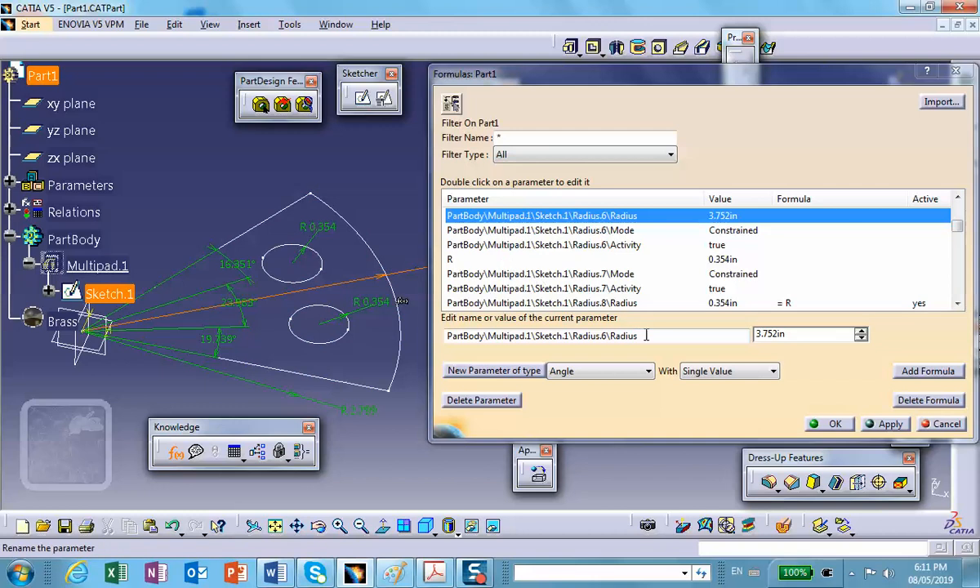
pyautogui.doubleClick(620, 335)
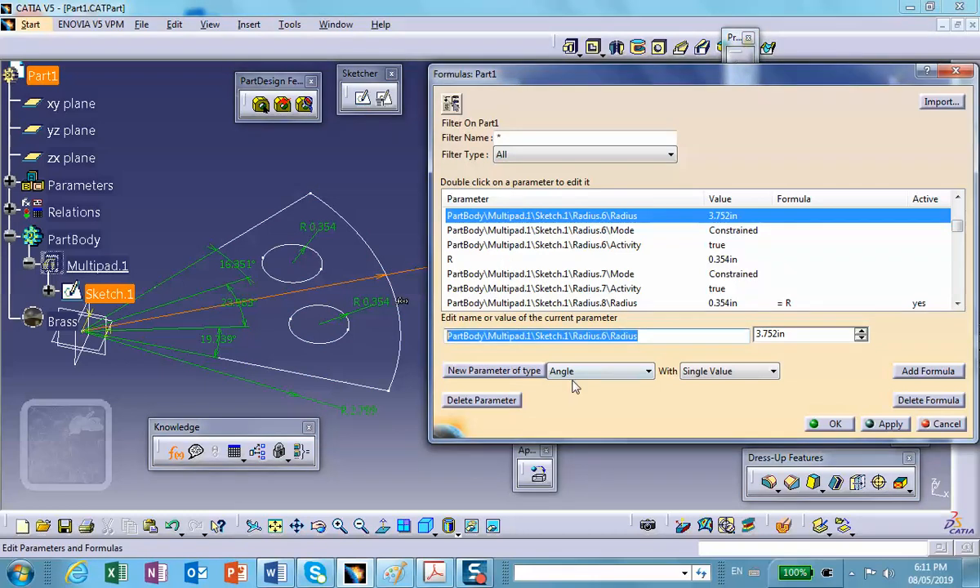
pyautogui.write('R2')
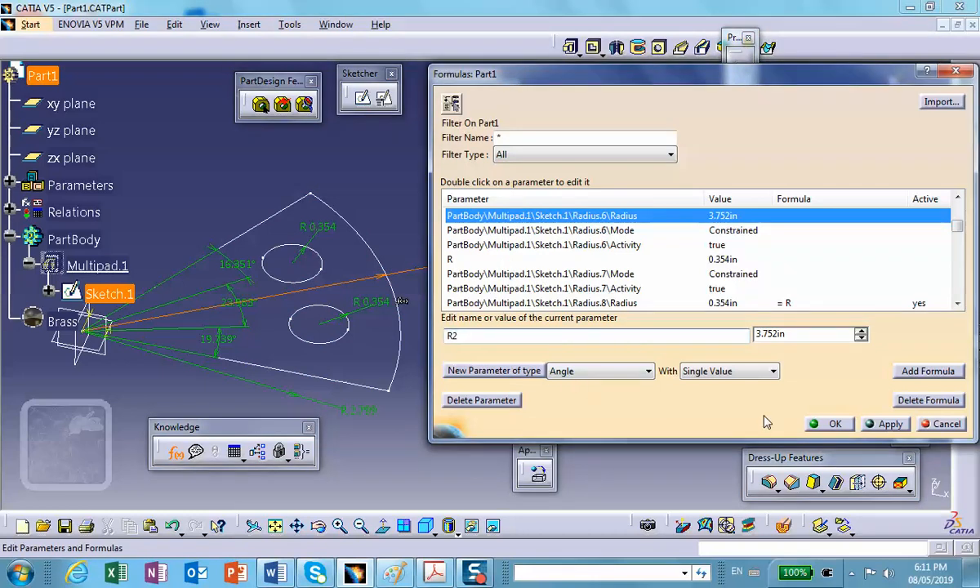
pyautogui.click(887, 424)
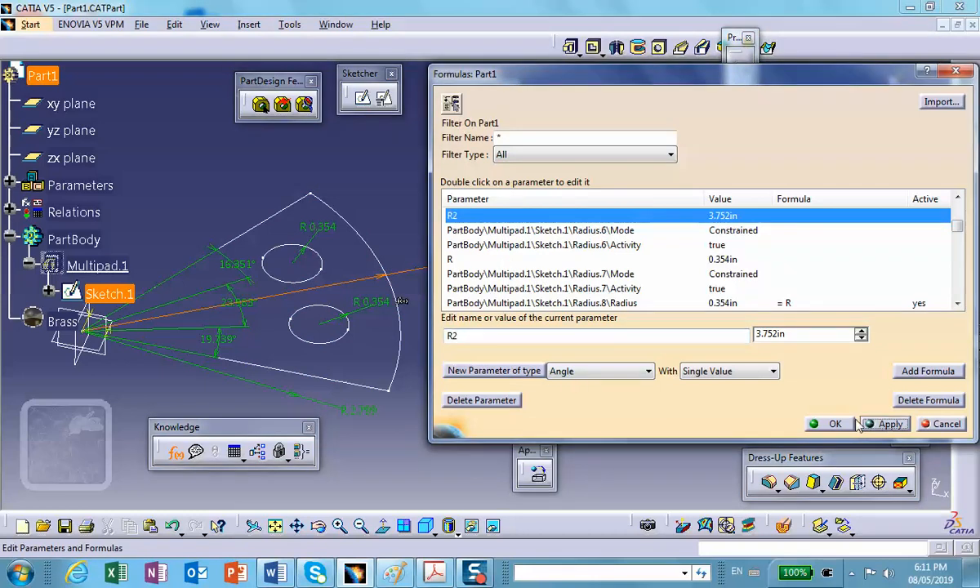
# Step: Rename the angle parameter between the slanted edge and the nearer small circle's centre line (Angle.11) as alfa and apply it
pyautogui.click(237, 262)
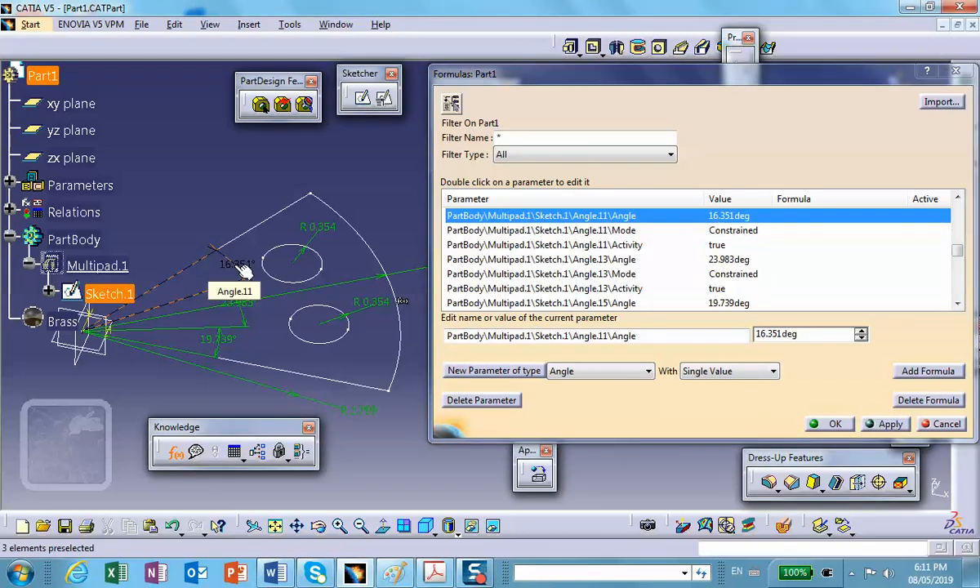
pyautogui.moveTo(643, 335); pyautogui.dragTo(425, 340)
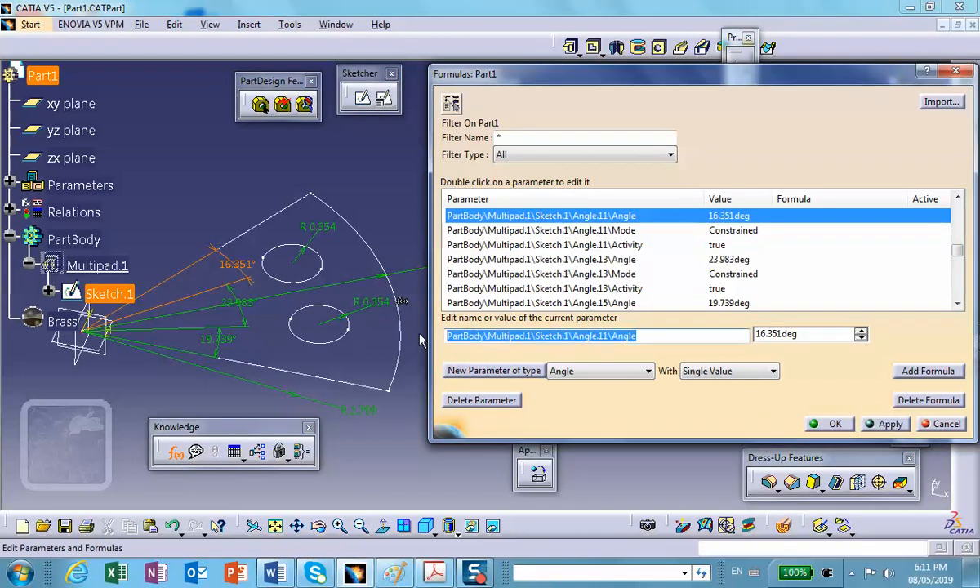
pyautogui.write('alfa')
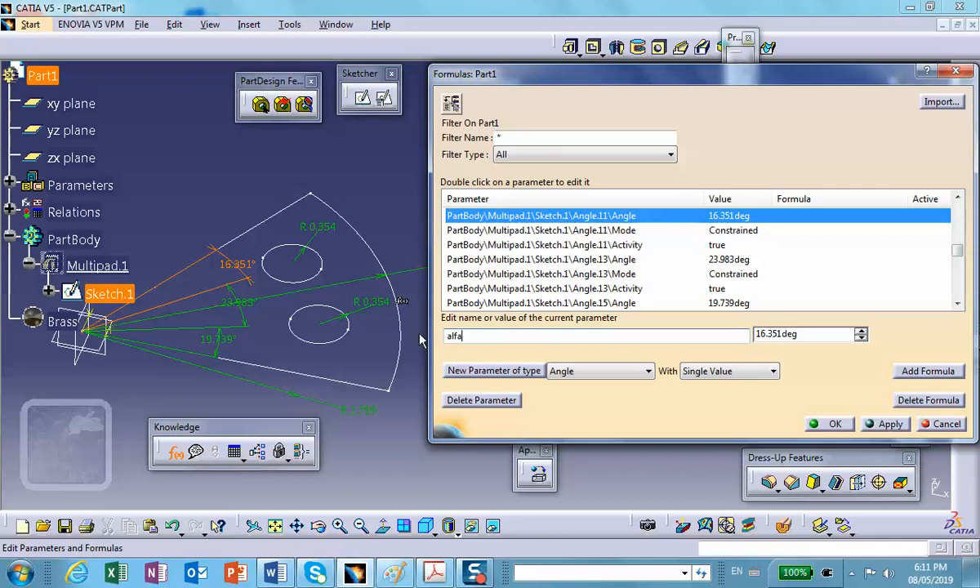
pyautogui.click(892, 425)
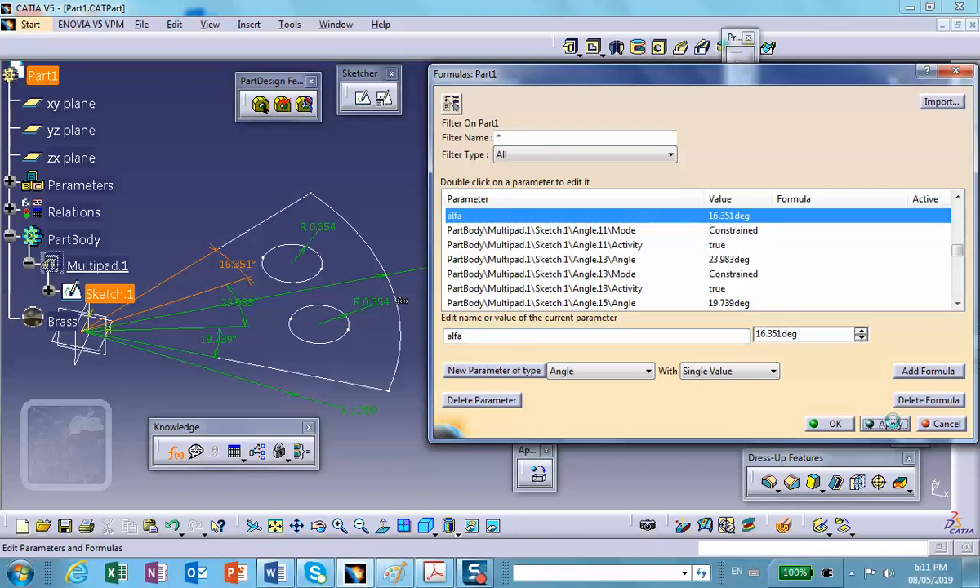
# Step: Rename the angle parameter between the two small circles' centre lines (Angle.13) as beta and apply it
pyautogui.click(232, 295)
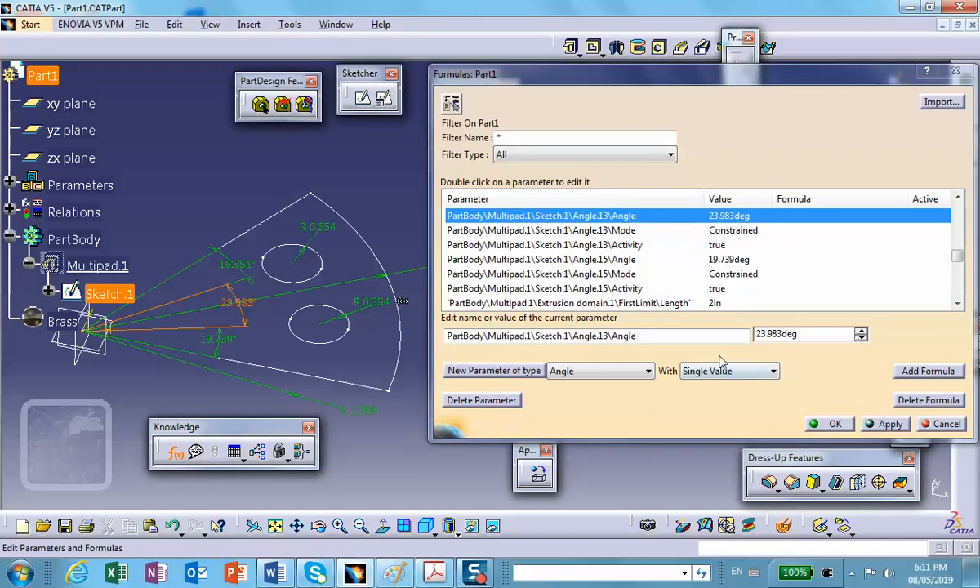
pyautogui.moveTo(637, 336); pyautogui.dragTo(391, 334)
pyautogui.write('beta')
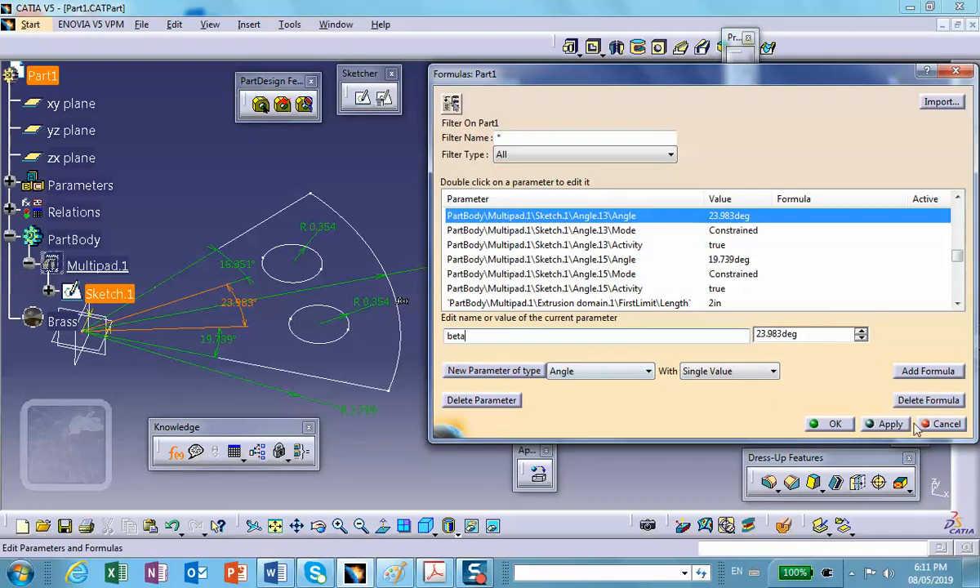
pyautogui.click(890, 425)
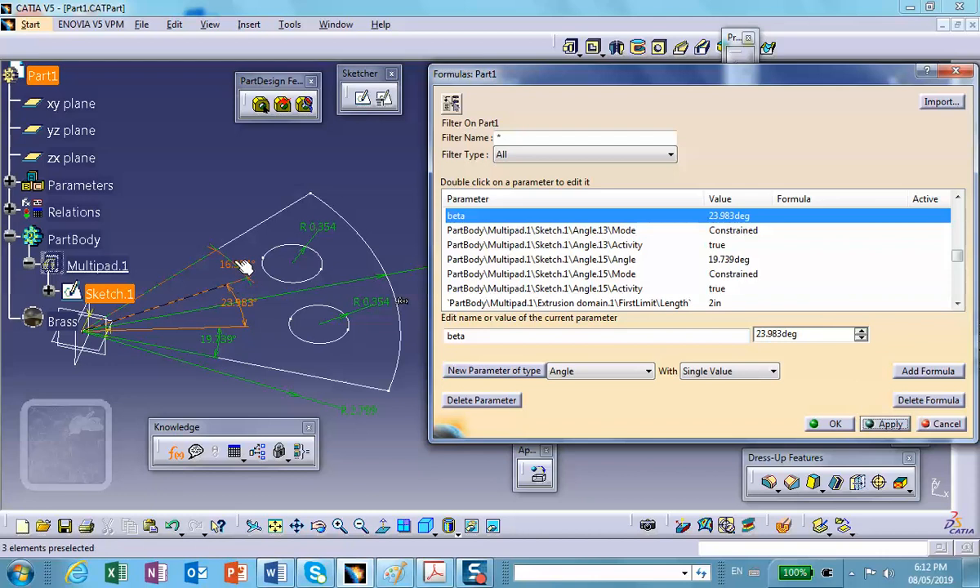
# Step: Add a formula that sets the angle between the other edge and its nearer circle (Angle.15) equal to the renamed parameter alfa
pyautogui.click(219, 338)
pyautogui.click(928, 371)
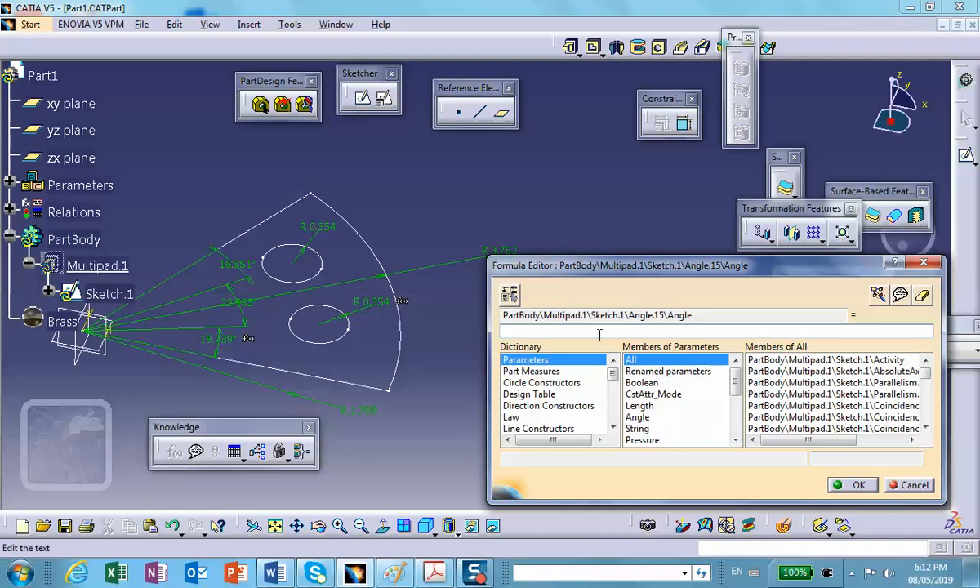
pyautogui.click(666, 372)
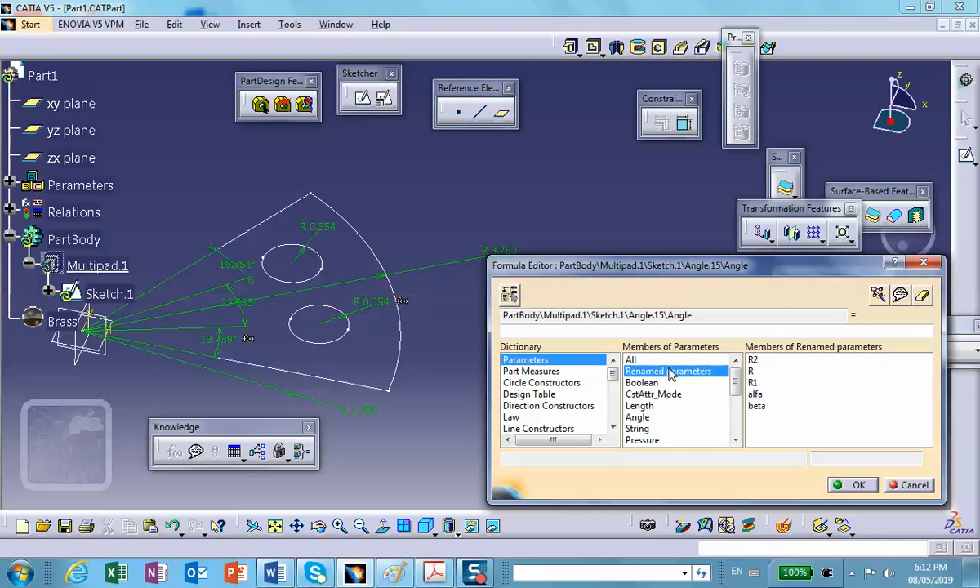
pyautogui.doubleClick(756, 394)
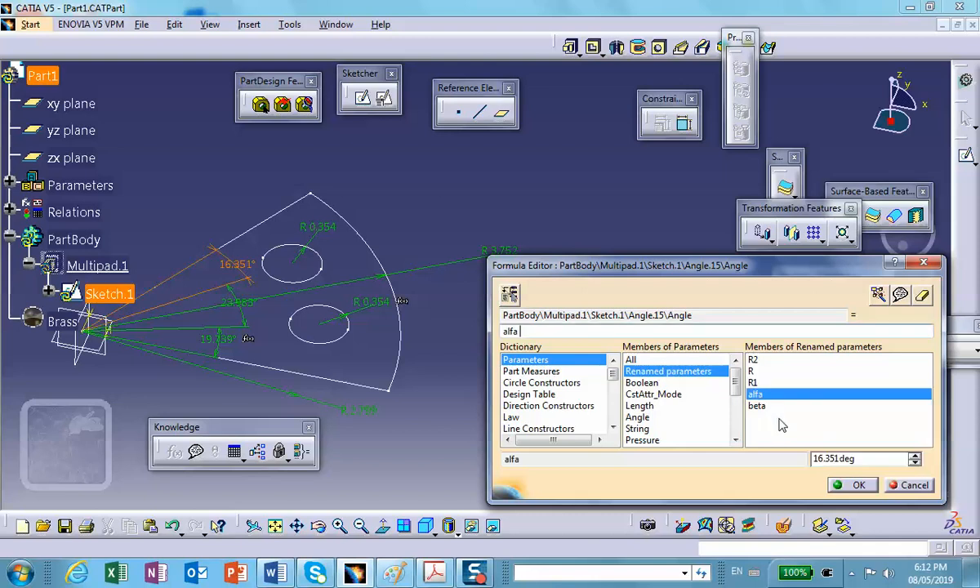
pyautogui.click(853, 485)
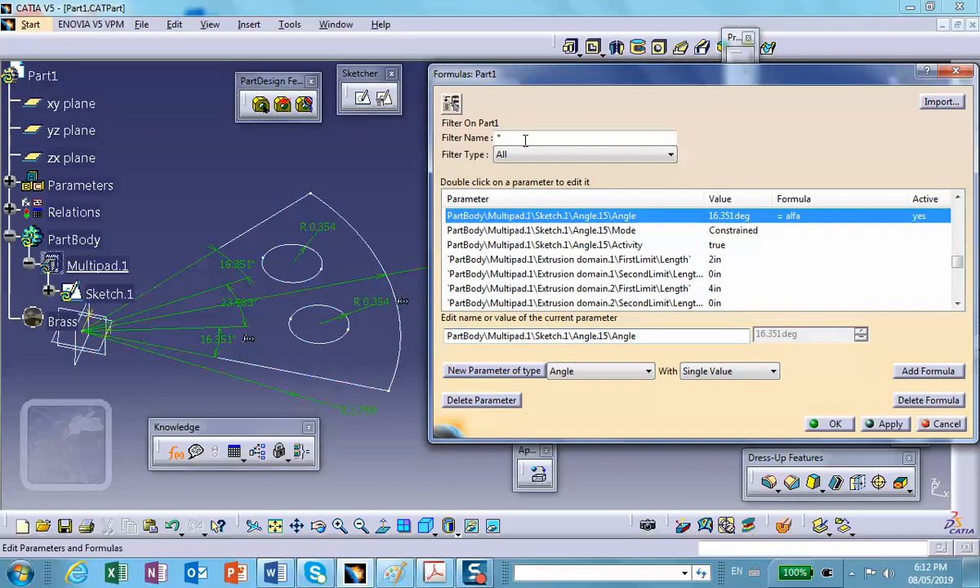
# Step: Filter the parameters by the String type and rename the Material parameter as MAt
pyautogui.click(558, 158)
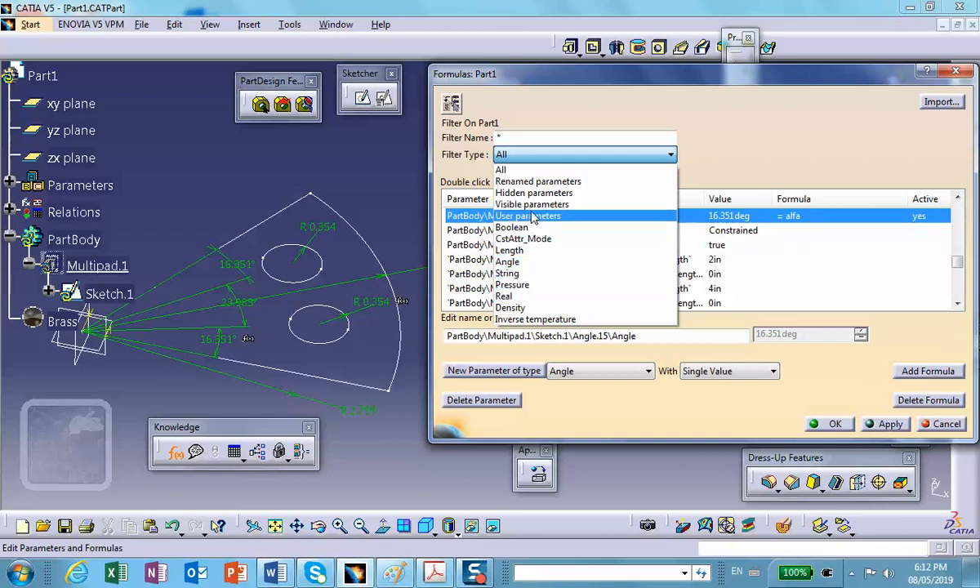
pyautogui.click(530, 273)
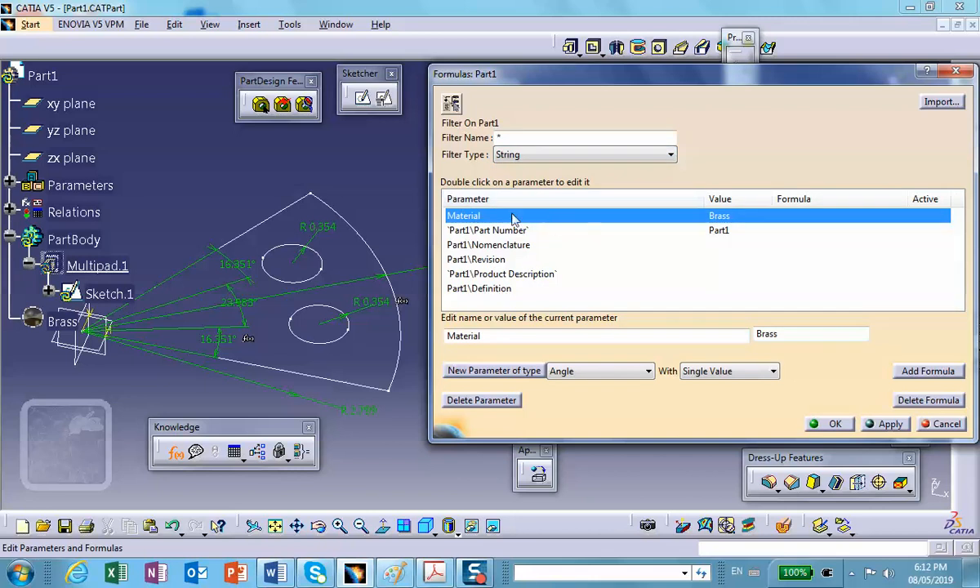
pyautogui.moveTo(487, 335); pyautogui.dragTo(413, 342)
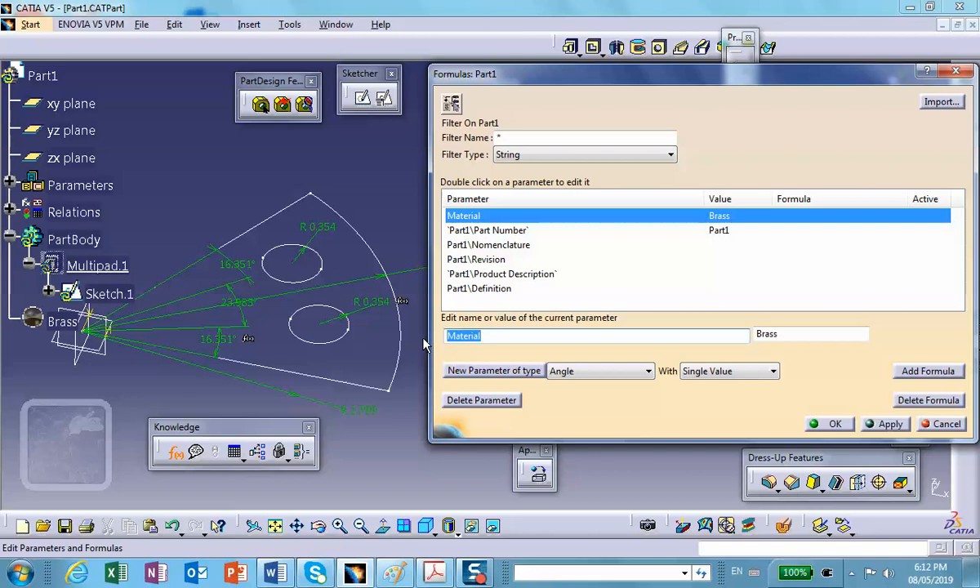
pyautogui.write('MAt')
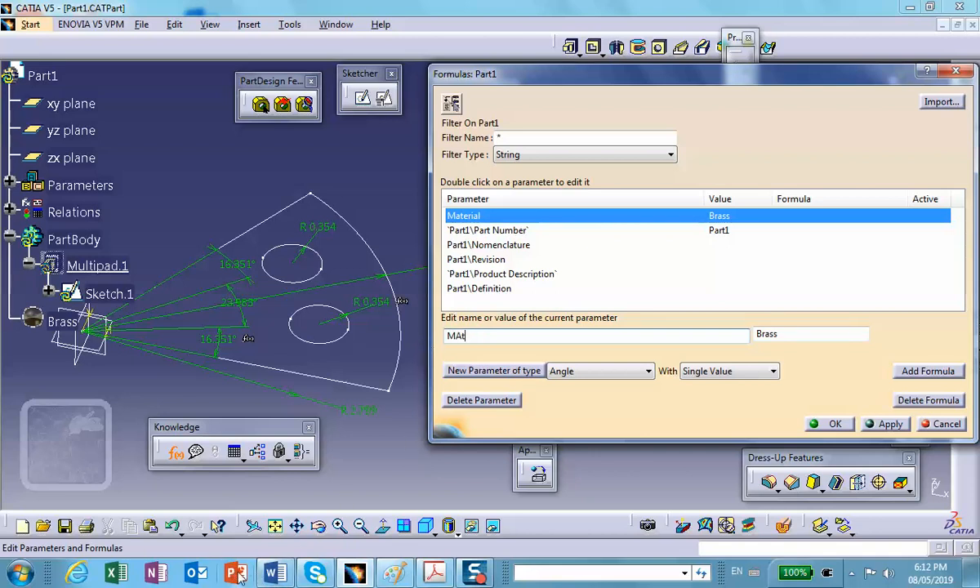
pyautogui.press('Return')
# Step: Check the material column heading in the Word document's table and correct the material parameter's name to Mat in CATIA
pyautogui.click(269, 575)
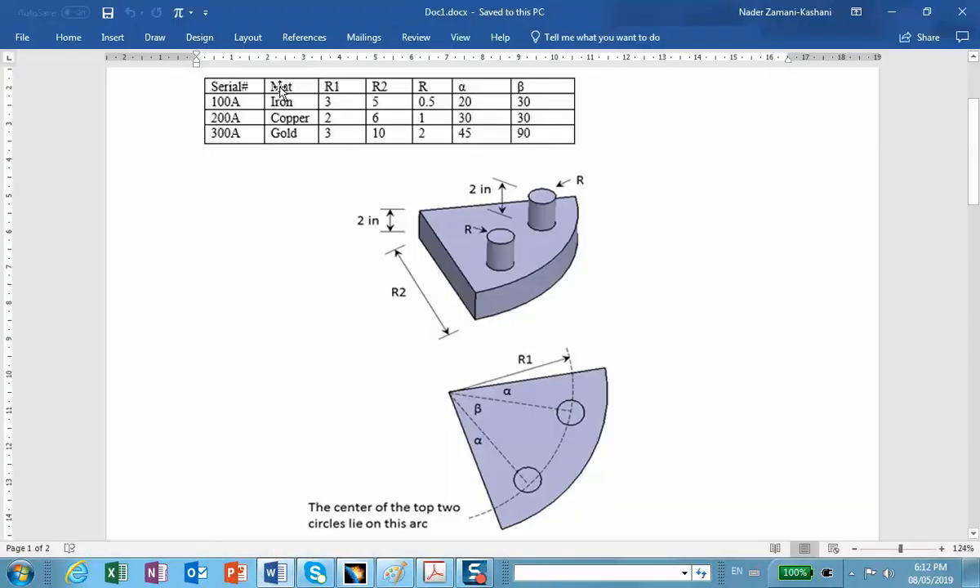
pyautogui.click(893, 11)
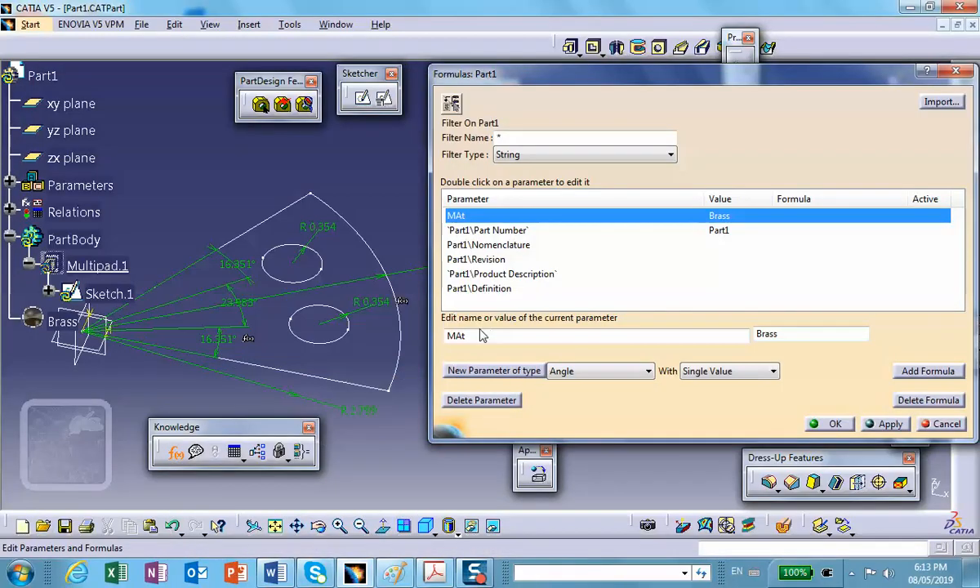
pyautogui.moveTo(471, 336); pyautogui.dragTo(412, 329)
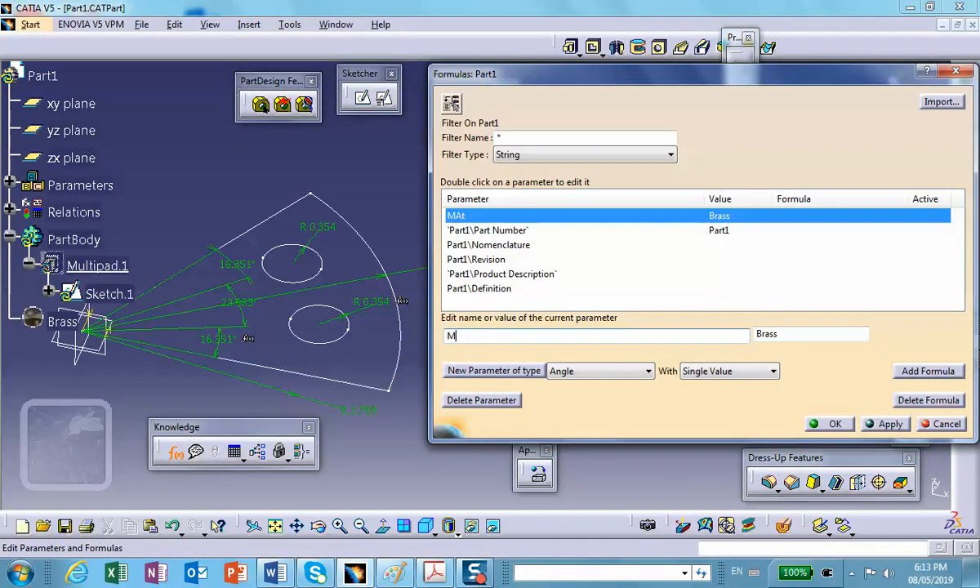
pyautogui.write('Mat')
pyautogui.click(884, 423)
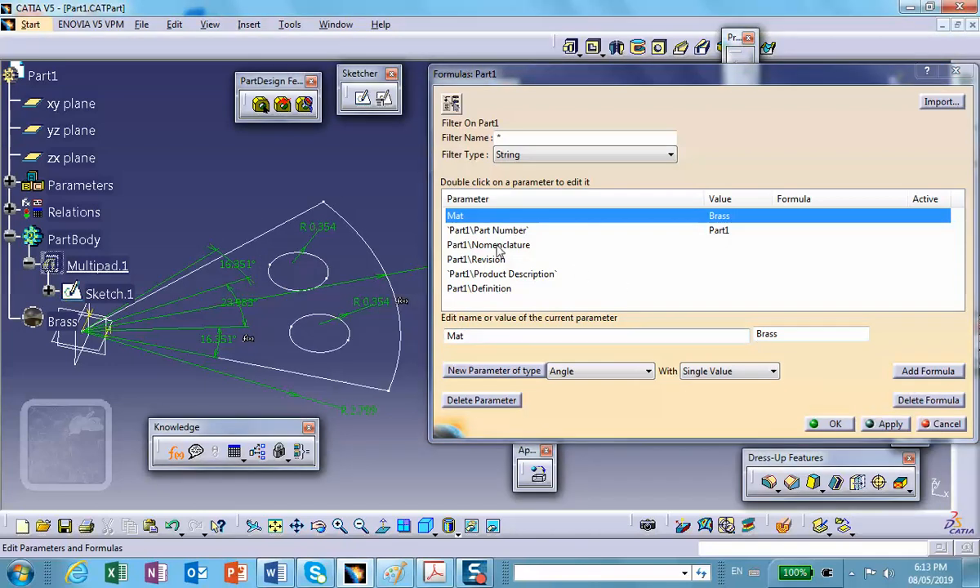
# Step: Rename the Part Number string parameter as Ser#, accept the formulas and save the part
pyautogui.click(490, 230)
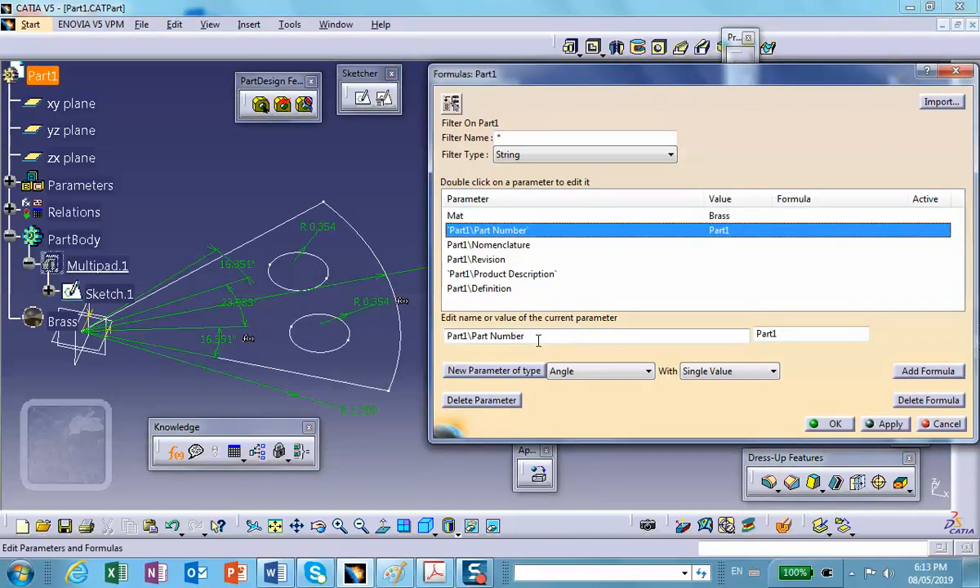
pyautogui.moveTo(535, 337); pyautogui.dragTo(402, 330)
pyautogui.write('Ser#')
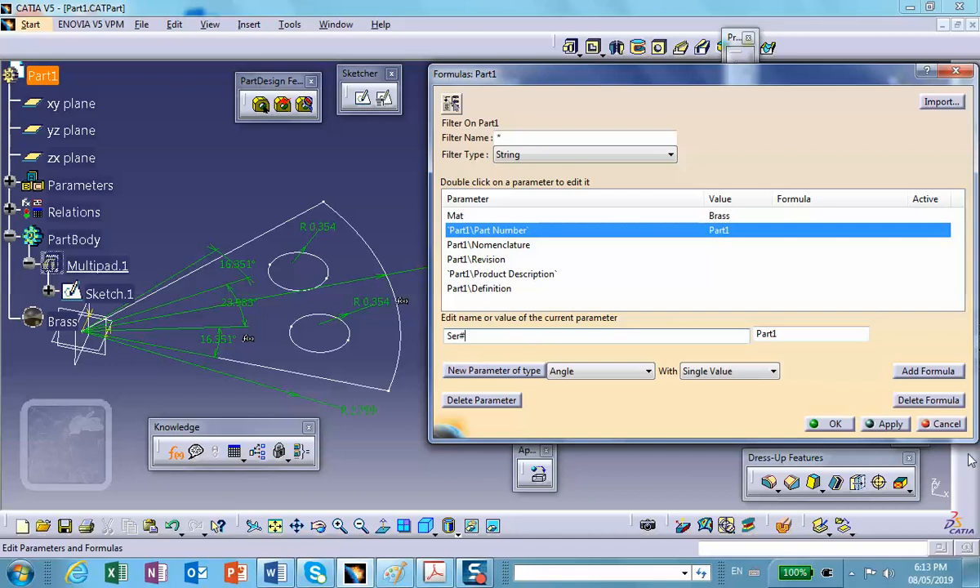
pyautogui.click(890, 424)
pyautogui.click(830, 424)
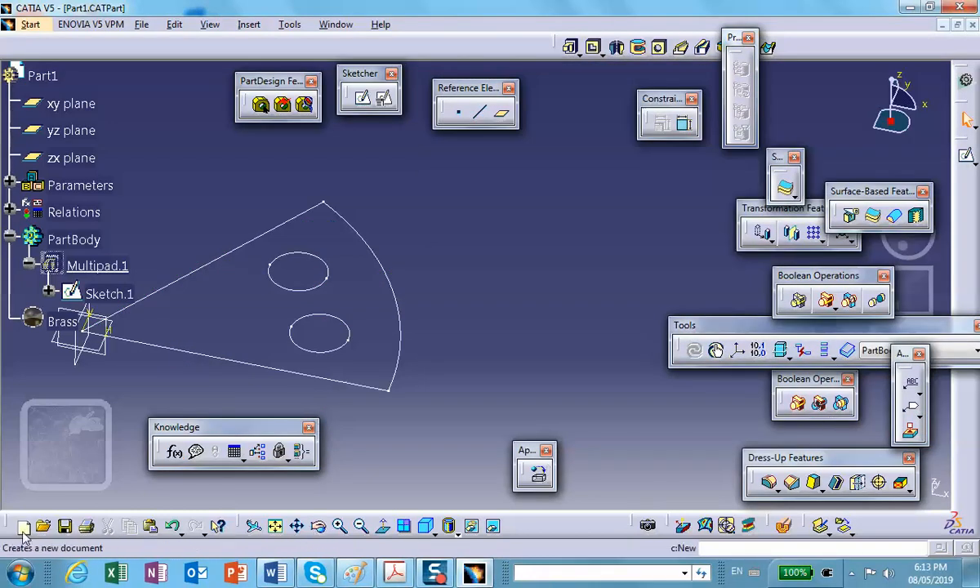
pyautogui.click(67, 528)
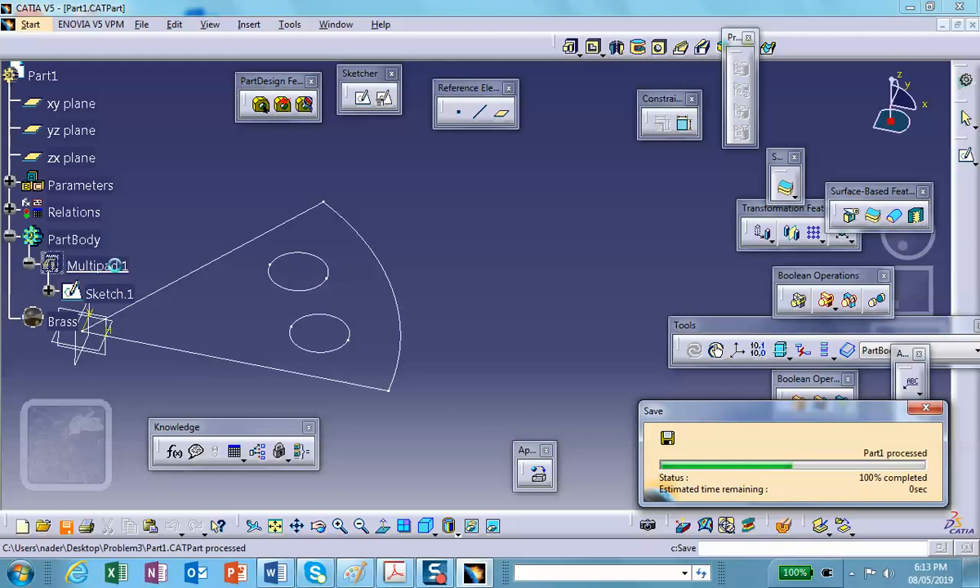
# Step: Show Multipad.1 again and hide its Sketch.1 to inspect the solid plate with its two bosses
pyautogui.rightClick(105, 264)
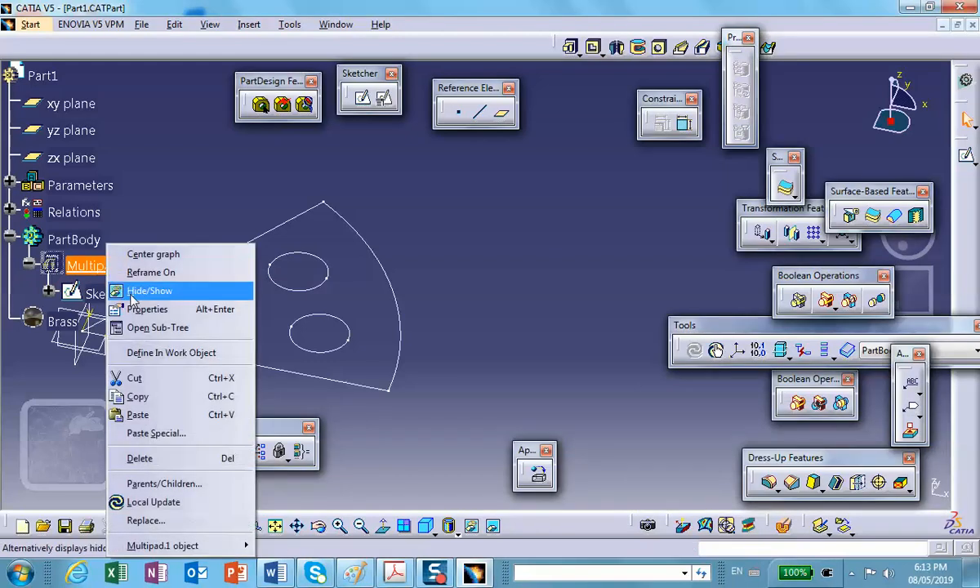
pyautogui.click(140, 293)
pyautogui.click(102, 292)
pyautogui.rightClick(109, 293)
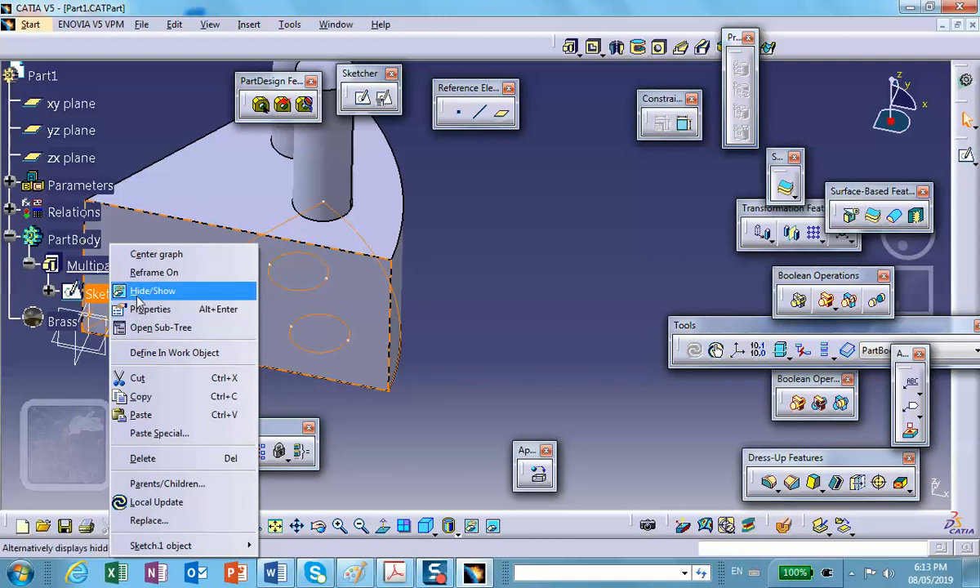
pyautogui.click(141, 290)
pyautogui.moveTo(459, 335)
pyautogui.mouseDown(button='middle')
pyautogui.moveTo(464, 325)
pyautogui.moveTo(559, 351)
pyautogui.moveTo(552, 400)
pyautogui.moveTo(531, 354)
pyautogui.moveTo(466, 341)
pyautogui.moveTo(367, 179)
pyautogui.moveTo(372, 312)
pyautogui.moveTo(394, 347)
pyautogui.moveTo(376, 323)
pyautogui.mouseUp(button='middle')
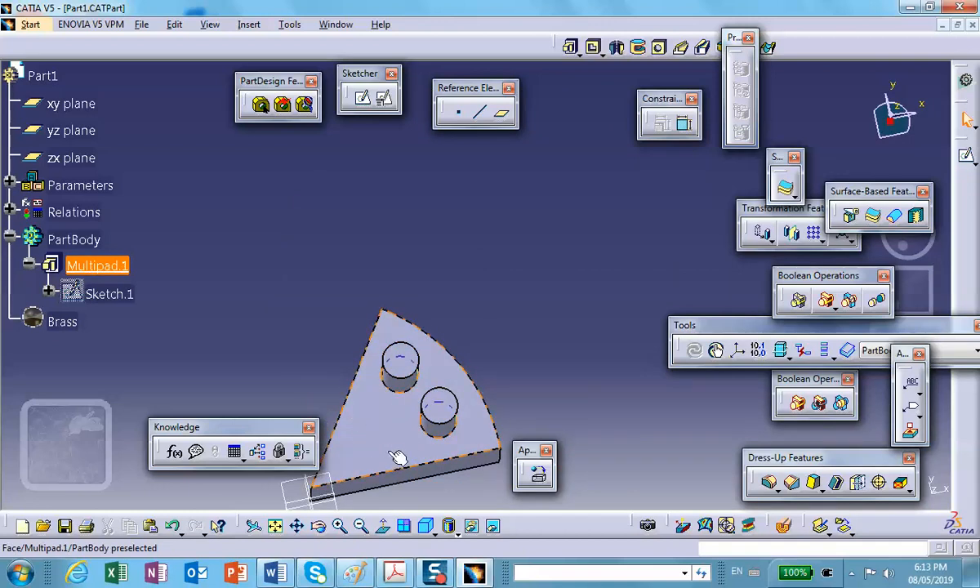
pyautogui.moveTo(372, 451); pyautogui.dragTo(327, 343, button='middle')
pyautogui.moveTo(408, 339); pyautogui.dragTo(313, 300, button='middle')
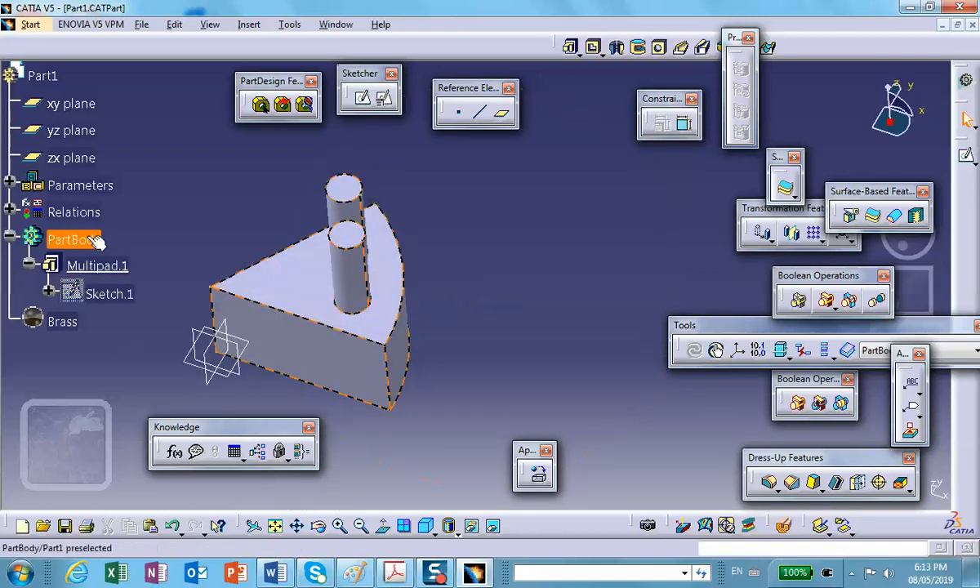
# Step: Create a vertical design table from the current parameter values and filter the available parameters to the renamed ones
pyautogui.click(234, 451)
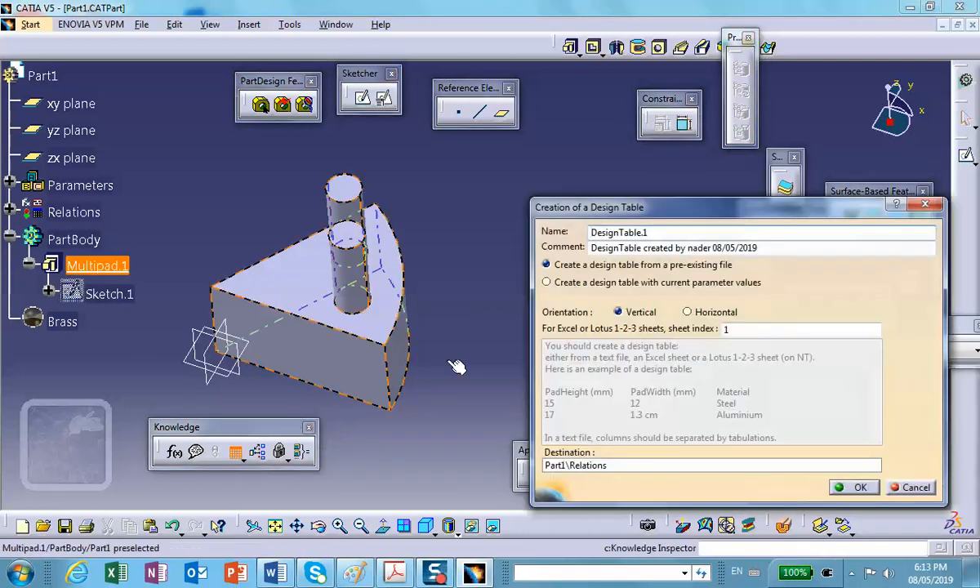
pyautogui.click(547, 282)
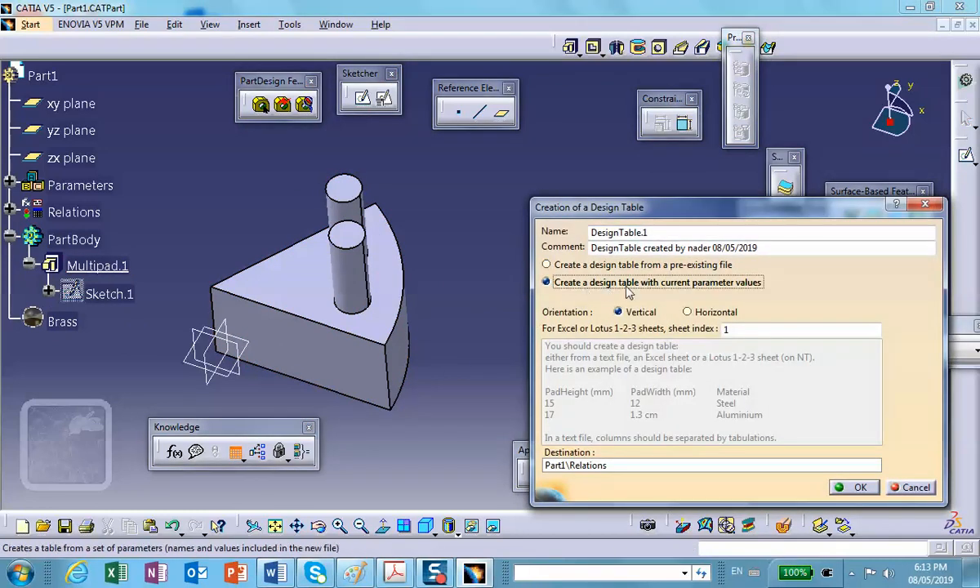
pyautogui.click(856, 488)
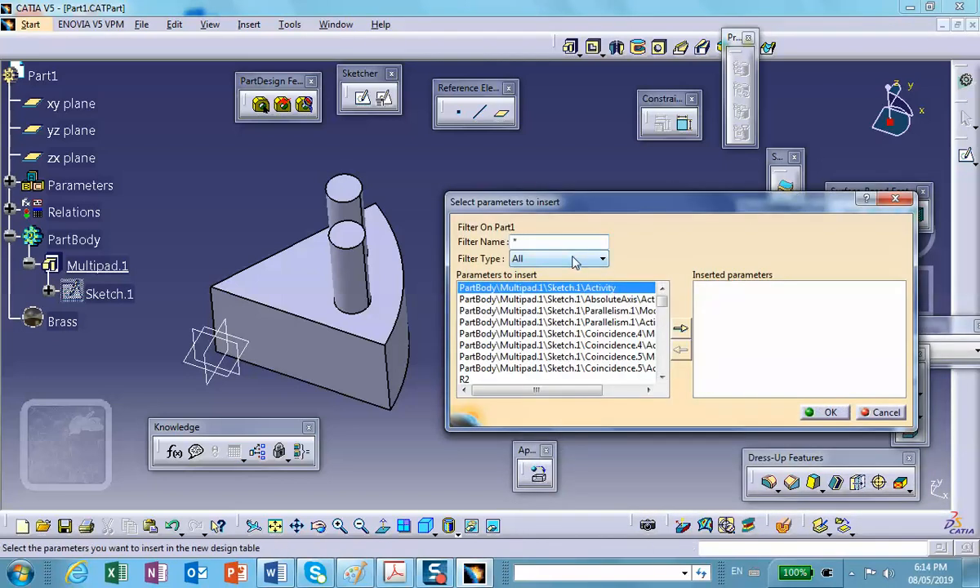
pyautogui.click(576, 258)
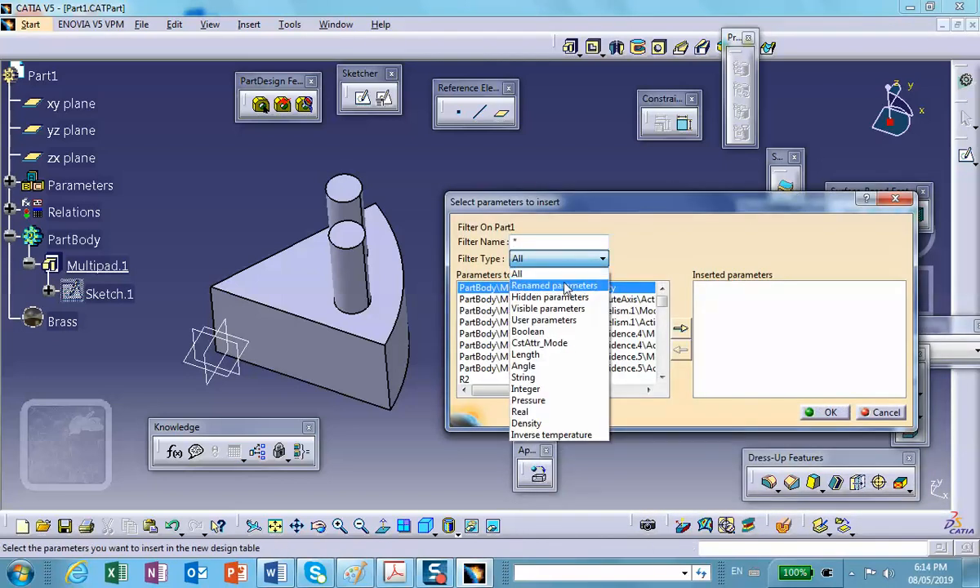
pyautogui.click(560, 286)
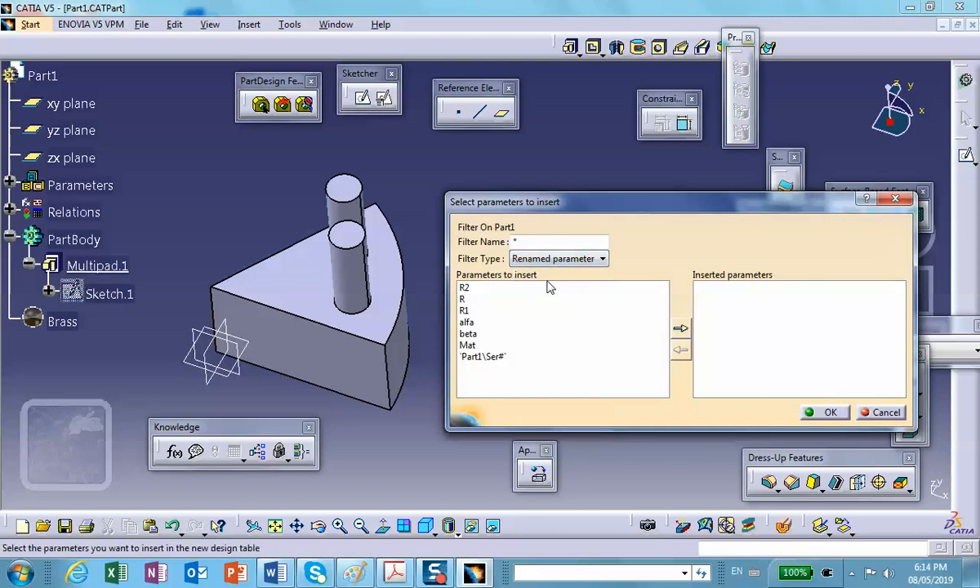
# Step: Insert Ser#, Mat, R1, R2, R, alfa and beta in that order and save the table as Excel worksheet DesignTable1 in the Problem3 folder
pyautogui.doubleClick(478, 357)
pyautogui.doubleClick(468, 345)
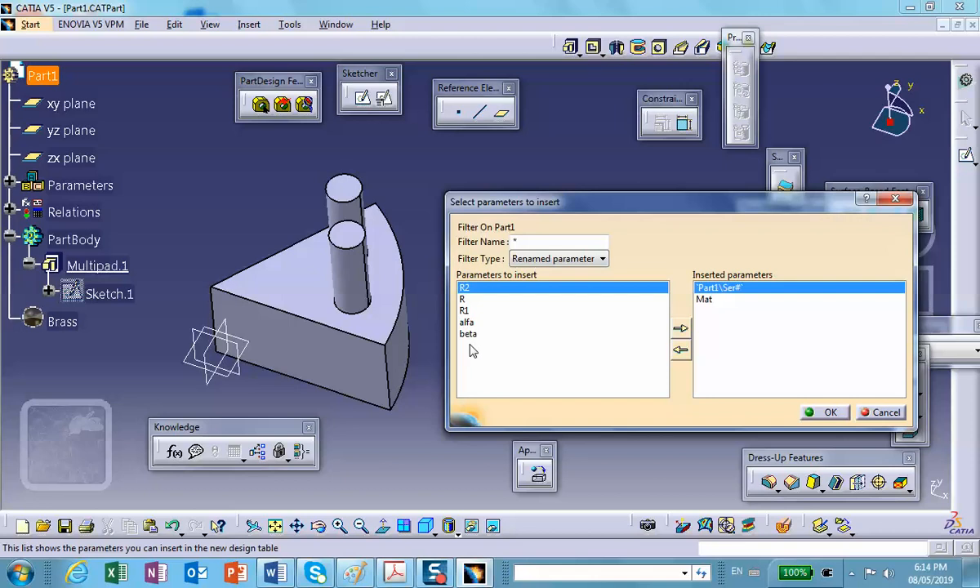
pyautogui.doubleClick(465, 311)
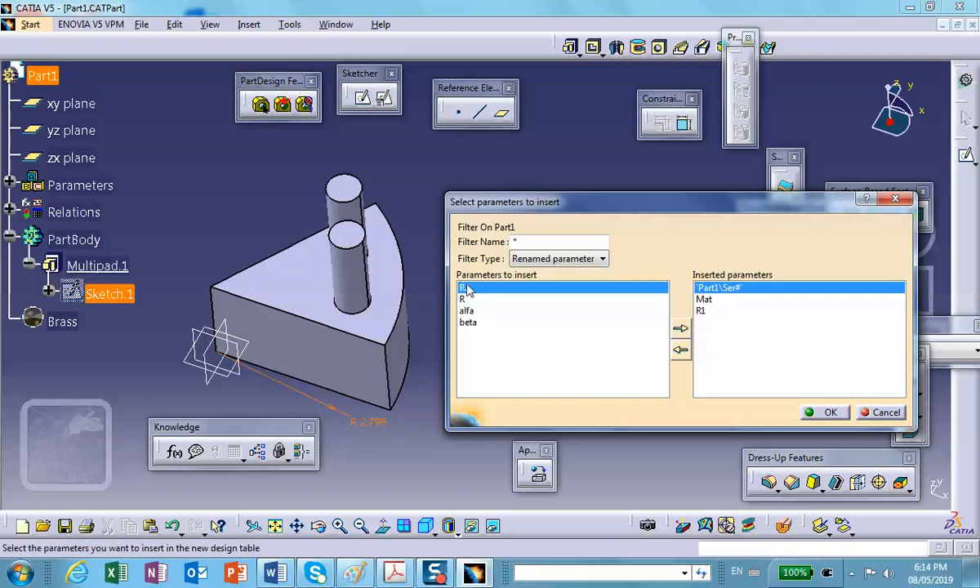
pyautogui.doubleClick(466, 288)
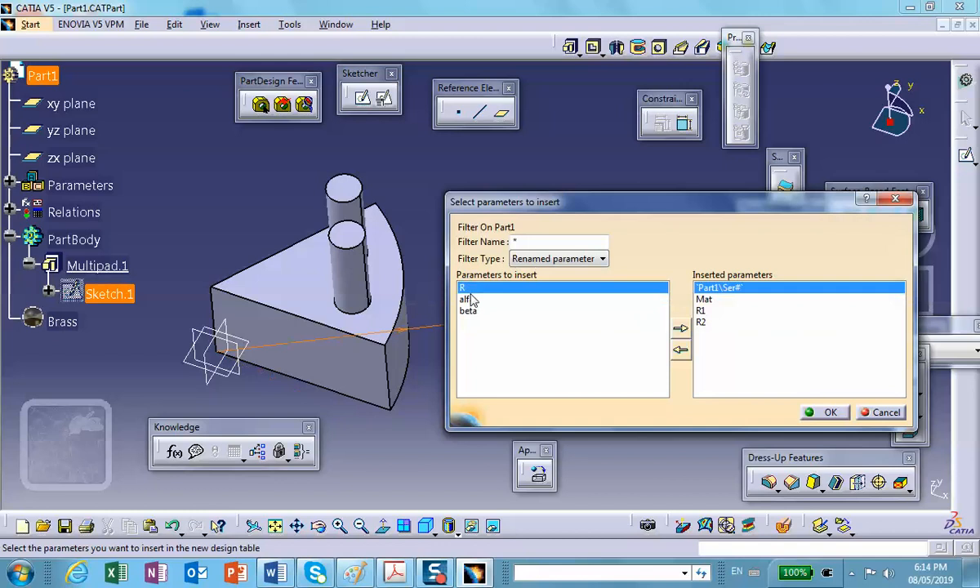
pyautogui.doubleClick(466, 288)
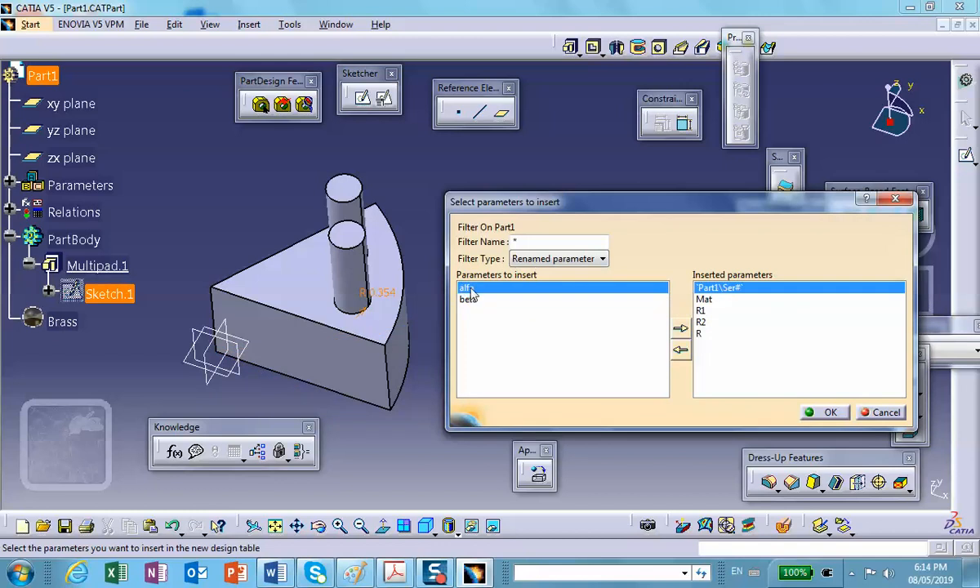
pyautogui.doubleClick(465, 288)
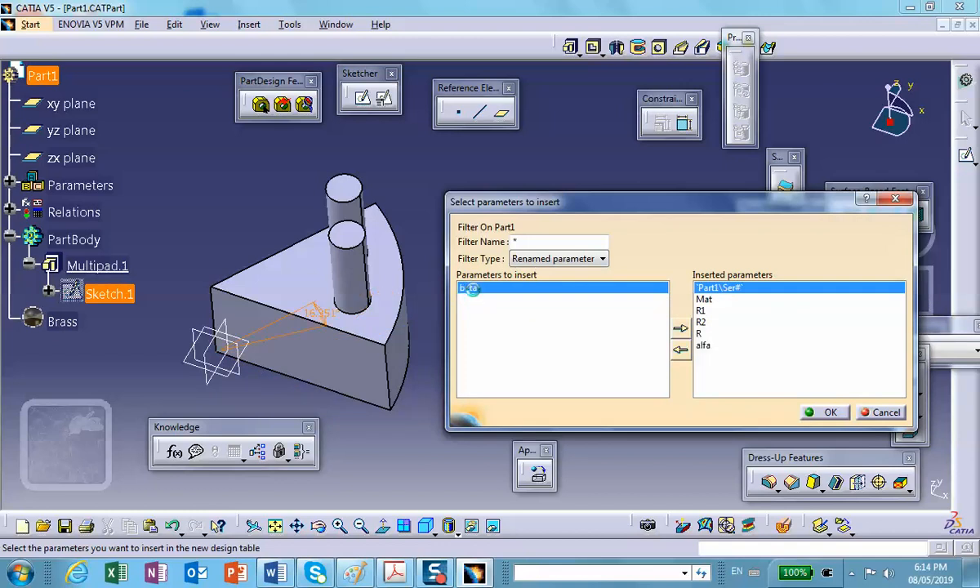
pyautogui.doubleClick(462, 289)
pyautogui.click(824, 412)
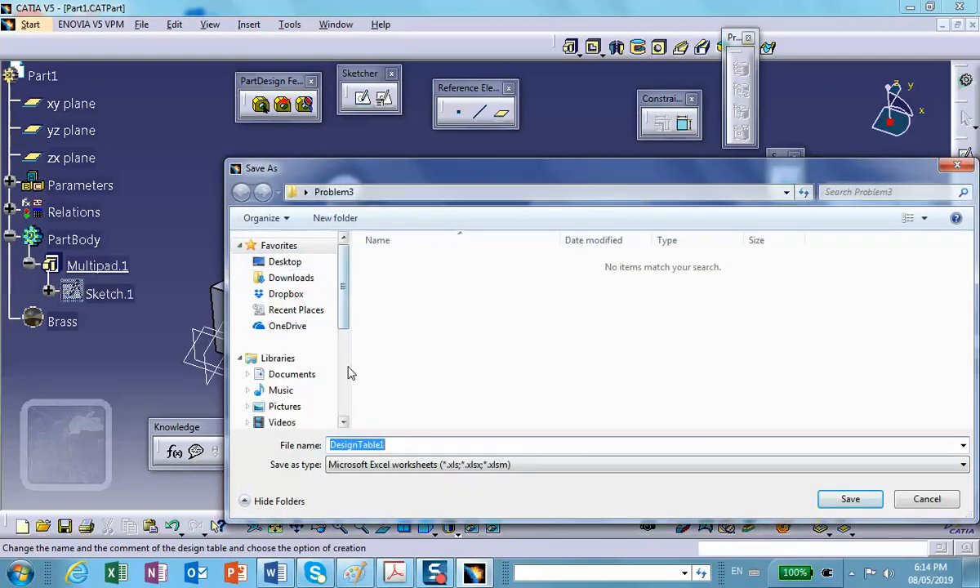
pyautogui.click(849, 499)
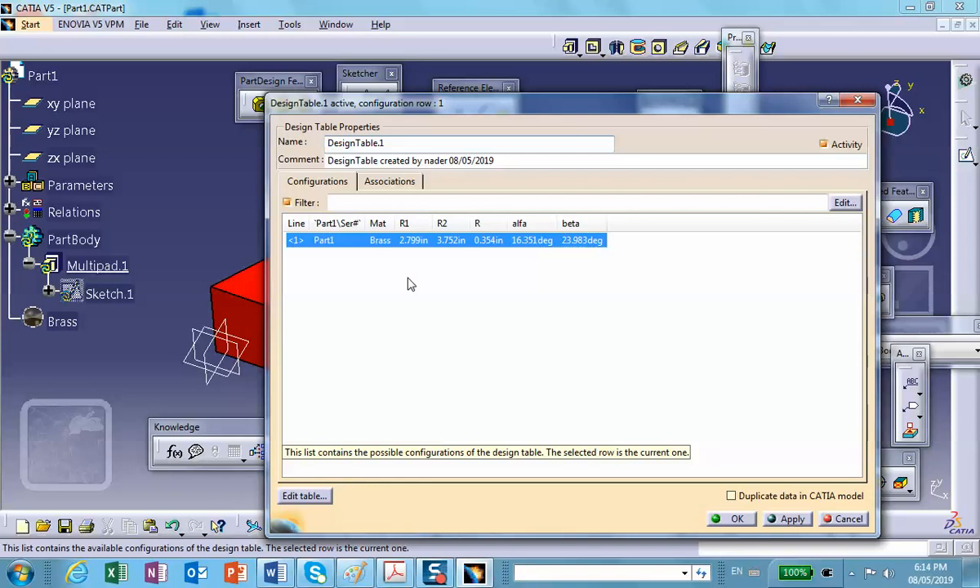
# Step: Widen the configuration columns, open the design table for editing in Excel and widen its serial number and material columns
pyautogui.moveTo(309, 224); pyautogui.dragTo(511, 223)
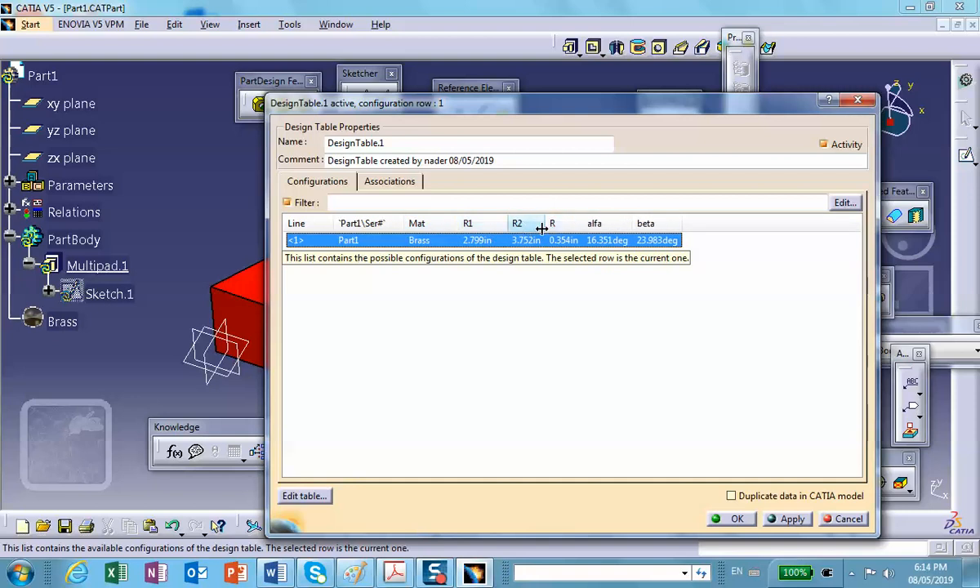
pyautogui.click(299, 496)
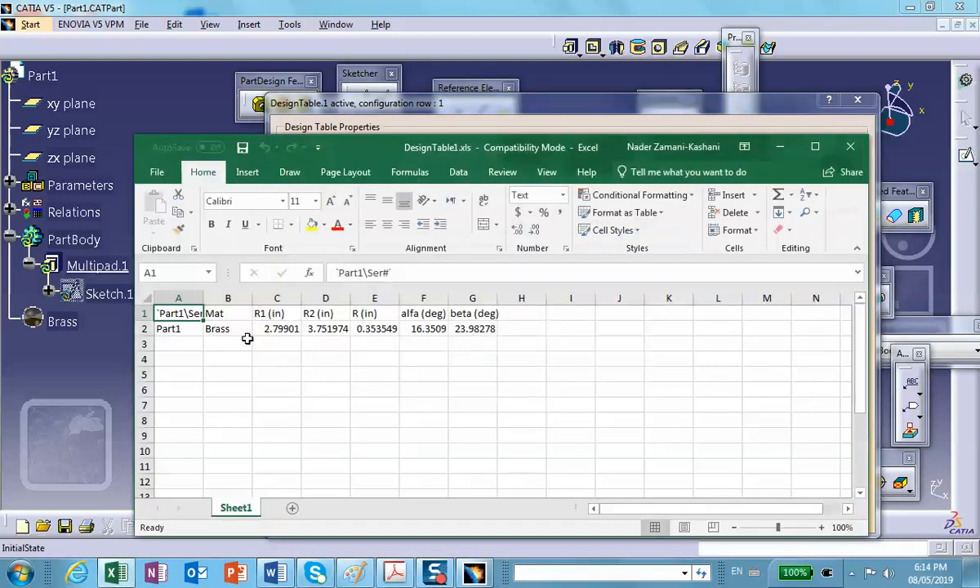
pyautogui.moveTo(200, 299); pyautogui.dragTo(292, 297)
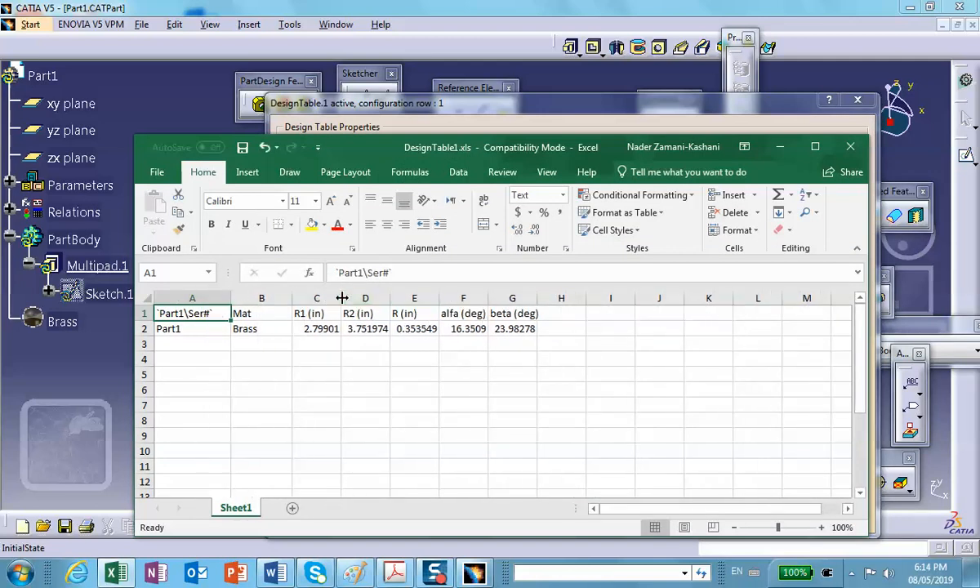
# Step: Check the configuration table in the Word document and enter serial number 100A with material Iron in row 3 of the Excel sheet
pyautogui.click(178, 344)
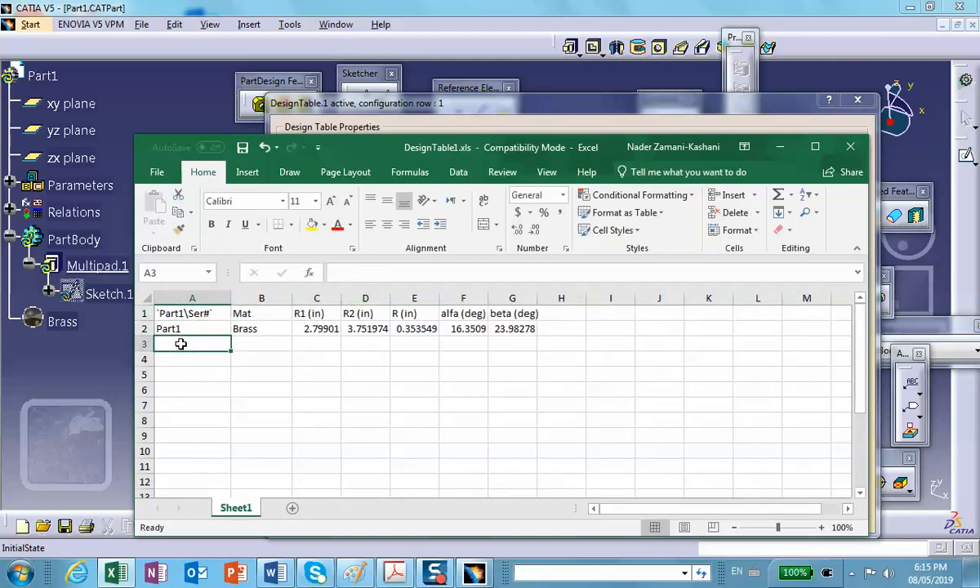
pyautogui.click(275, 573)
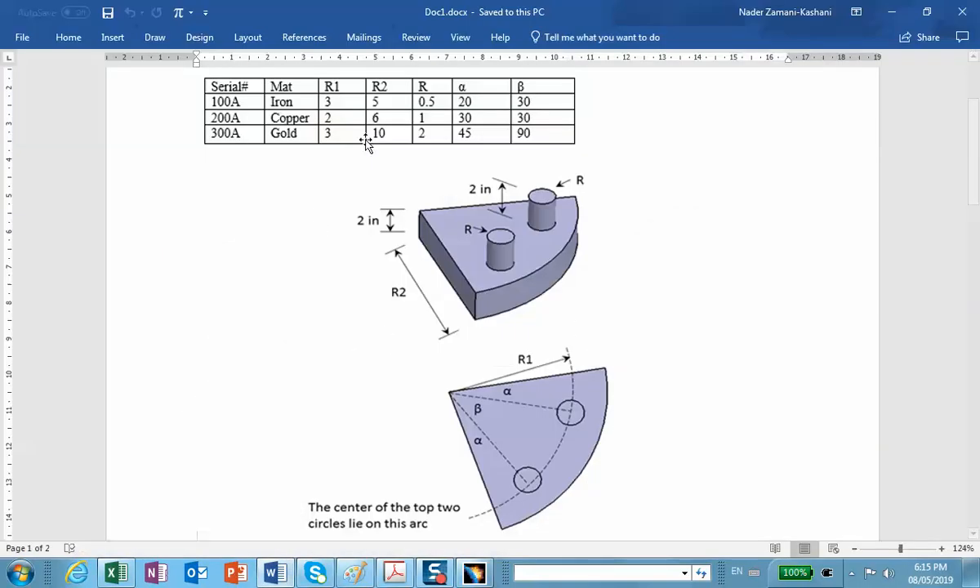
pyautogui.click(889, 12)
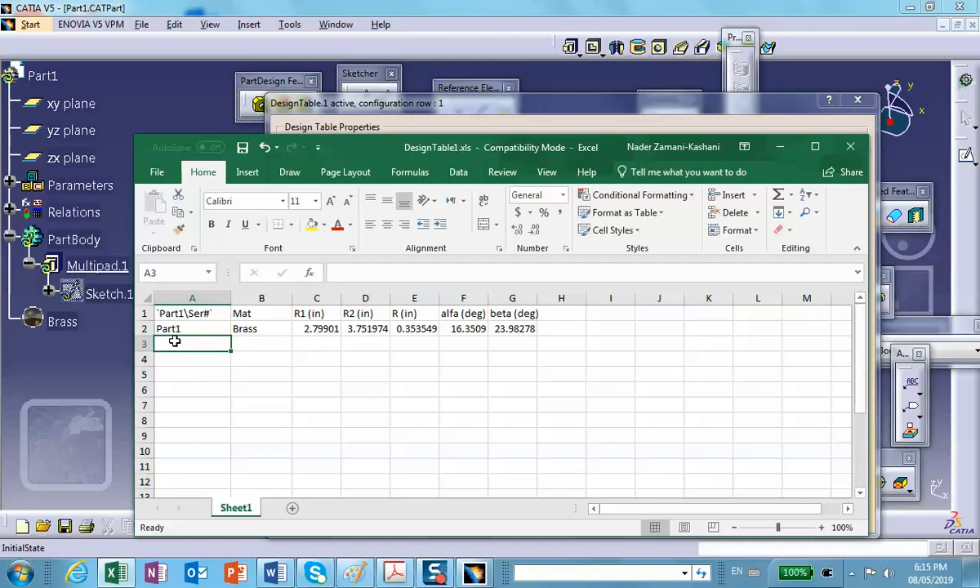
pyautogui.write('100')
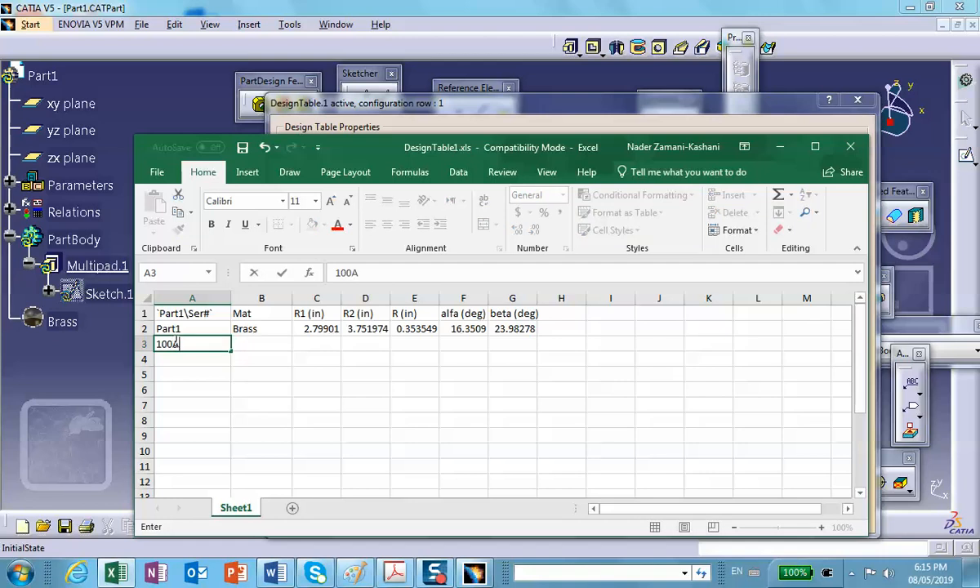
pyautogui.write('A')
pyautogui.press('Tab')
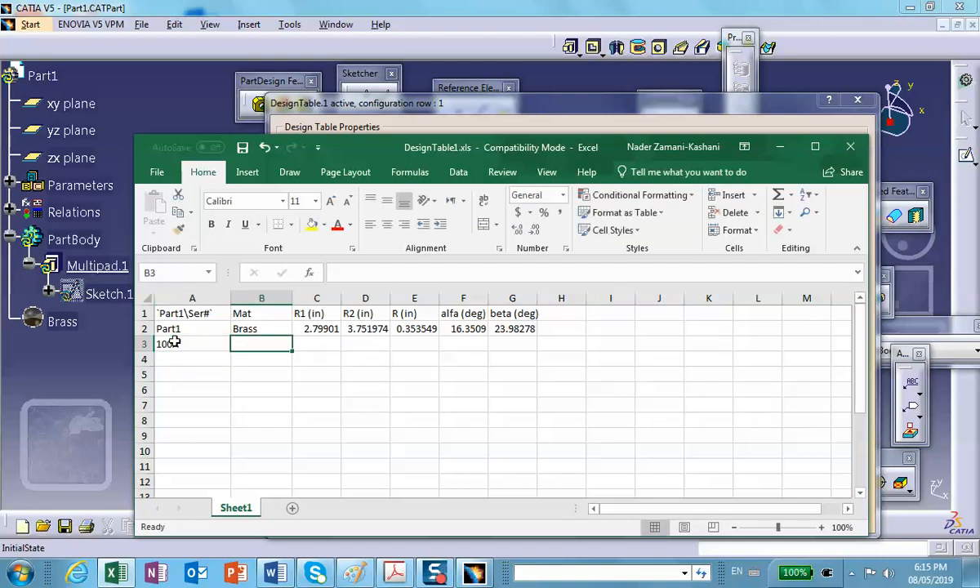
pyautogui.write('Iron')
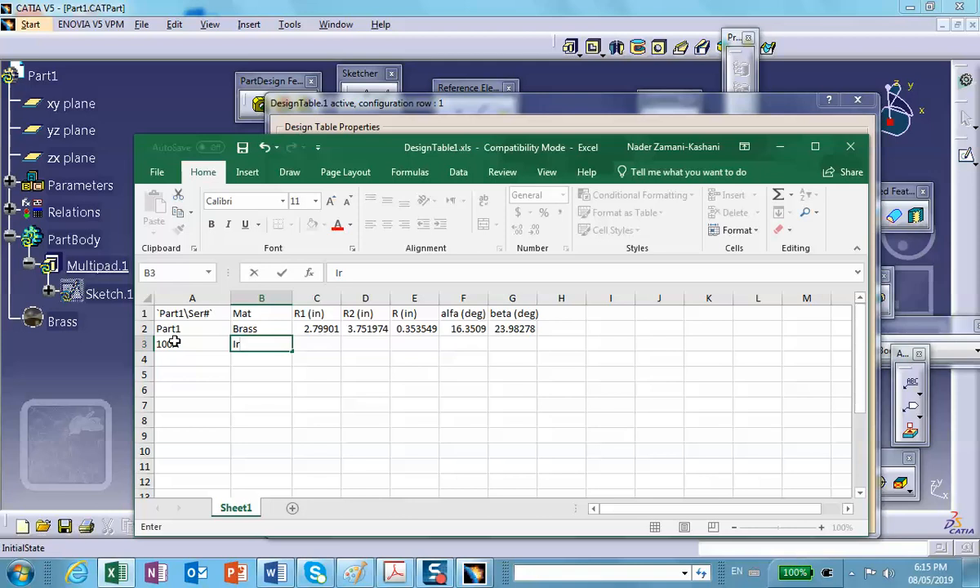
# Step: Complete the 100A row with R1 3, R2 5, R 0.5, alfa 20 and beta 30
pyautogui.click(310, 341)
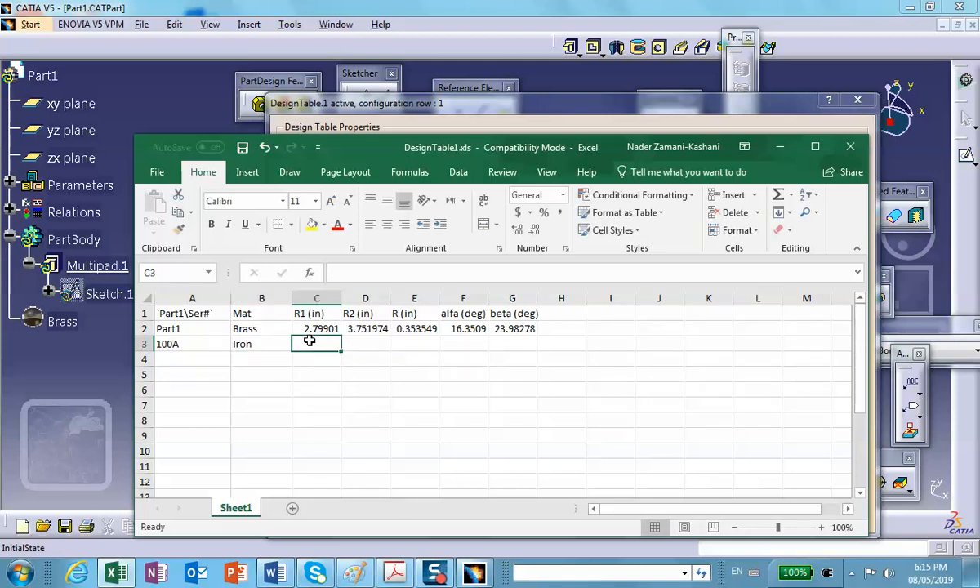
pyautogui.write('3')
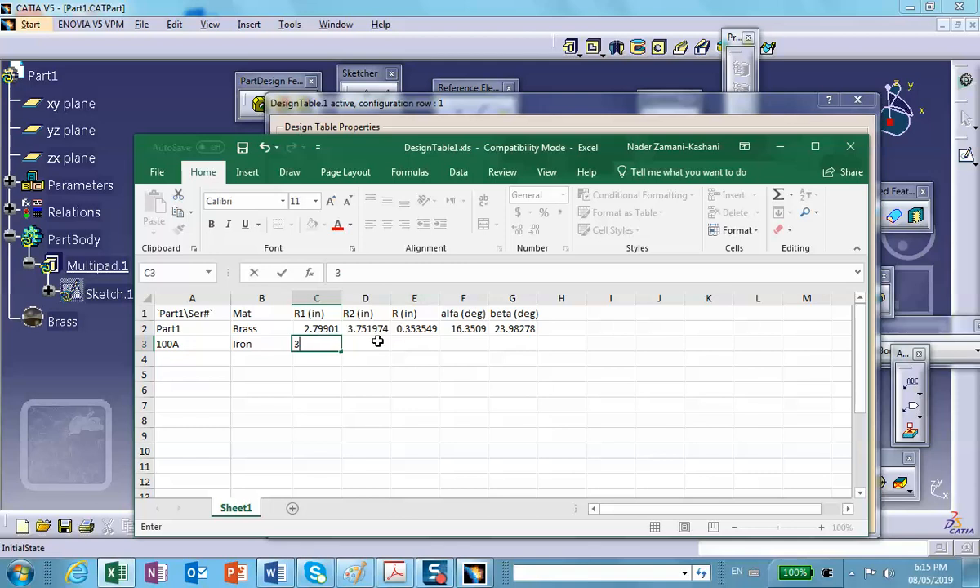
pyautogui.click(373, 343)
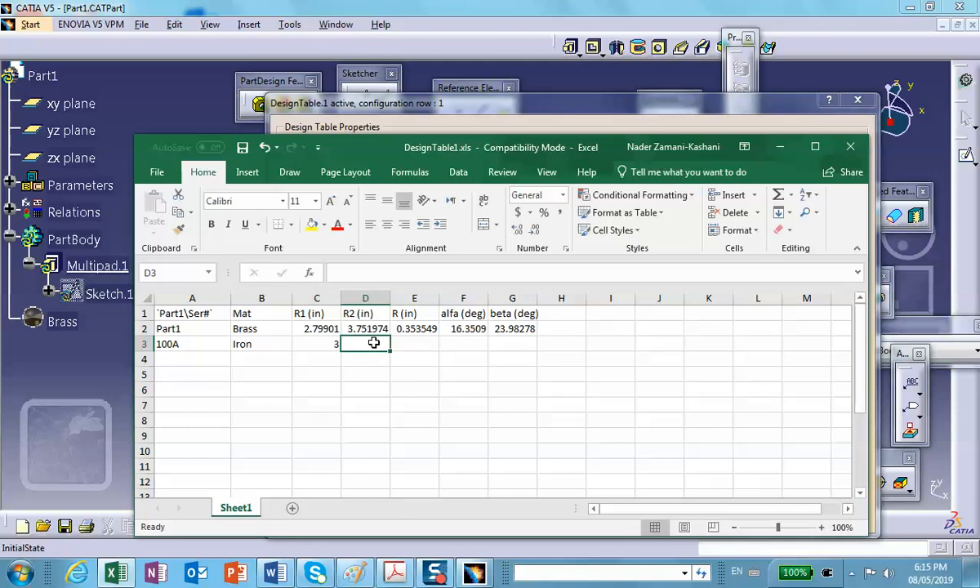
pyautogui.write('5')
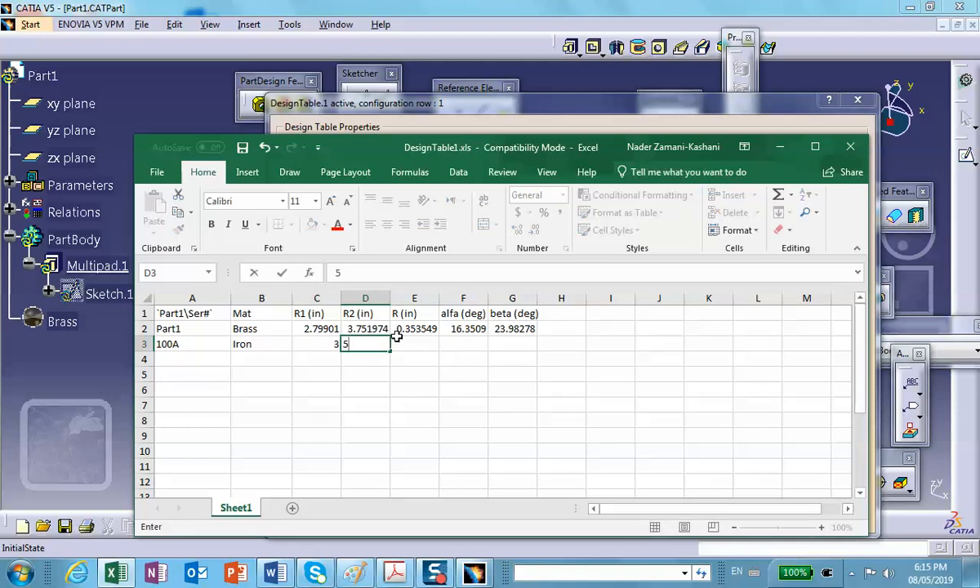
pyautogui.click(401, 341)
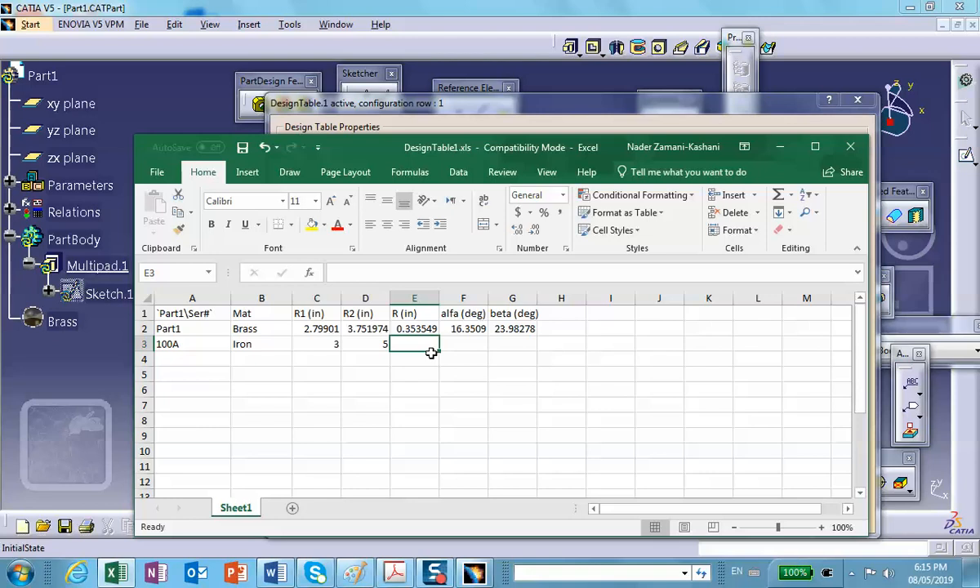
pyautogui.write('0.5')
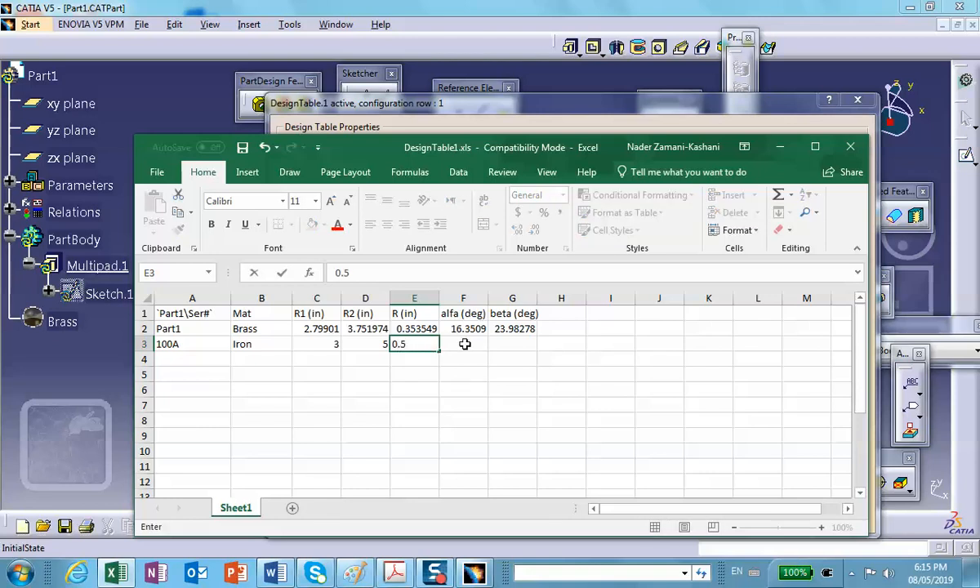
pyautogui.click(466, 344)
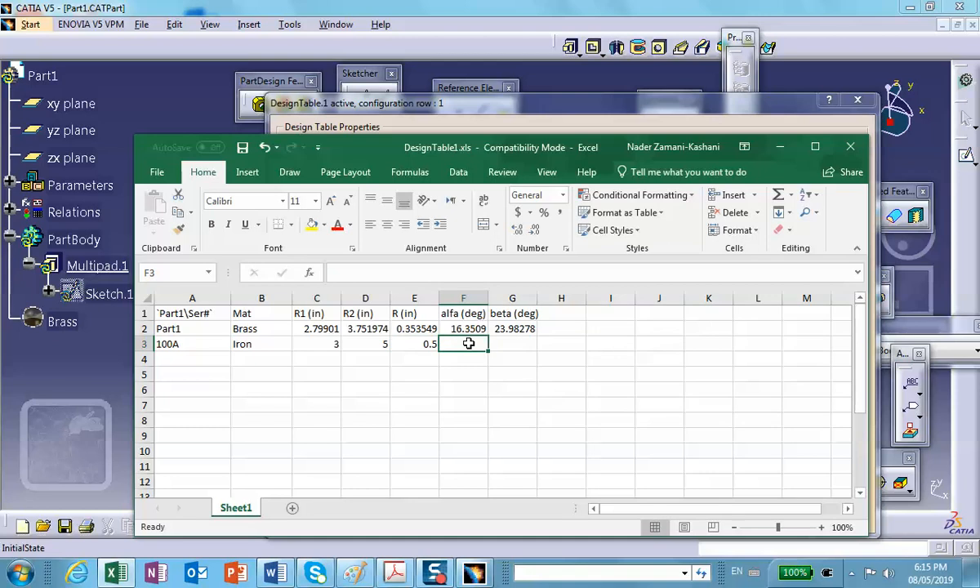
pyautogui.write('20')
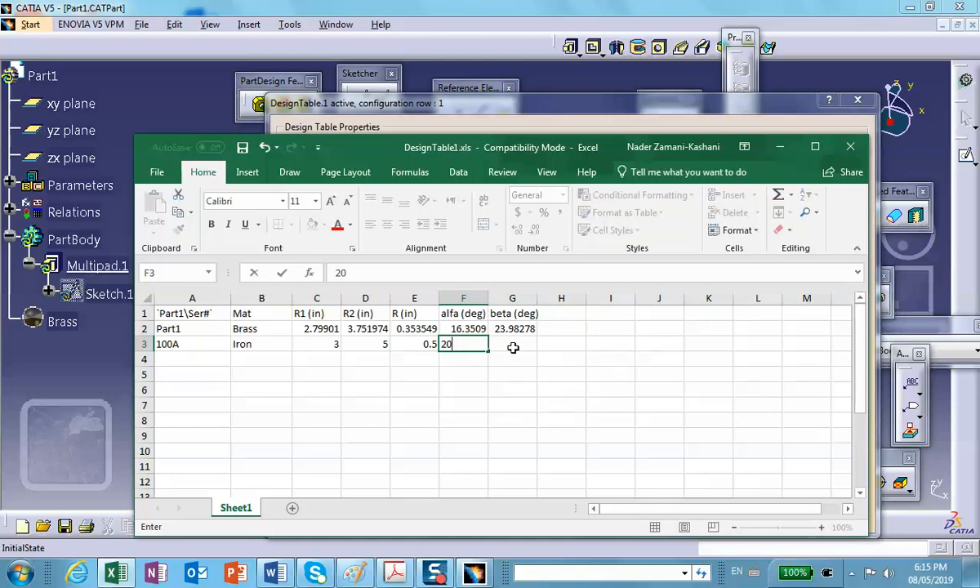
pyautogui.click(511, 345)
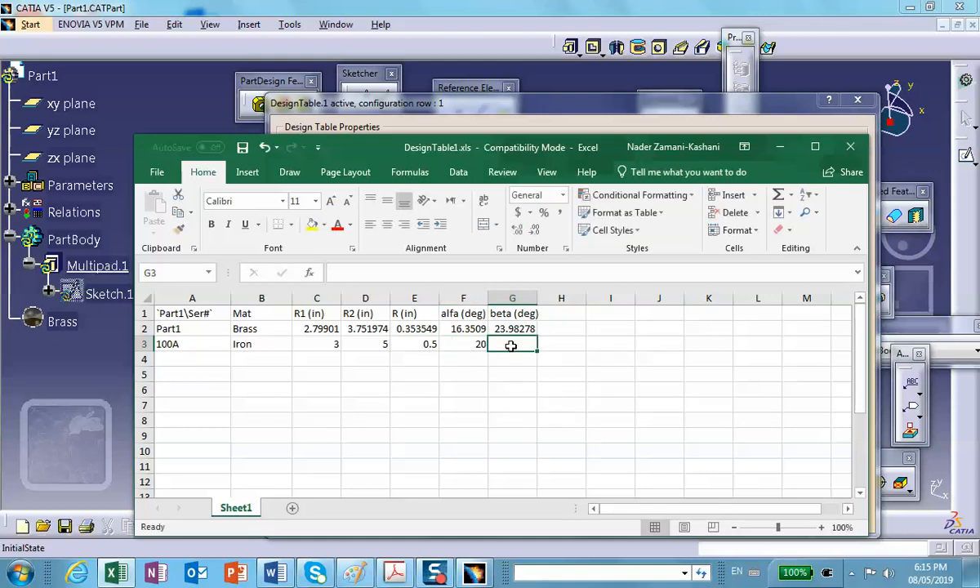
pyautogui.write('30')
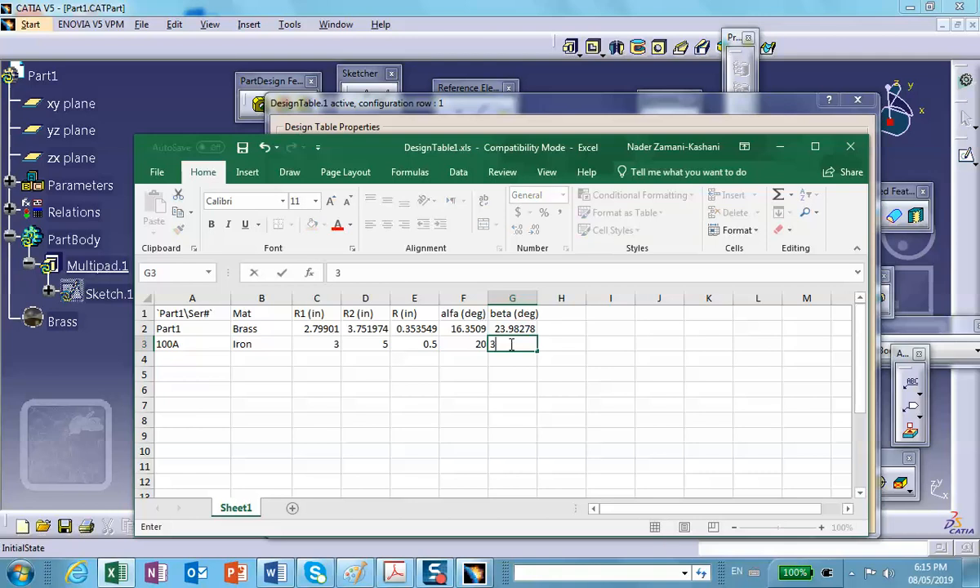
# Step: Enter serial number 200A with material Copper in row 4 of the design table sheet
pyautogui.click(194, 361)
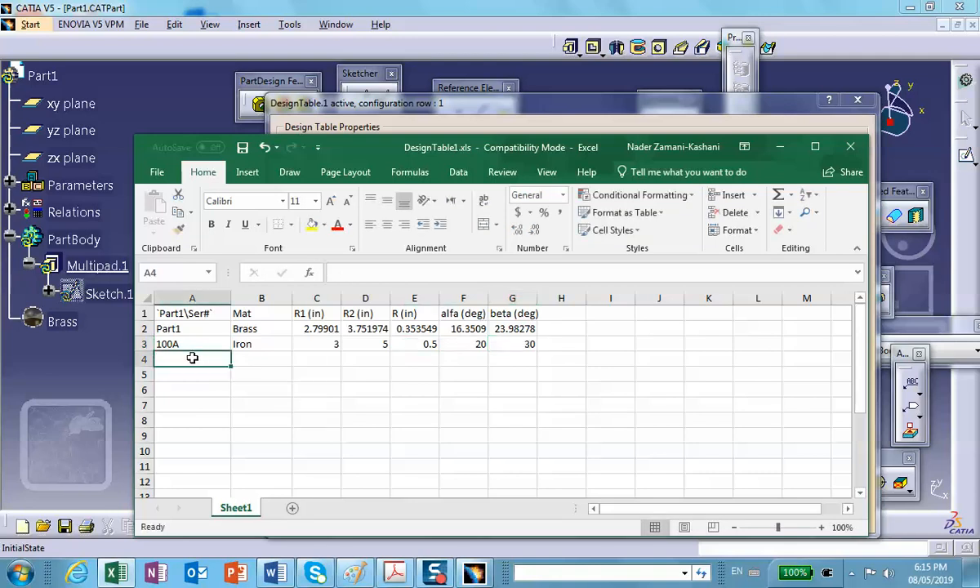
pyautogui.write('100')
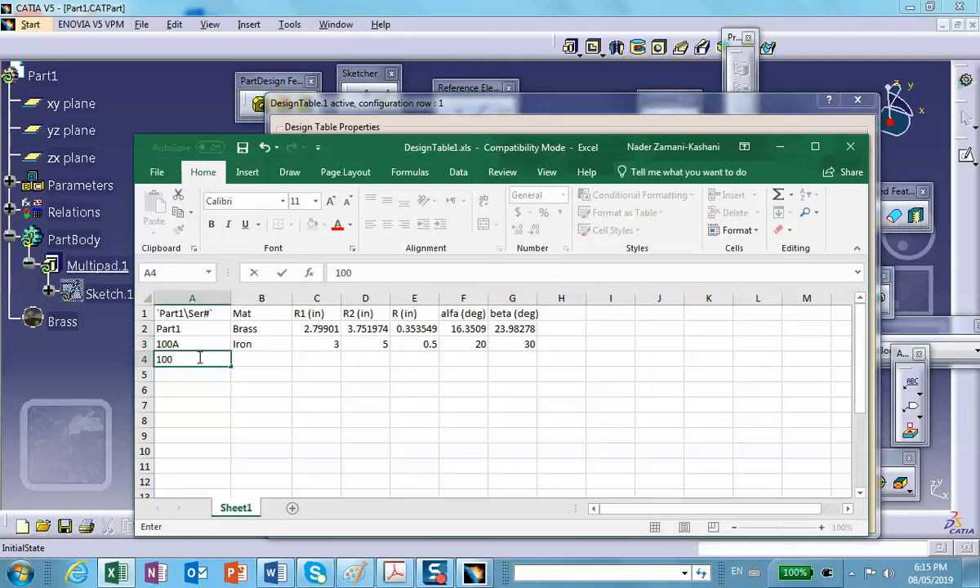
pyautogui.press('BackSpace')
pyautogui.press('BackSpace')
pyautogui.press('BackSpace')
pyautogui.write('200A')
pyautogui.press('Tab')
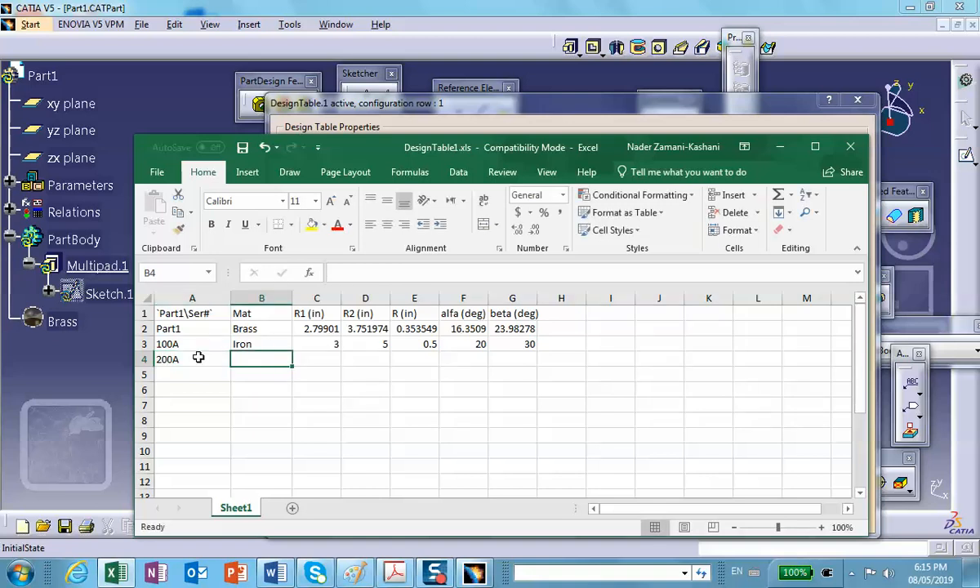
pyautogui.write('Copper')
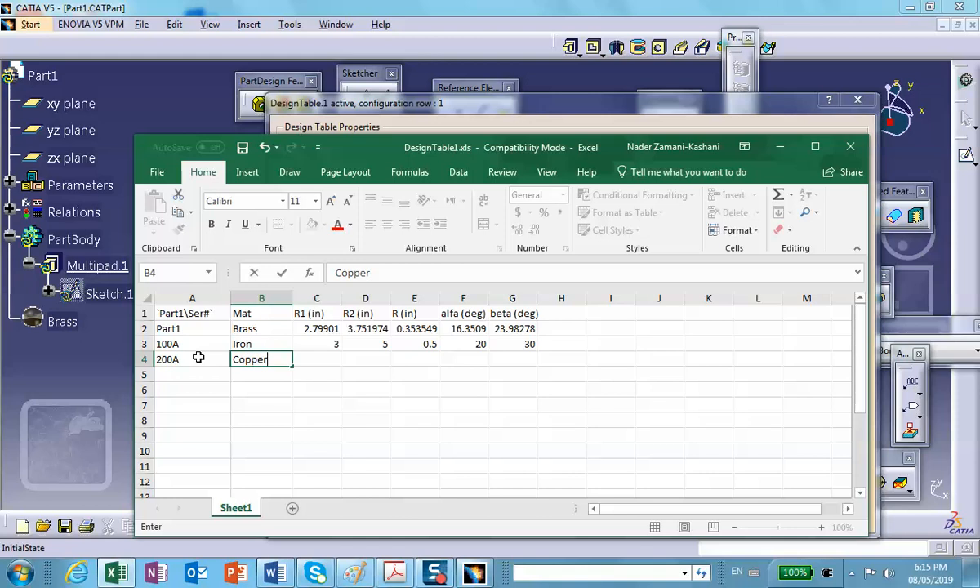
# Step: Complete the 200A row with R1 2, R2 6, R 1, alfa 30 and beta 30
pyautogui.click(322, 361)
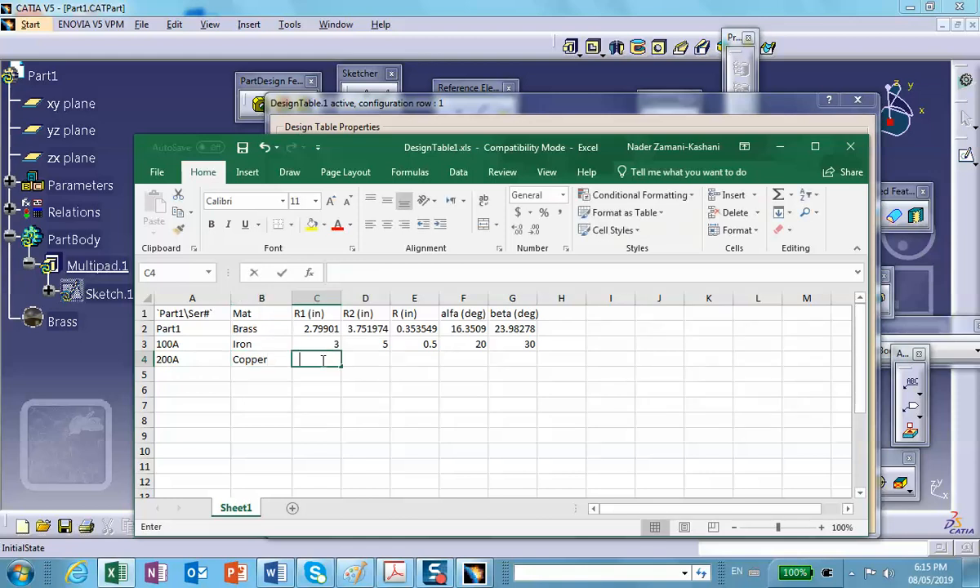
pyautogui.write('2')
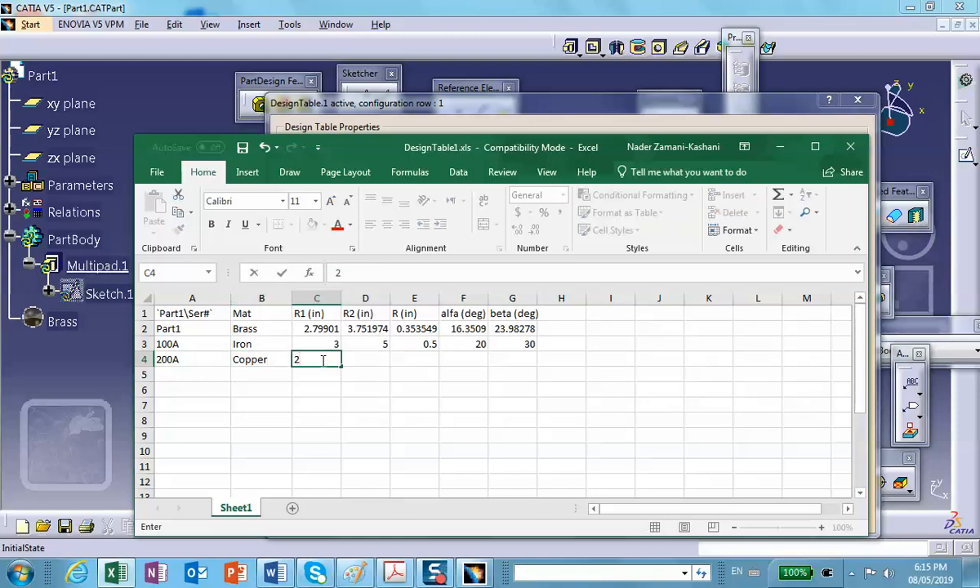
pyautogui.press('Tab')
pyautogui.write('6')
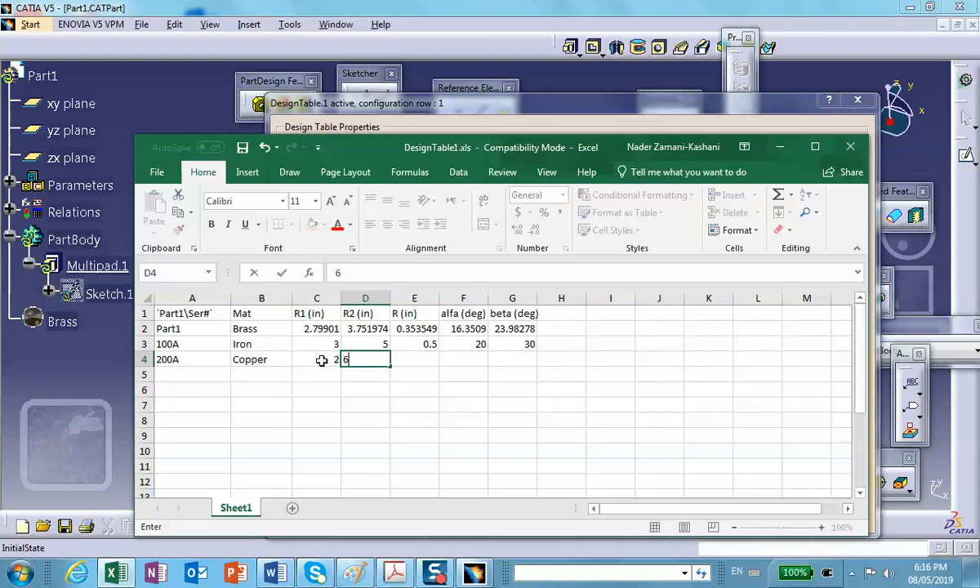
pyautogui.press('Tab')
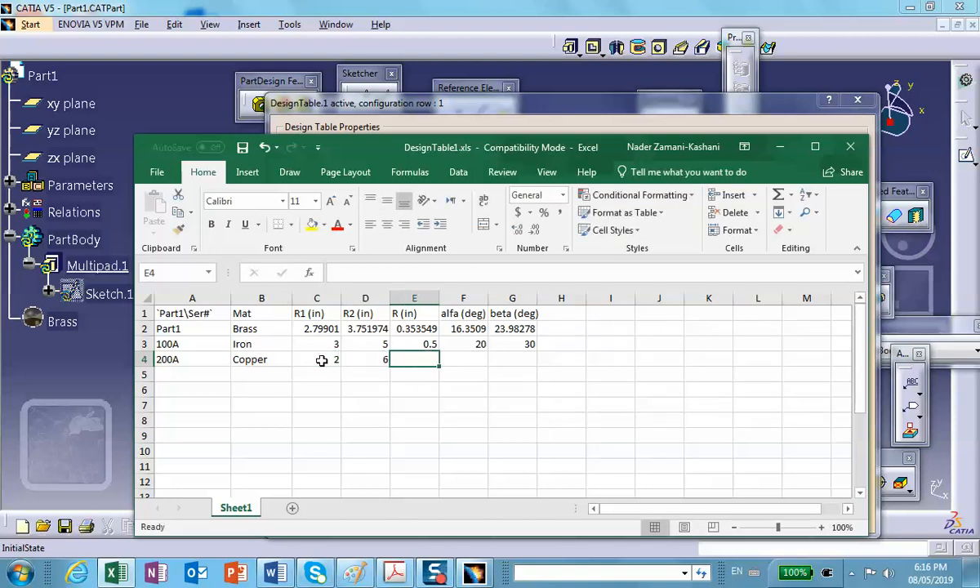
pyautogui.write('1')
pyautogui.press('Tab')
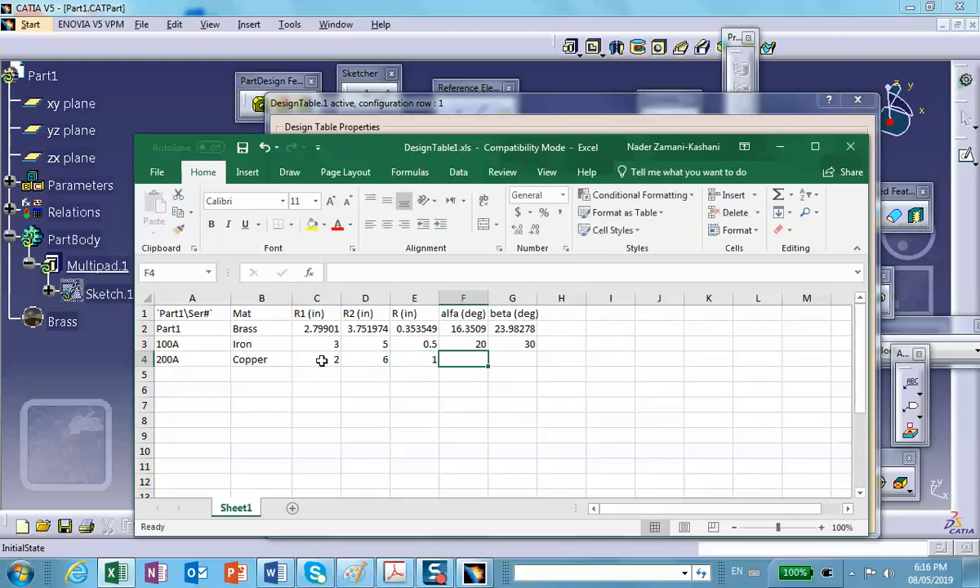
pyautogui.write('30')
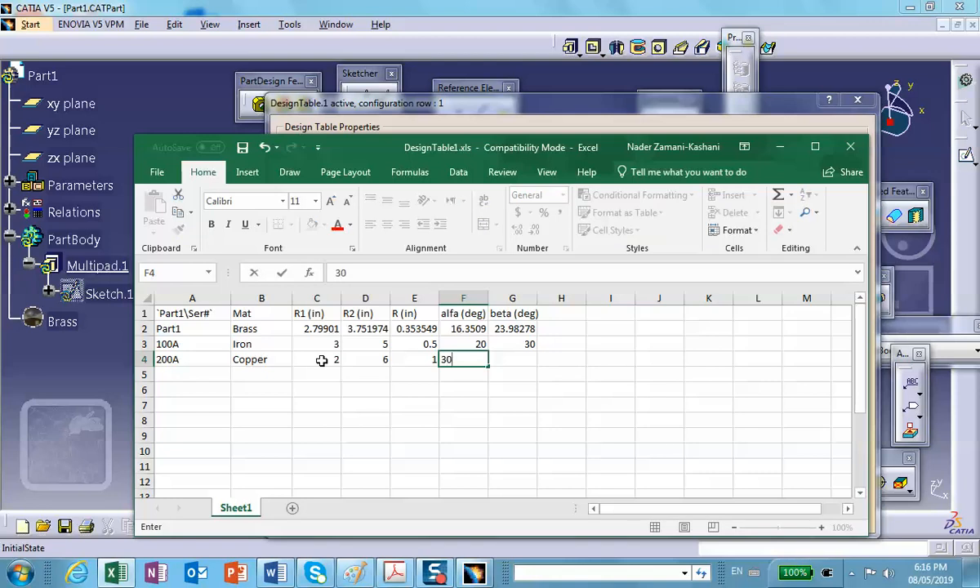
pyautogui.press('Tab')
pyautogui.write('30')
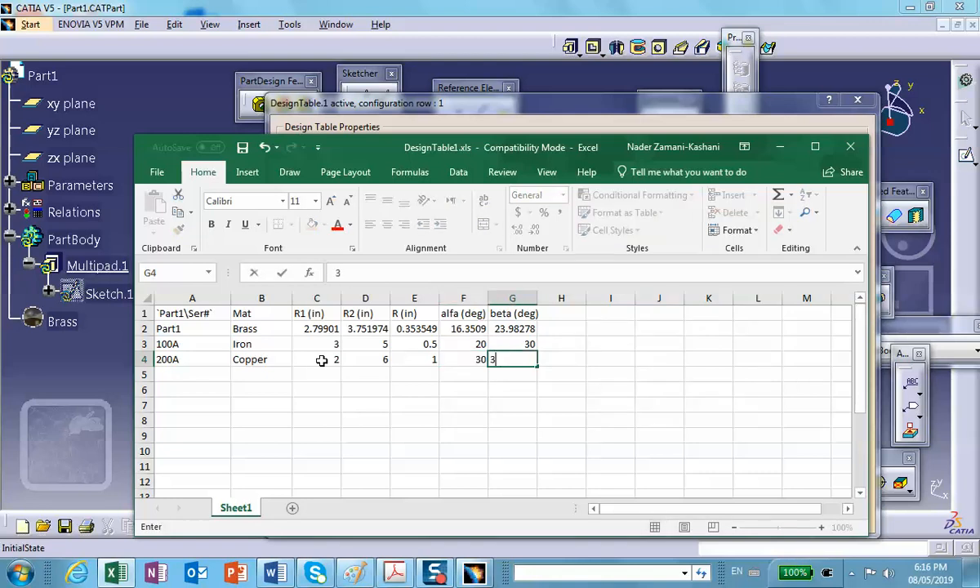
# Step: Enter serial number 300a with material Gold in row 5
pyautogui.click(183, 373)
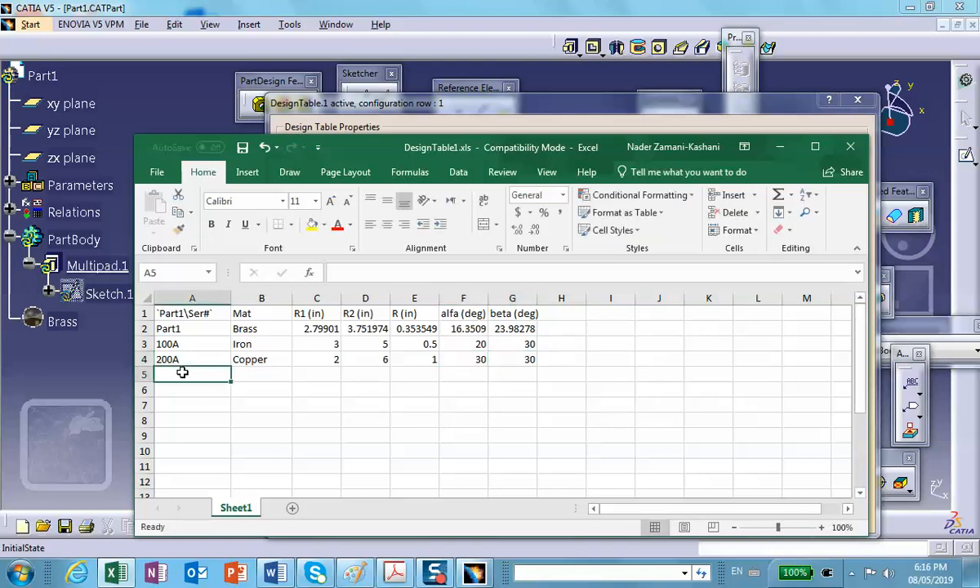
pyautogui.write('300a')
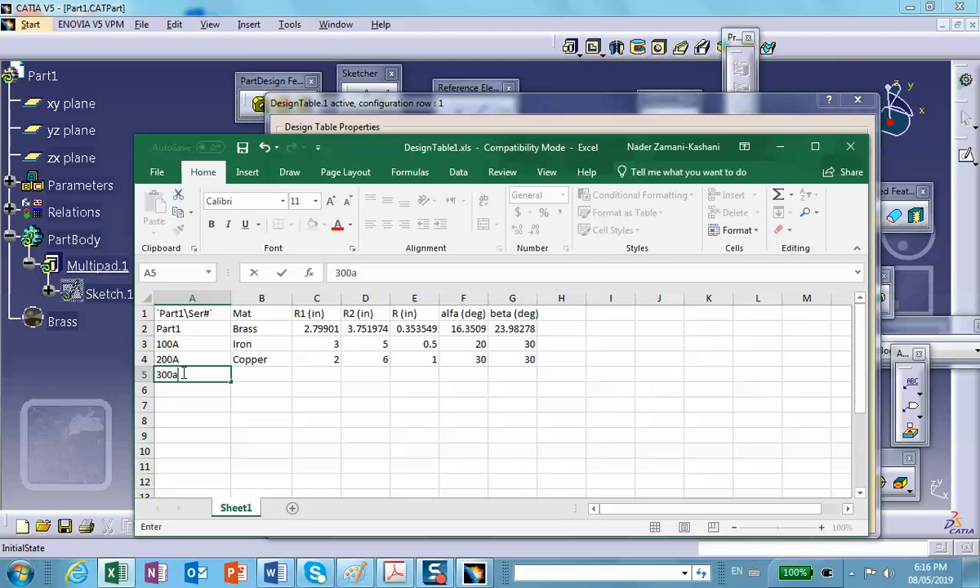
pyautogui.press('Tab')
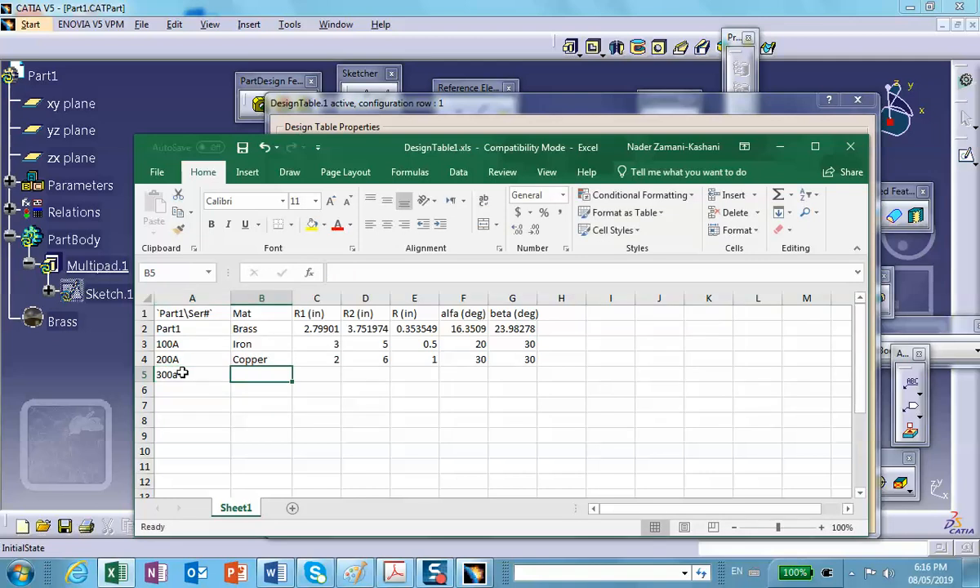
pyautogui.write('Gold')
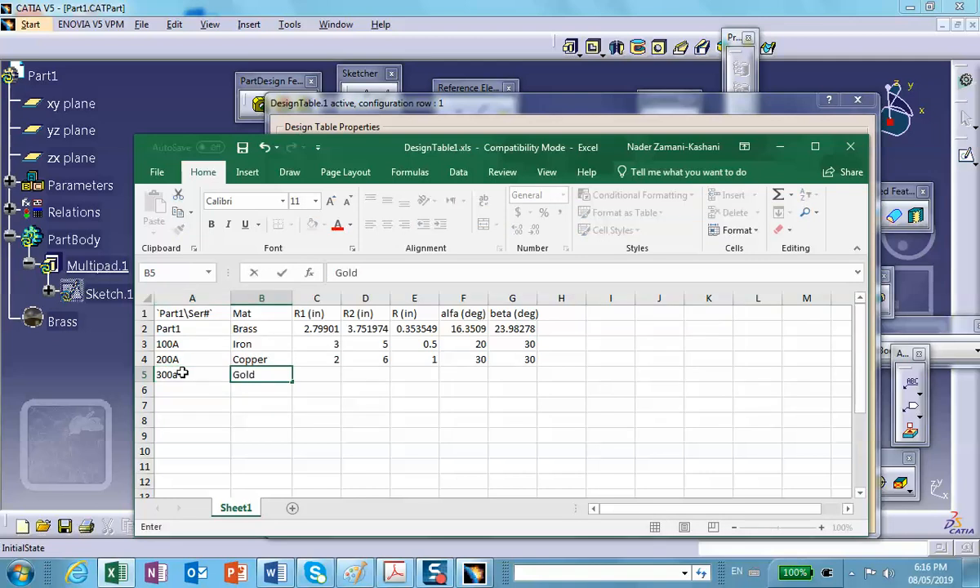
# Step: Complete the 300a row with R1 3, R2 10, R 2, alfa 45 and beta 90
pyautogui.press('Tab')
pyautogui.write('3')
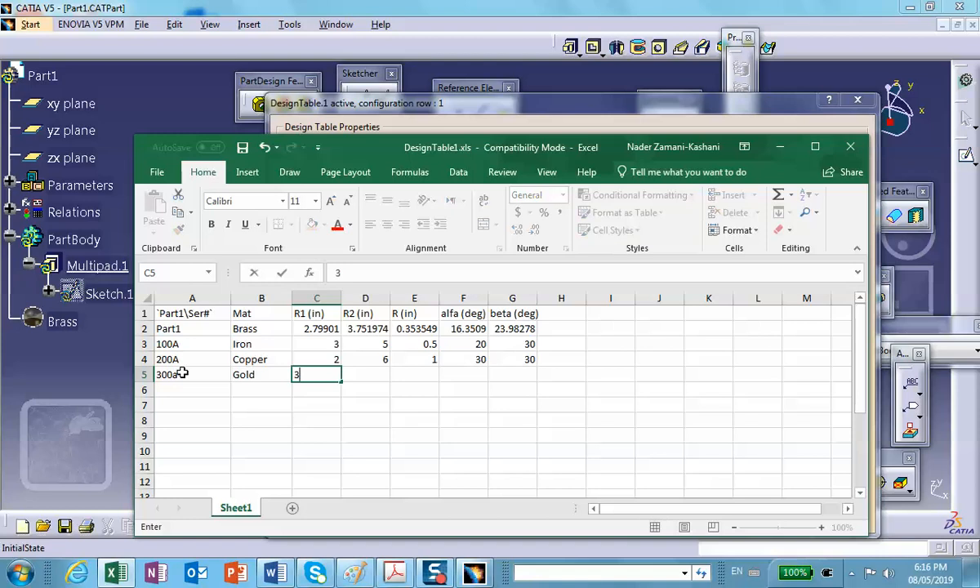
pyautogui.press('Tab')
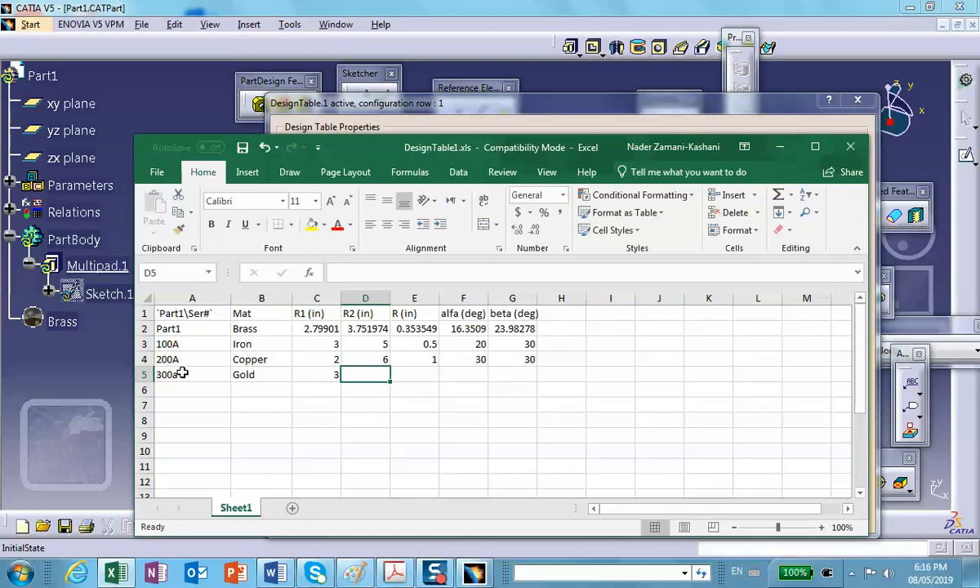
pyautogui.write('2')
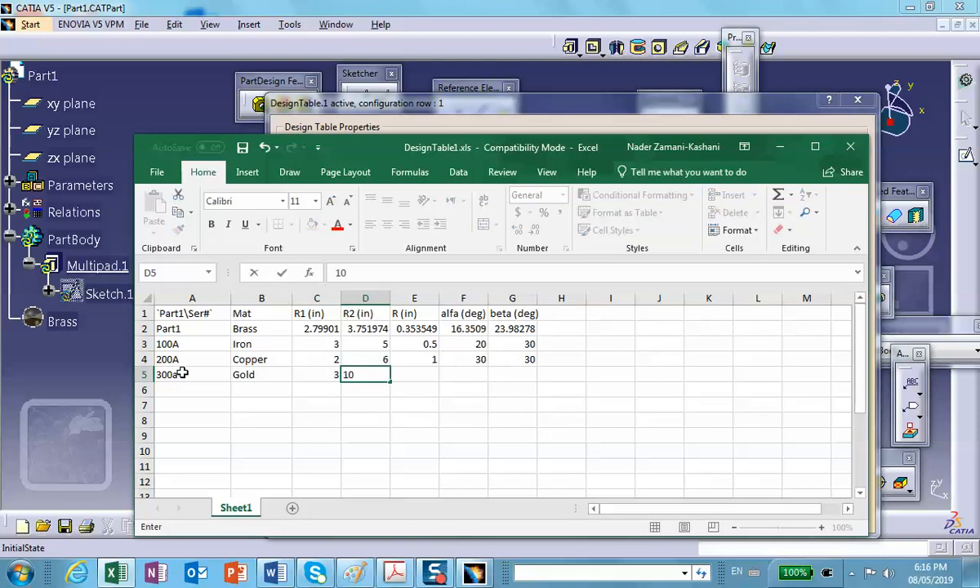
pyautogui.write('0')
pyautogui.press('Tab')
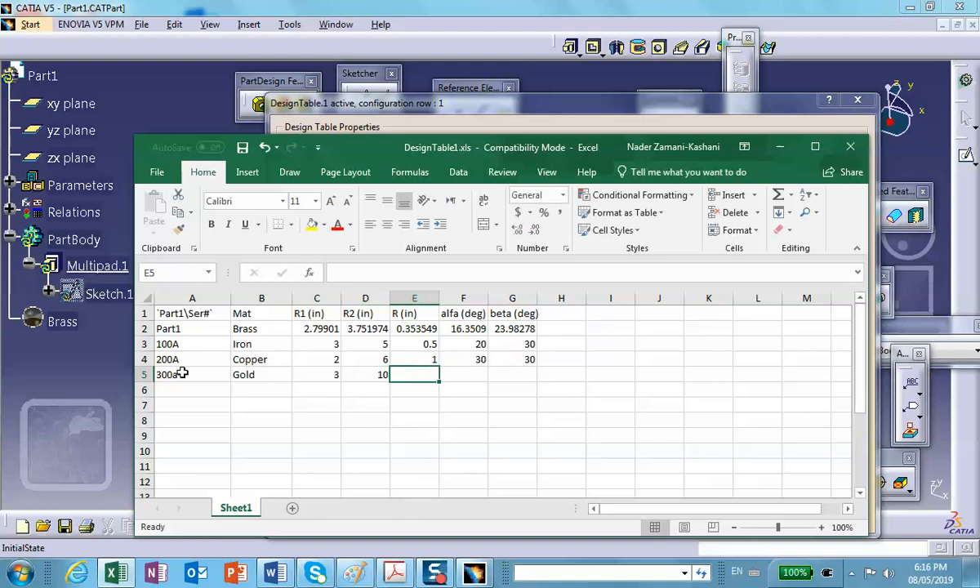
pyautogui.write('2')
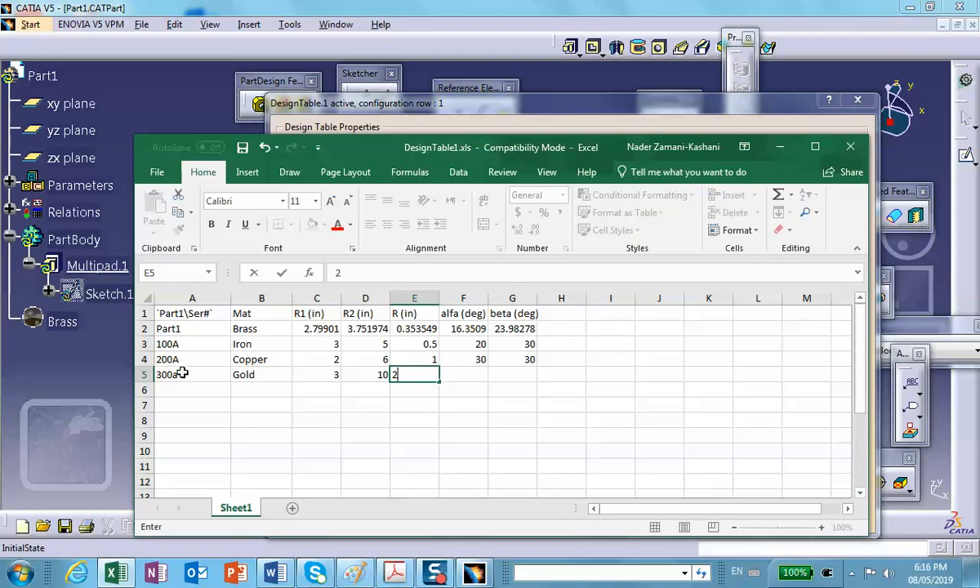
pyautogui.press('Tab')
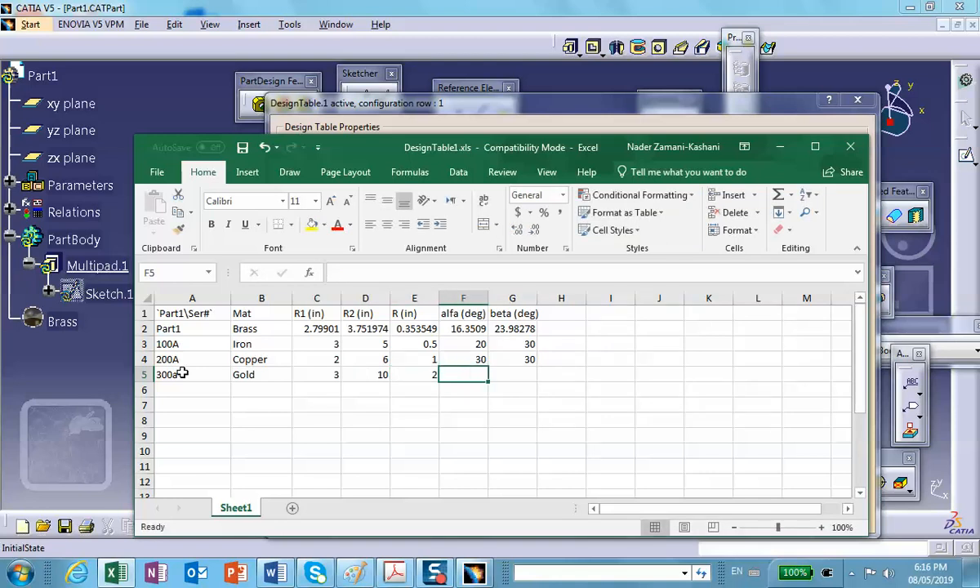
pyautogui.write('45')
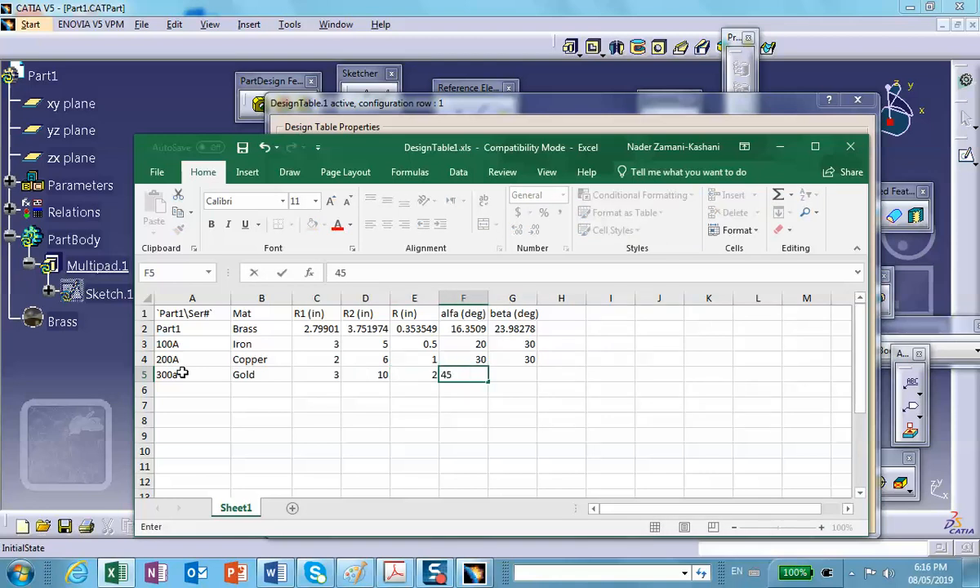
pyautogui.press('Tab')
pyautogui.write('90')
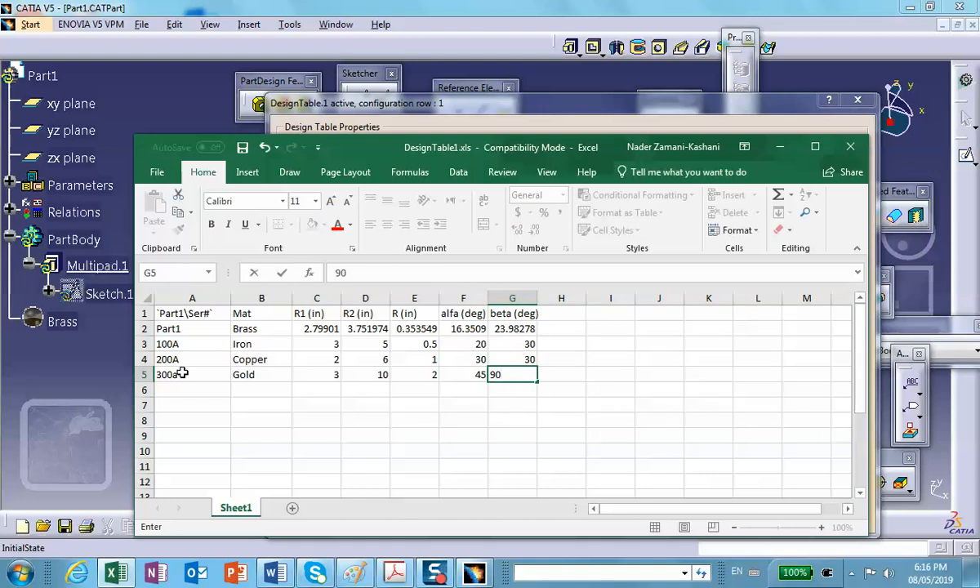
pyautogui.click(317, 435)
# Step: Save and close the Excel sheet, then dismiss the Knowledge Report in CATIA
pyautogui.click(243, 148)
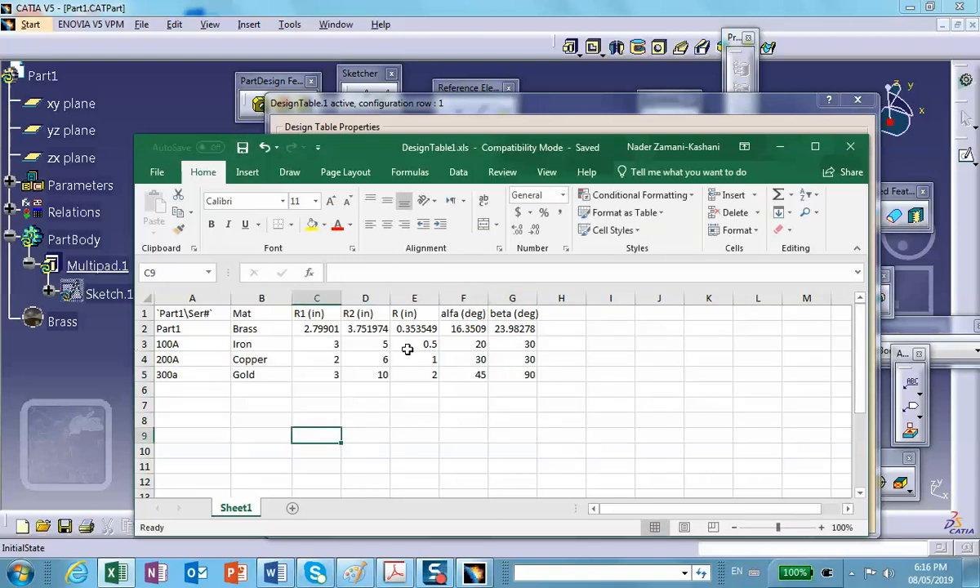
pyautogui.click(850, 146)
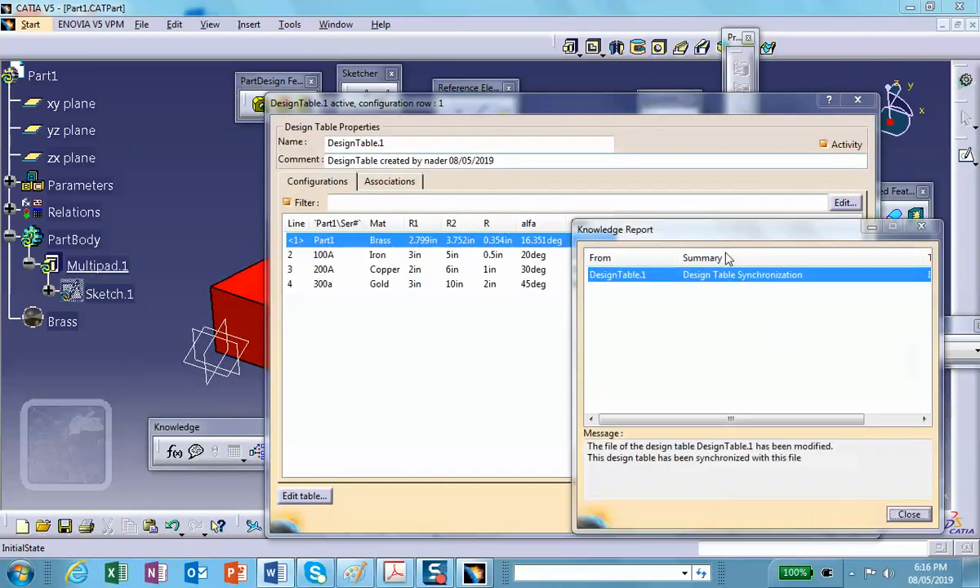
pyautogui.click(909, 516)
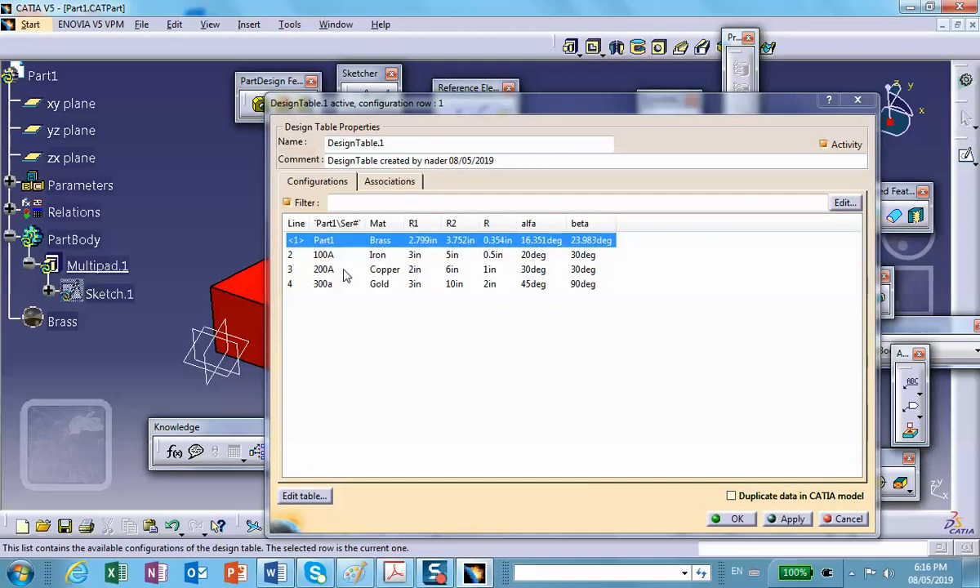
# Step: Move the design table window clear of the model and apply configuration 100A in Iron to the part
pyautogui.moveTo(455, 103); pyautogui.dragTo(613, 103)
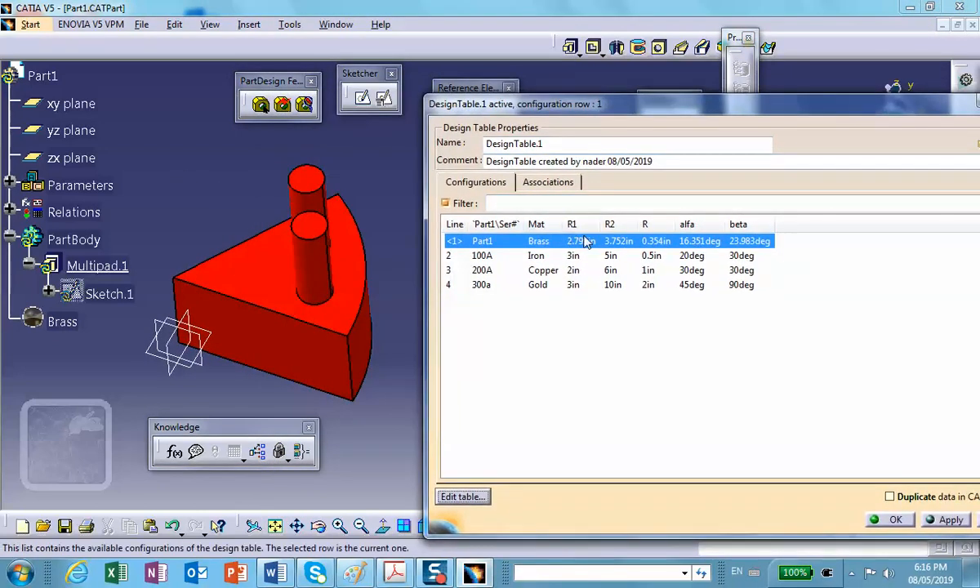
pyautogui.click(574, 255)
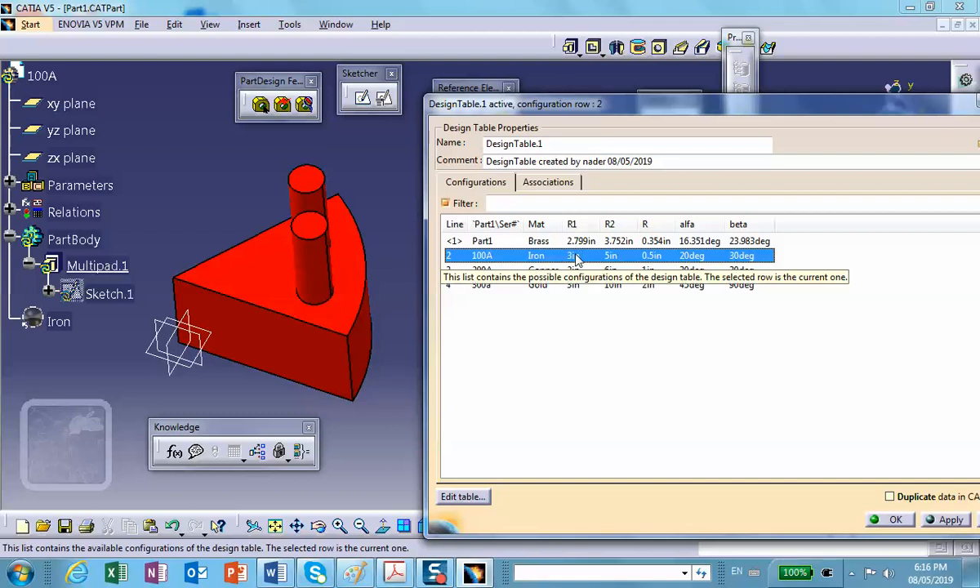
pyautogui.click(947, 521)
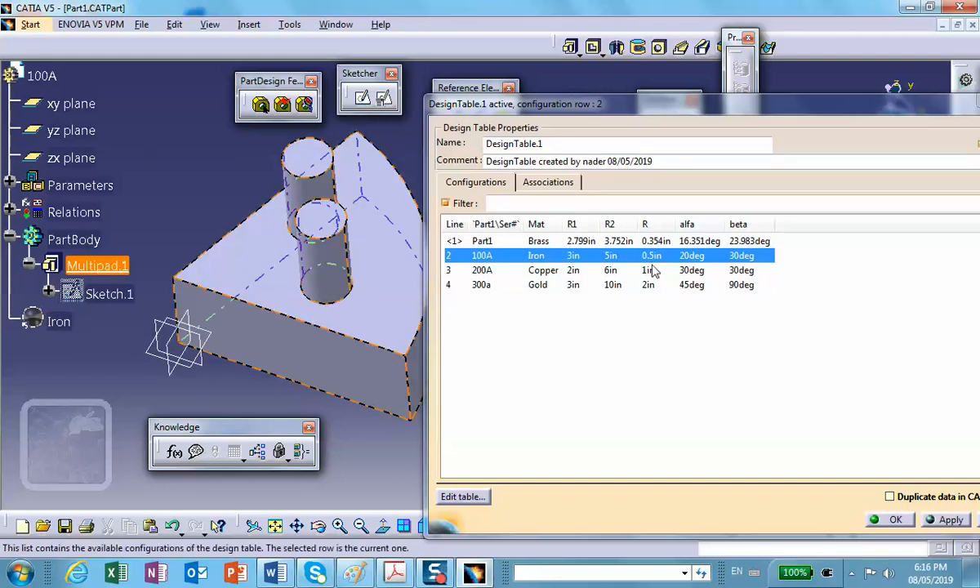
# Step: Switch the part to configuration 200A in Copper, accept the design table and dismiss the update diagnosis
pyautogui.click(682, 276)
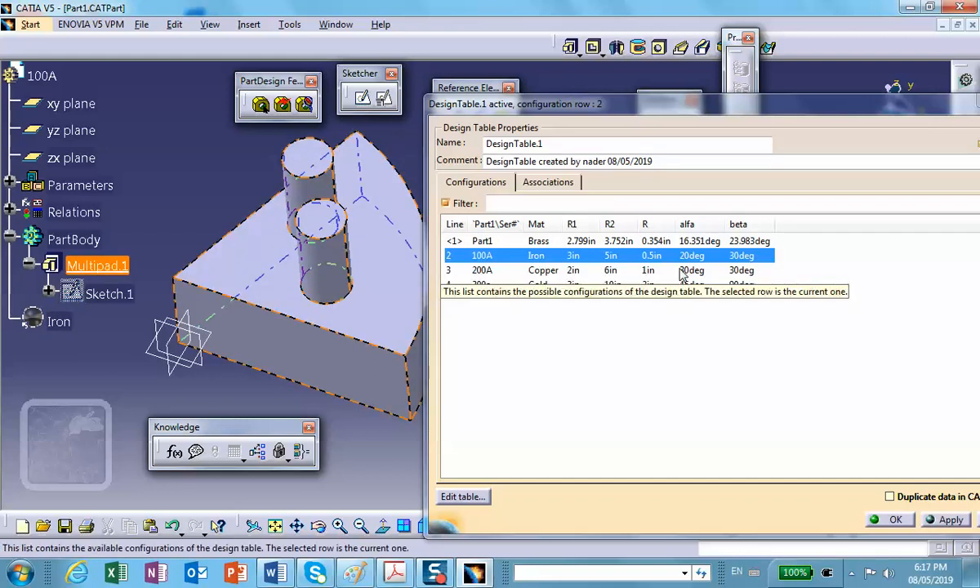
pyautogui.click(891, 520)
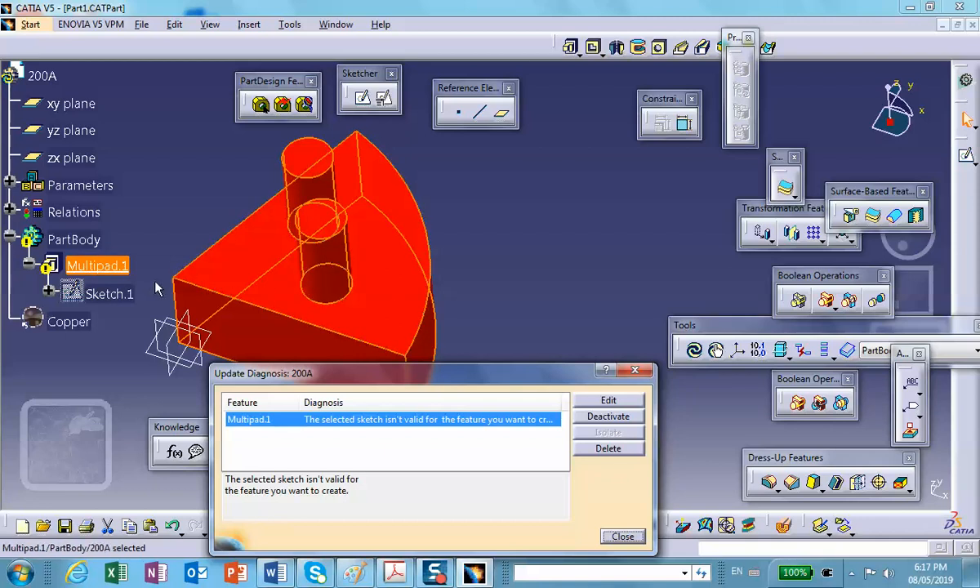
pyautogui.click(623, 537)
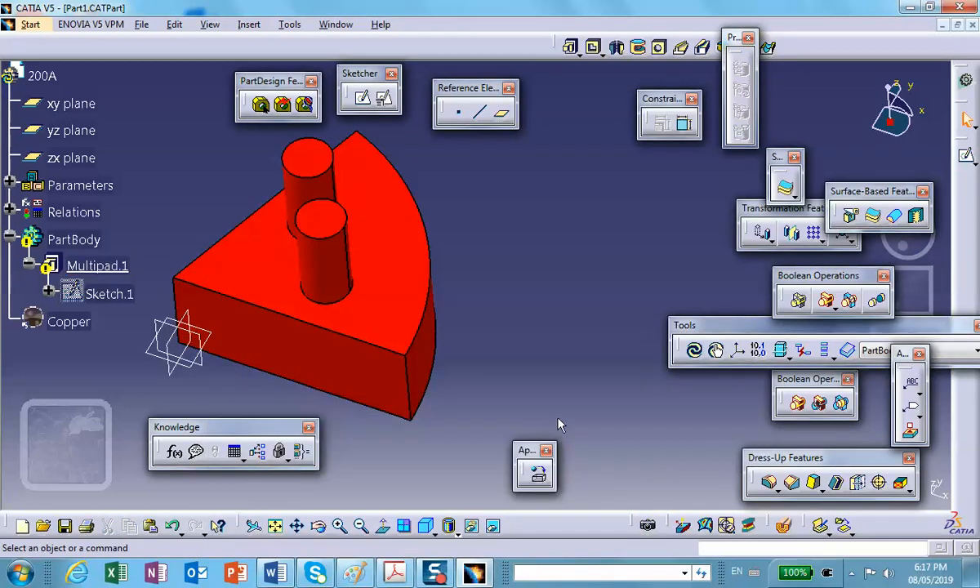
# Step: Open Sketch.1 to examine how the circles and sector fit in configuration 200A, then exit the sketch and dismiss the update diagnosis
pyautogui.doubleClick(110, 294)
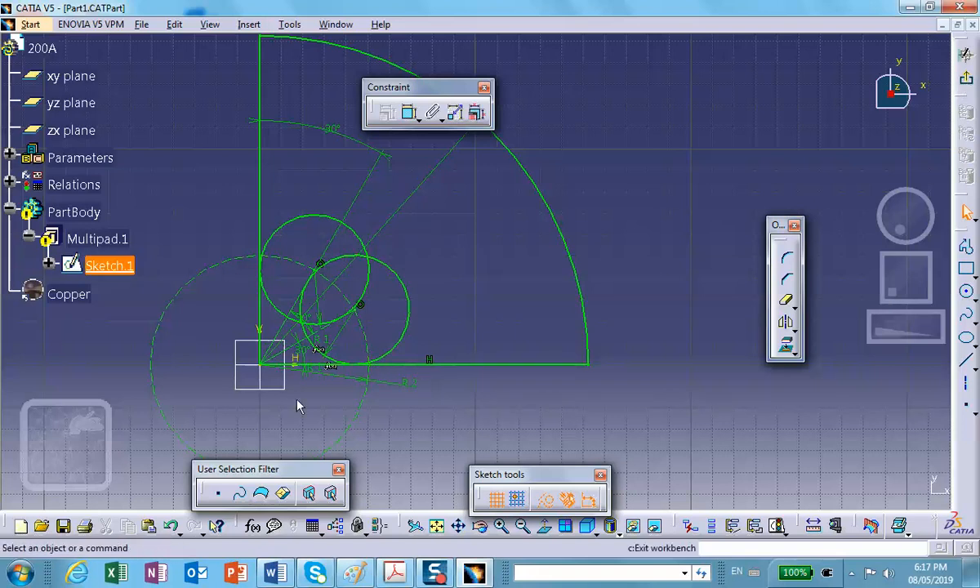
pyautogui.click(966, 82)
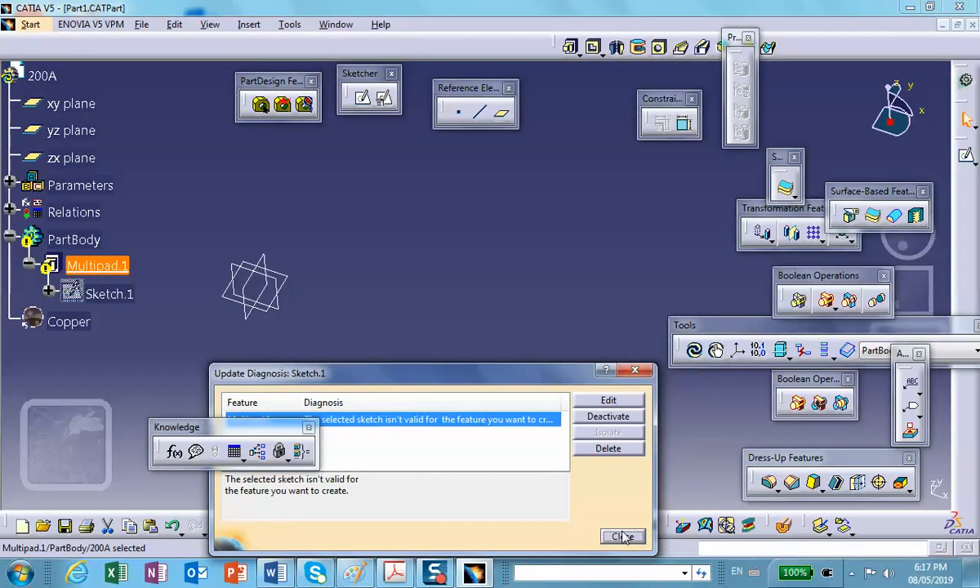
pyautogui.click(622, 536)
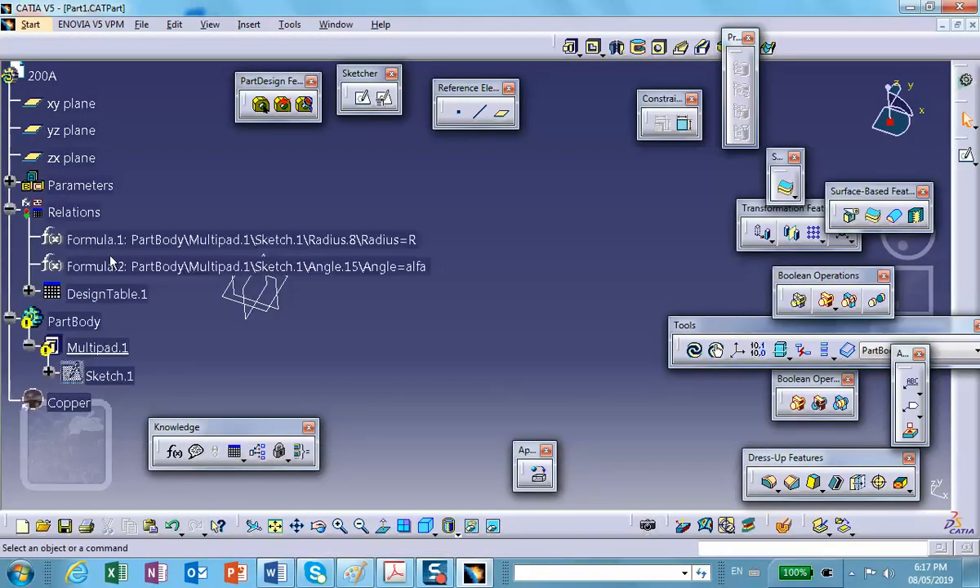
# Step: Open DesignTable.1 for editing in Excel and set R1 of configuration 200A to 4 in
pyautogui.doubleClick(102, 291)
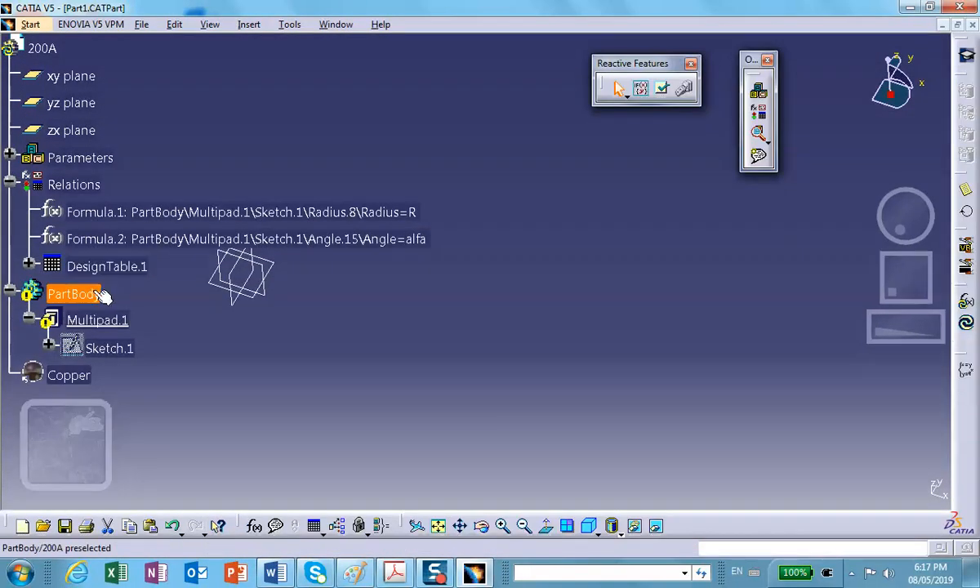
pyautogui.doubleClick(114, 265)
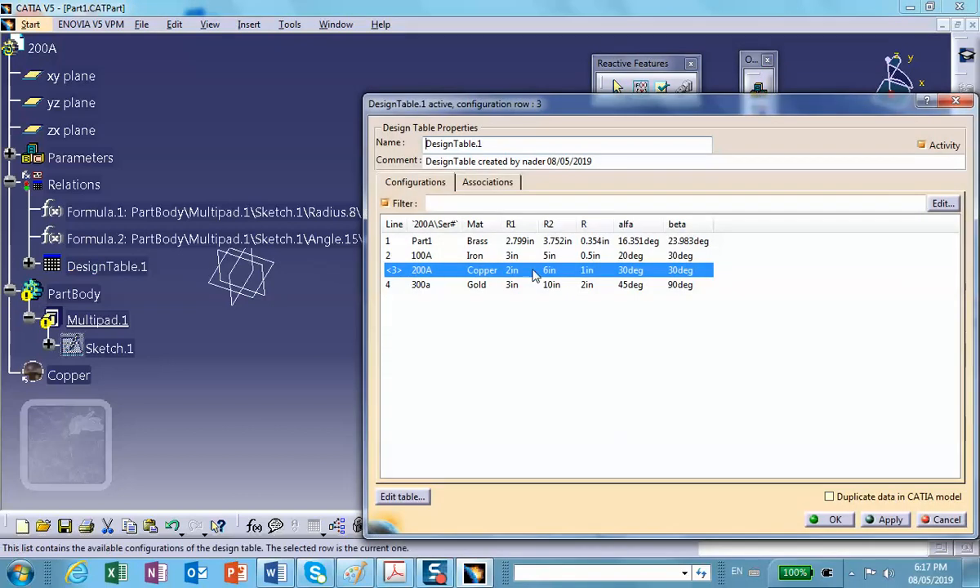
pyautogui.click(400, 495)
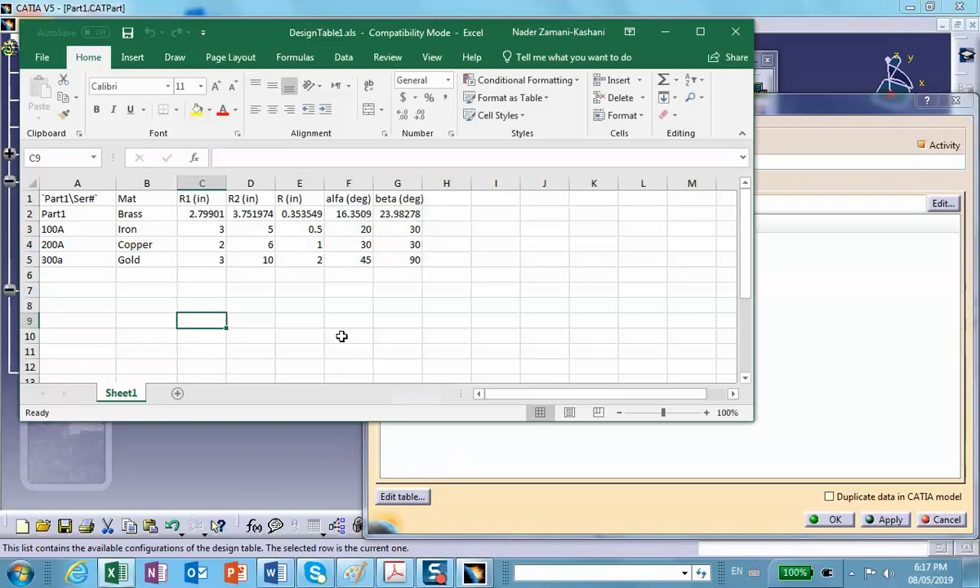
pyautogui.click(203, 245)
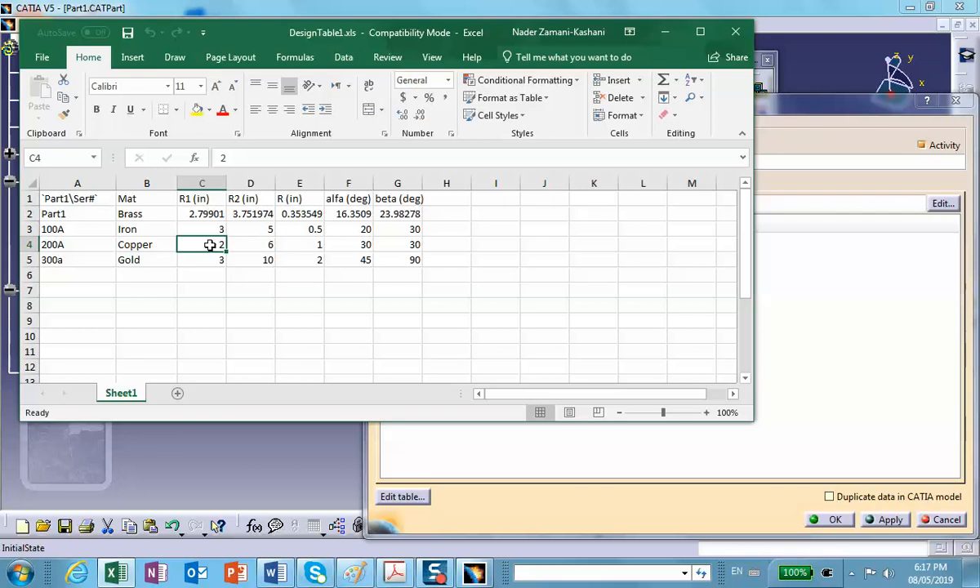
pyautogui.moveTo(232, 159); pyautogui.dragTo(199, 161)
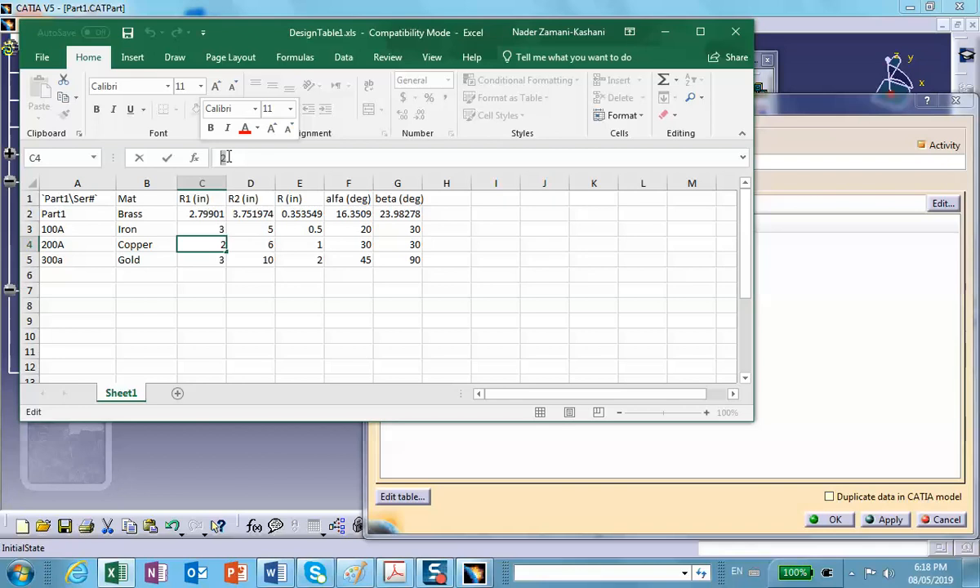
pyautogui.write('4')
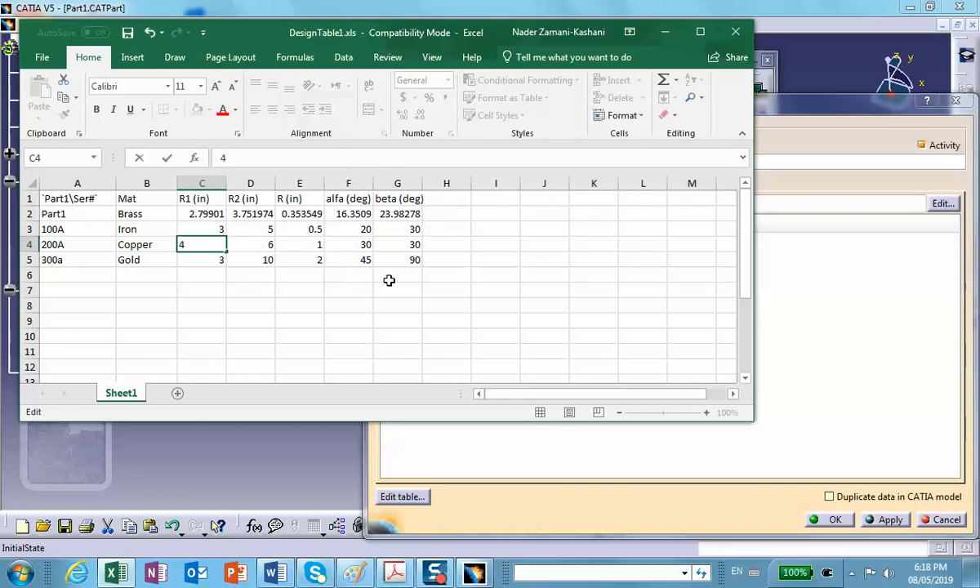
# Step: Save DesignTable1.xls, close Excel and dismiss the Knowledge Report about the table synchronization
pyautogui.click(128, 32)
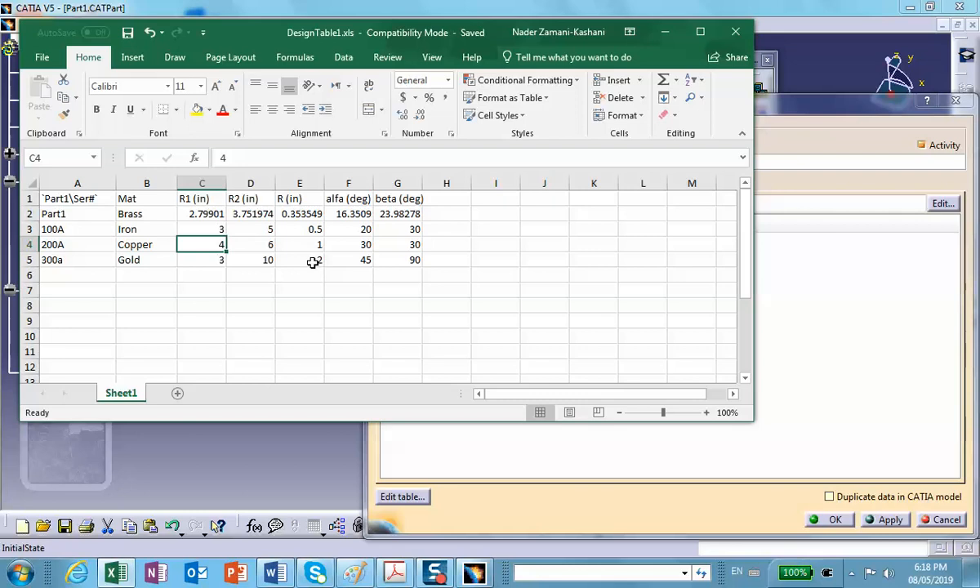
pyautogui.doubleClick(656, 27)
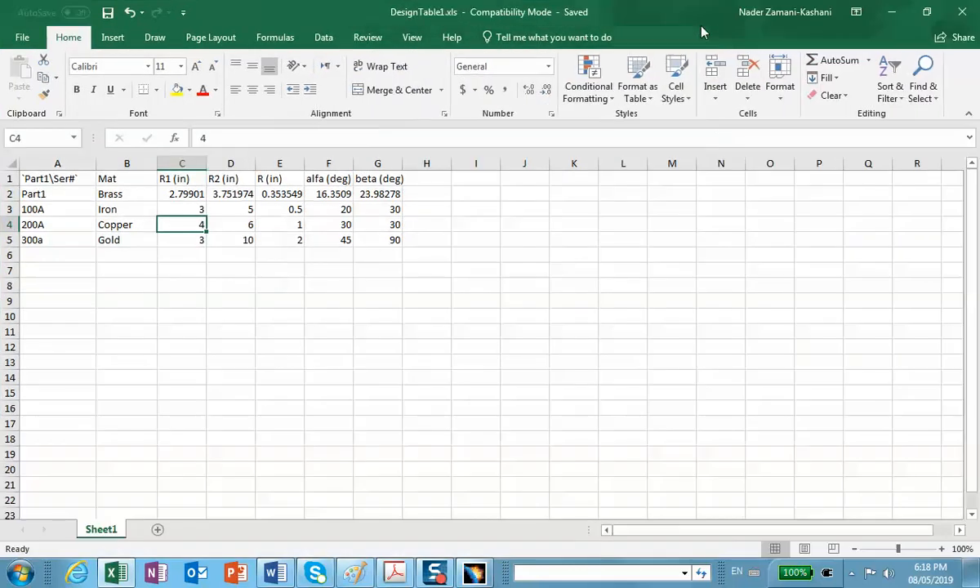
pyautogui.click(970, 11)
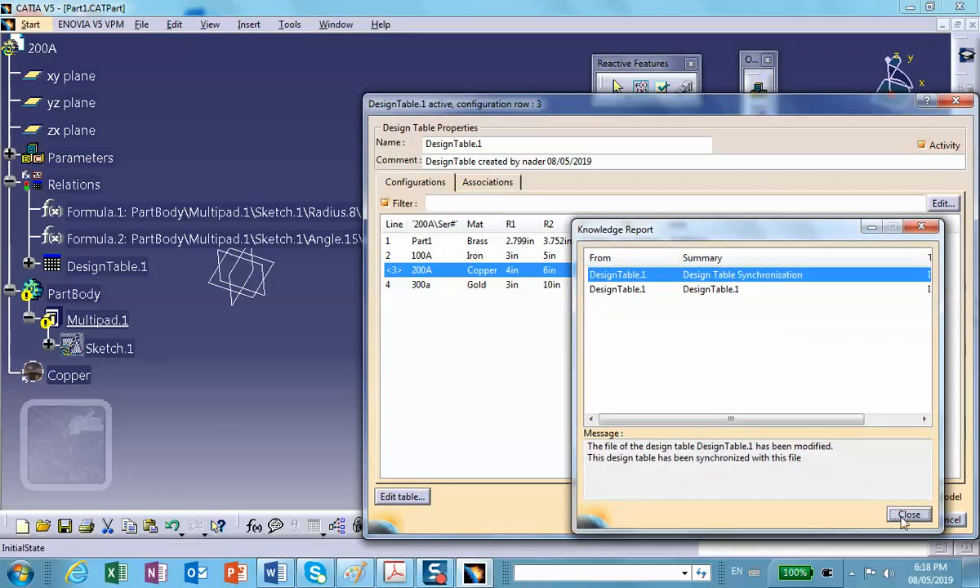
pyautogui.click(915, 516)
# Step: Apply the edited configuration 200A in Copper to the part and move the design table window clear of the model
pyautogui.click(889, 519)
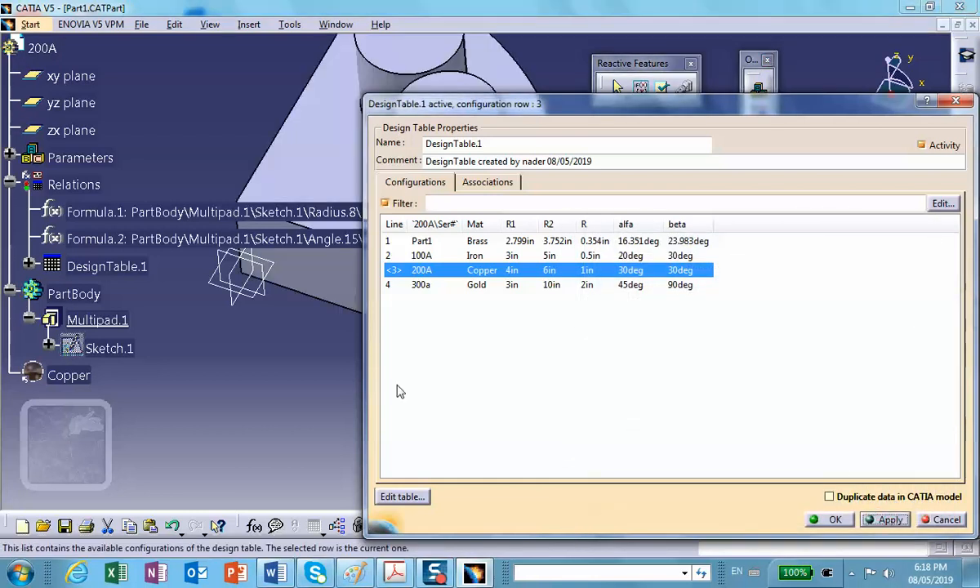
pyautogui.moveTo(190, 319); pyautogui.dragTo(292, 358, button='middle')
pyautogui.moveTo(480, 98); pyautogui.dragTo(615, 91)
pyautogui.moveTo(311, 193); pyautogui.dragTo(270, 241, button='middle')
# Step: Switch the part to configuration 300a in Gold and reposition the design table window to inspect the model
pyautogui.click(616, 282)
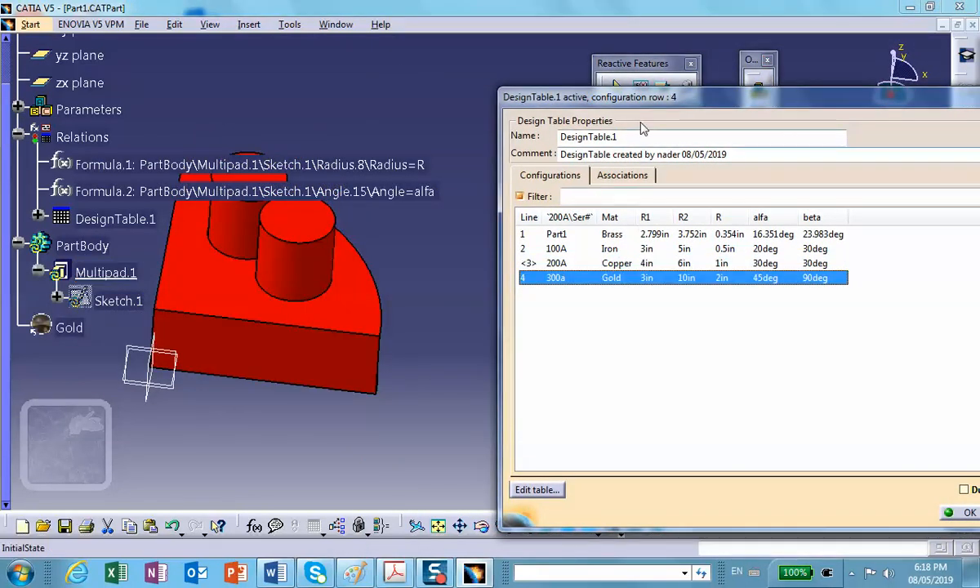
pyautogui.moveTo(651, 96); pyautogui.dragTo(452, 100)
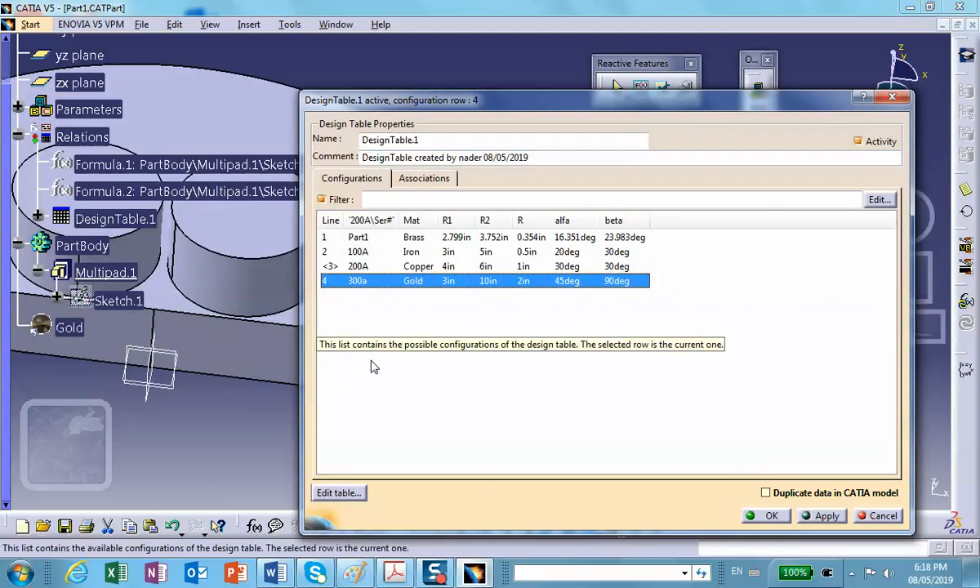
pyautogui.moveTo(478, 100); pyautogui.dragTo(650, 87)
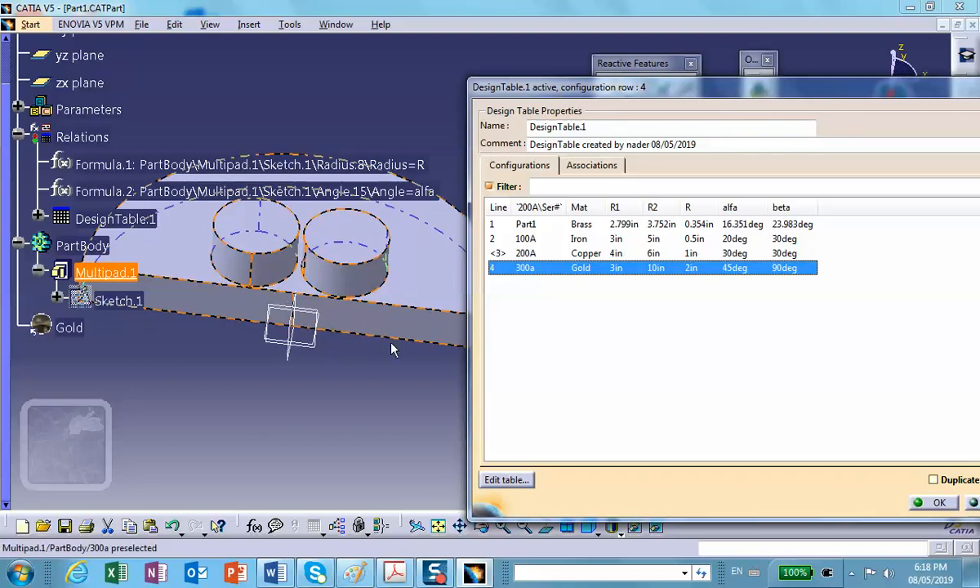
# Step: Apply configuration 100A in Iron and then 200A in Copper to compare the resulting plates
pyautogui.click(572, 238)
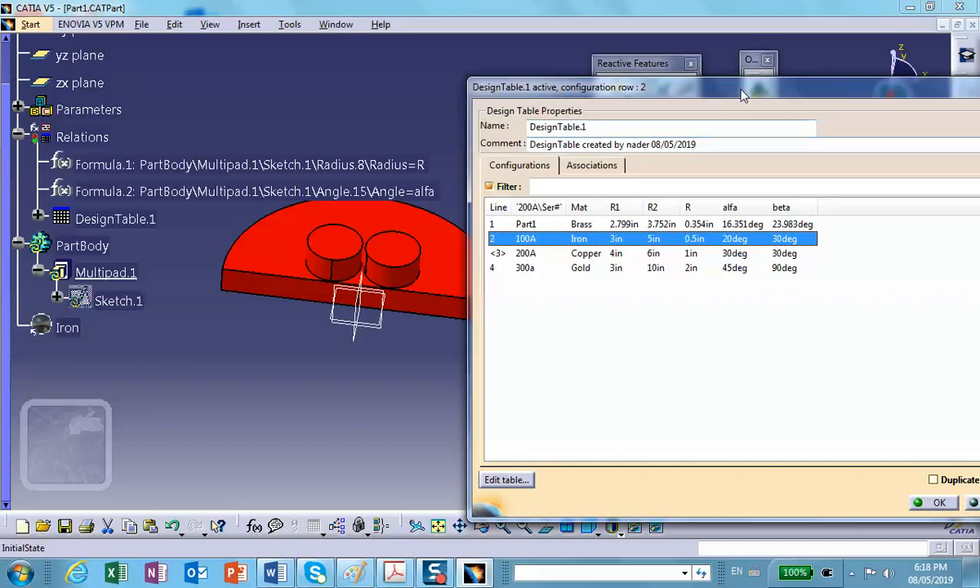
pyautogui.moveTo(747, 92); pyautogui.dragTo(687, 93)
pyautogui.click(928, 502)
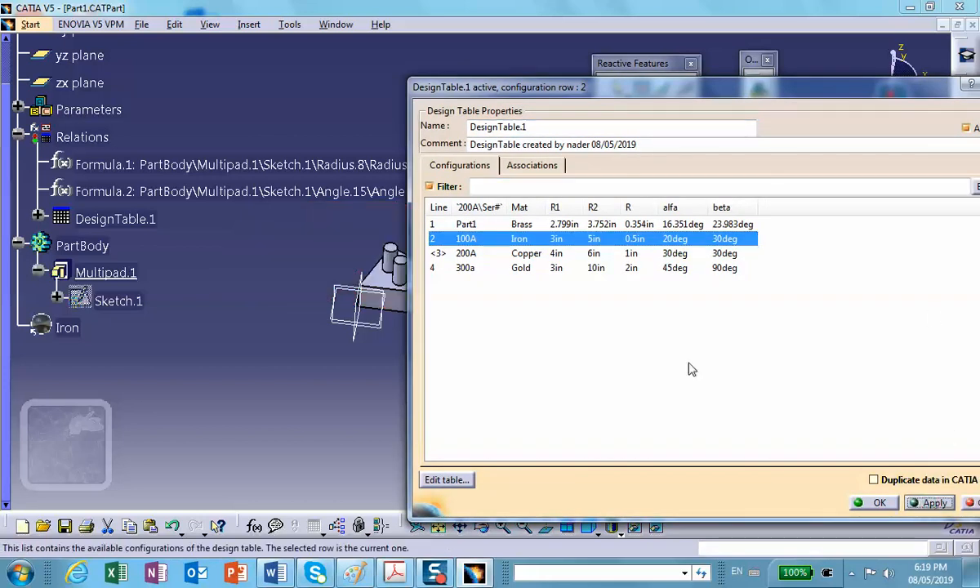
pyautogui.click(579, 253)
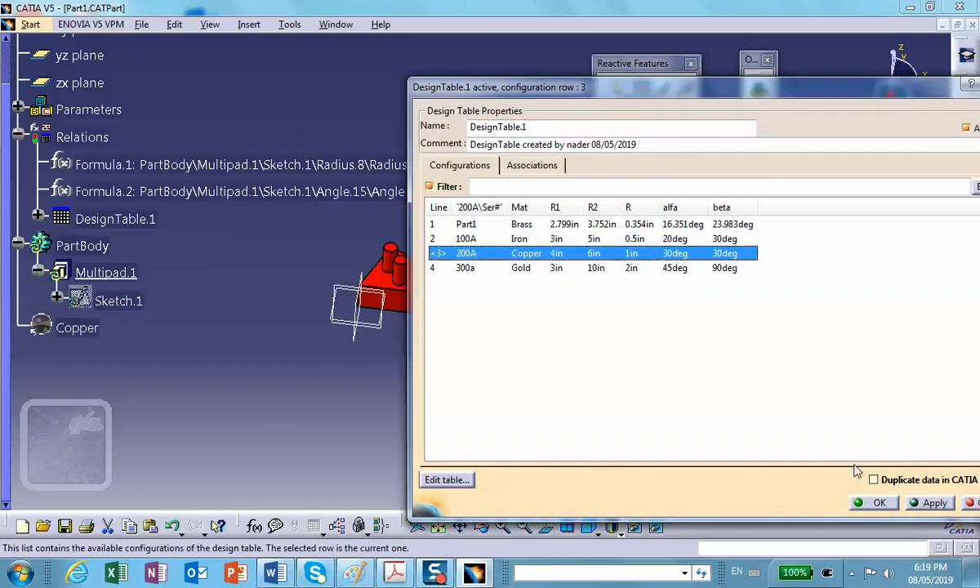
pyautogui.click(929, 503)
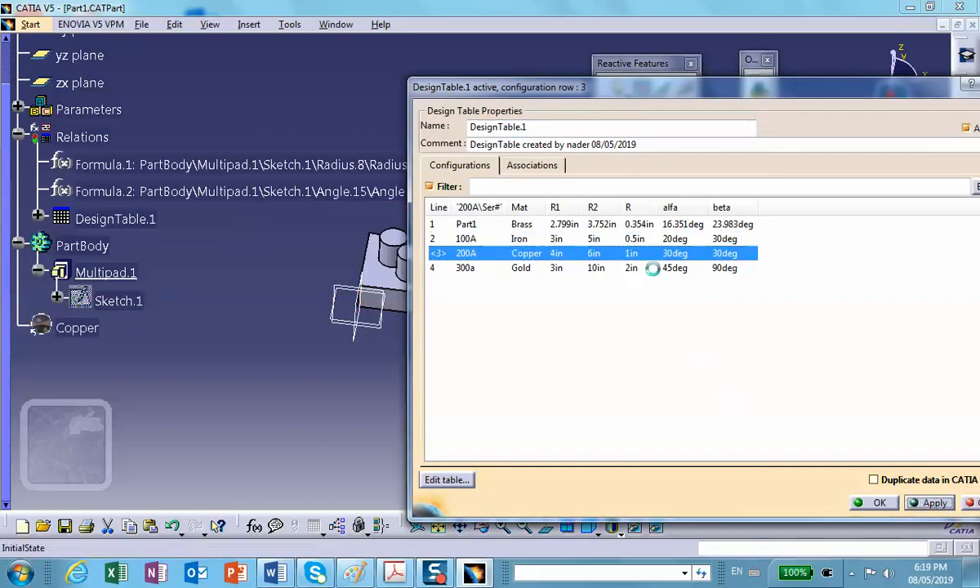
# Step: Apply configuration 300a in Gold to the part, accept the design table and save the part
pyautogui.click(620, 268)
pyautogui.click(931, 503)
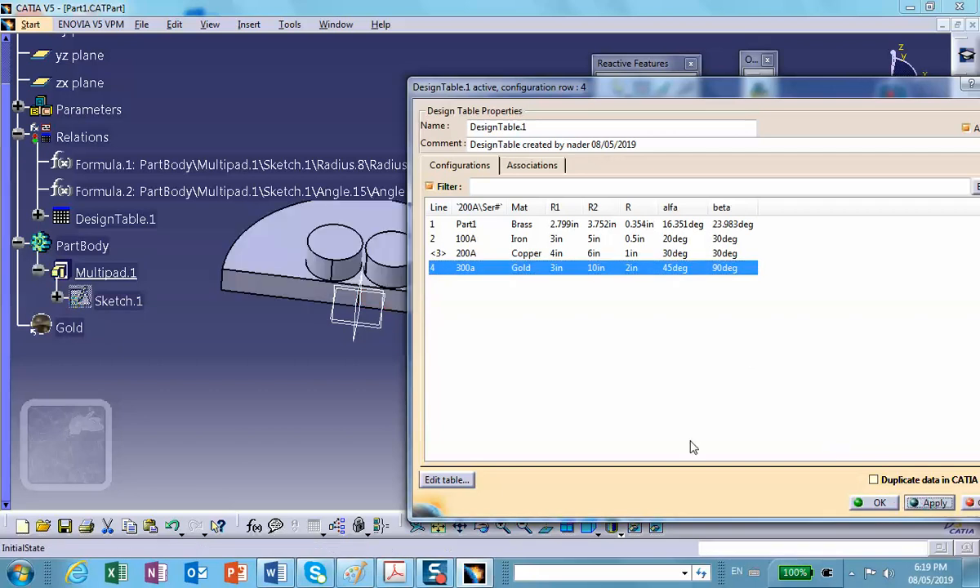
pyautogui.moveTo(553, 92); pyautogui.dragTo(387, 78)
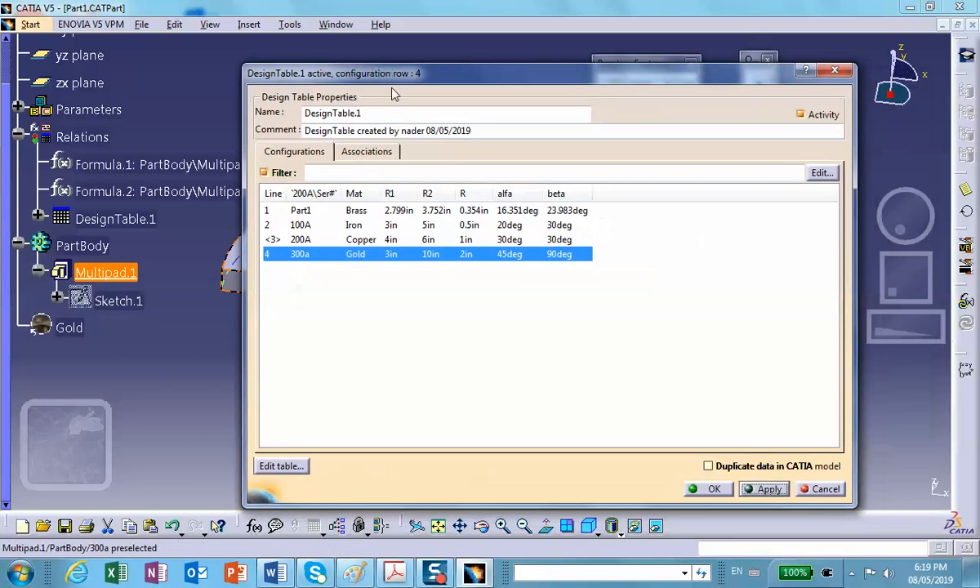
pyautogui.click(712, 490)
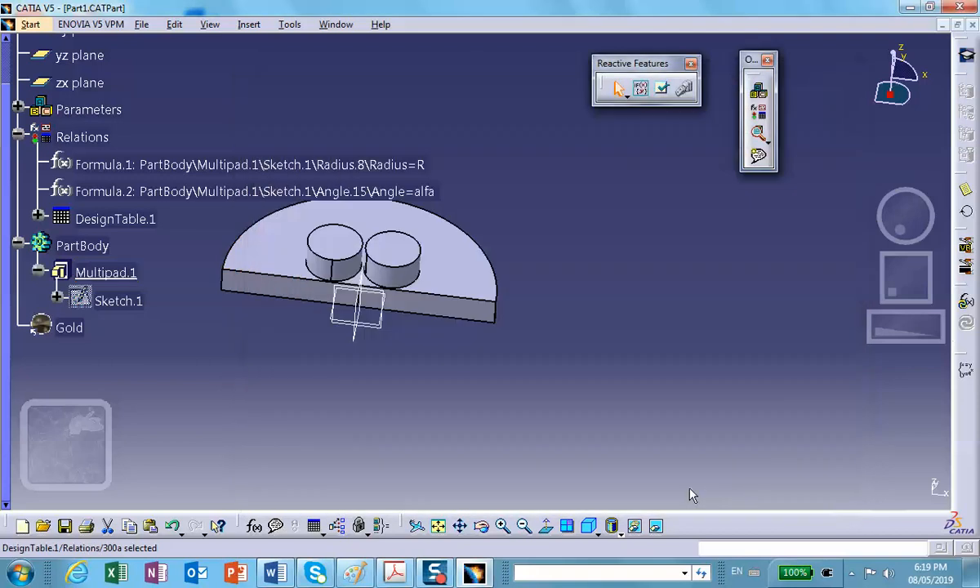
pyautogui.click(65, 526)
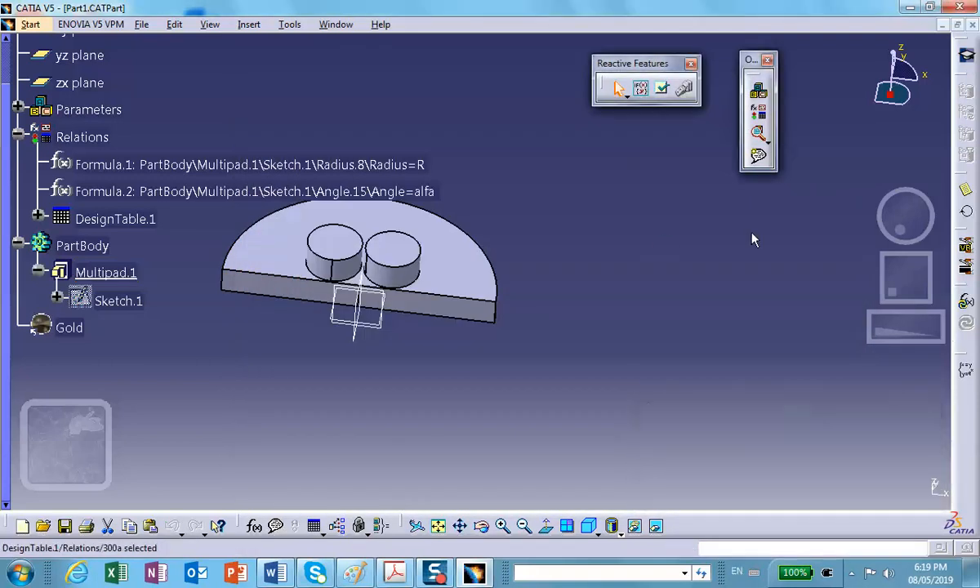